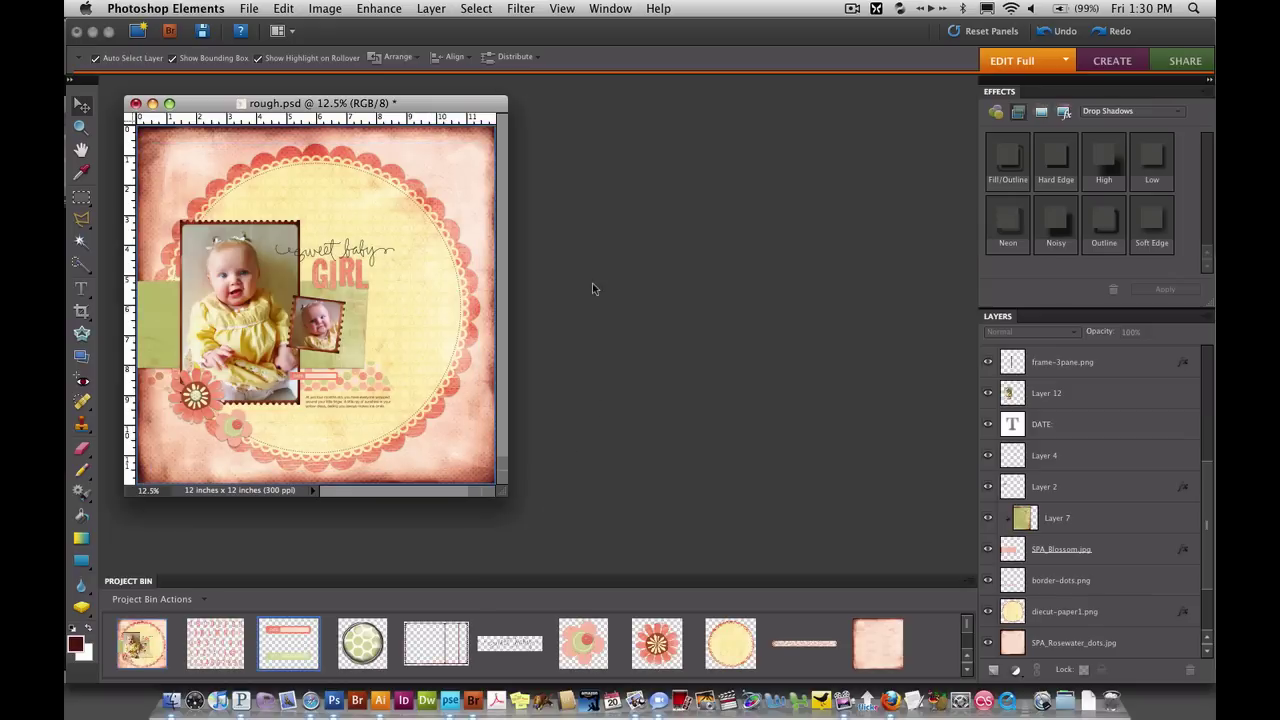
Zoom rough.psd out to 6.25% and move its window to the upper right.
key(super+minus)
key(super+r)
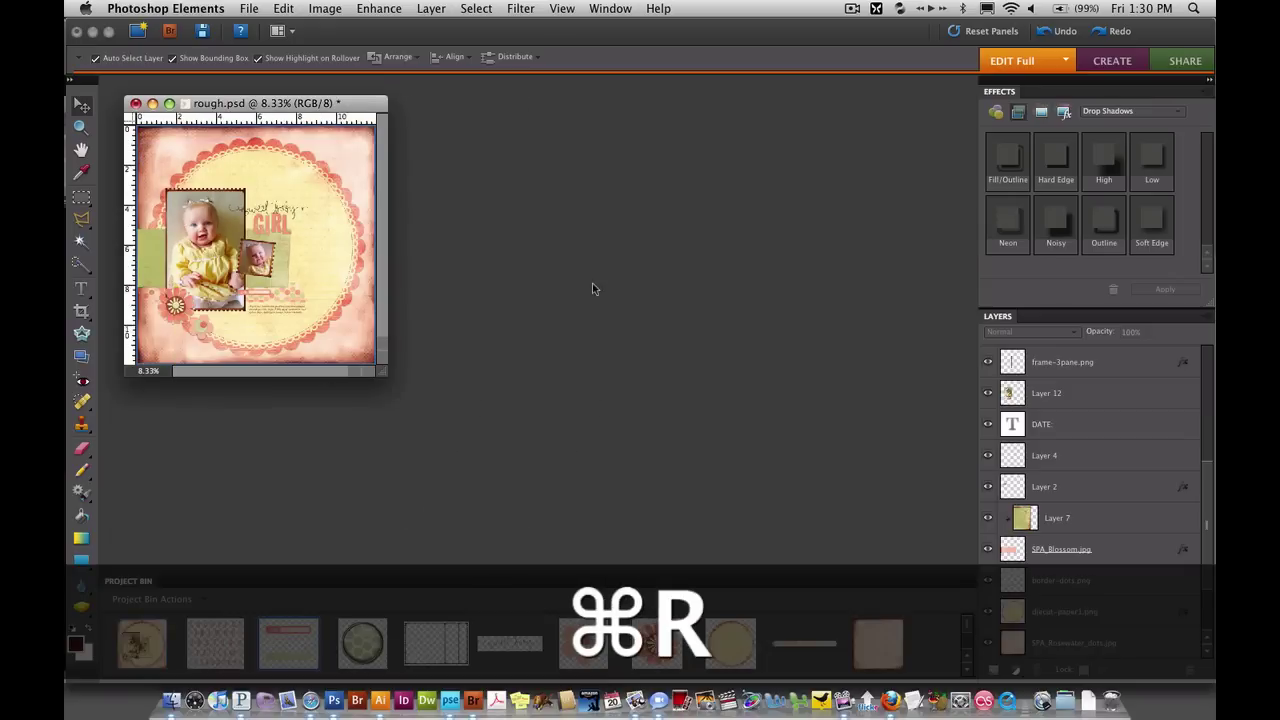
key(super+minus)
drag(252, 103, 873, 121)
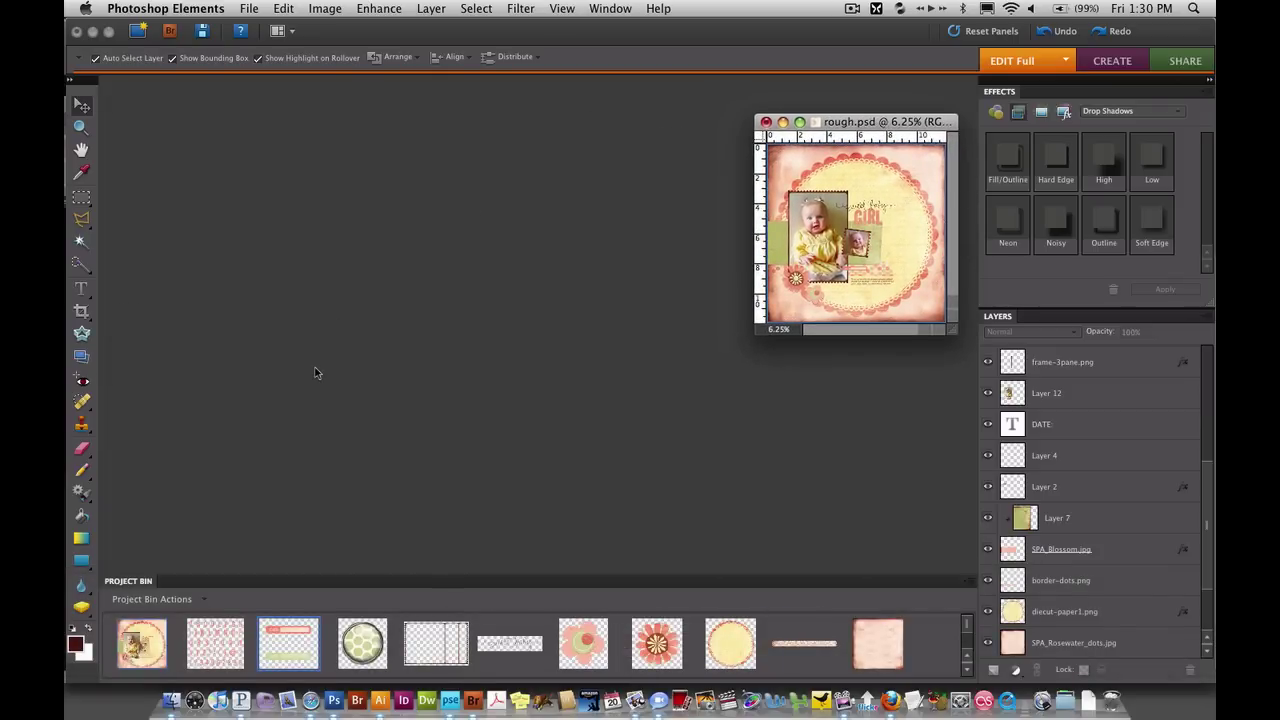
Create a new Untitled-1 page, 12 × 12 inches at 300 ppi, positioned beside the rough layout.
key(super+n)
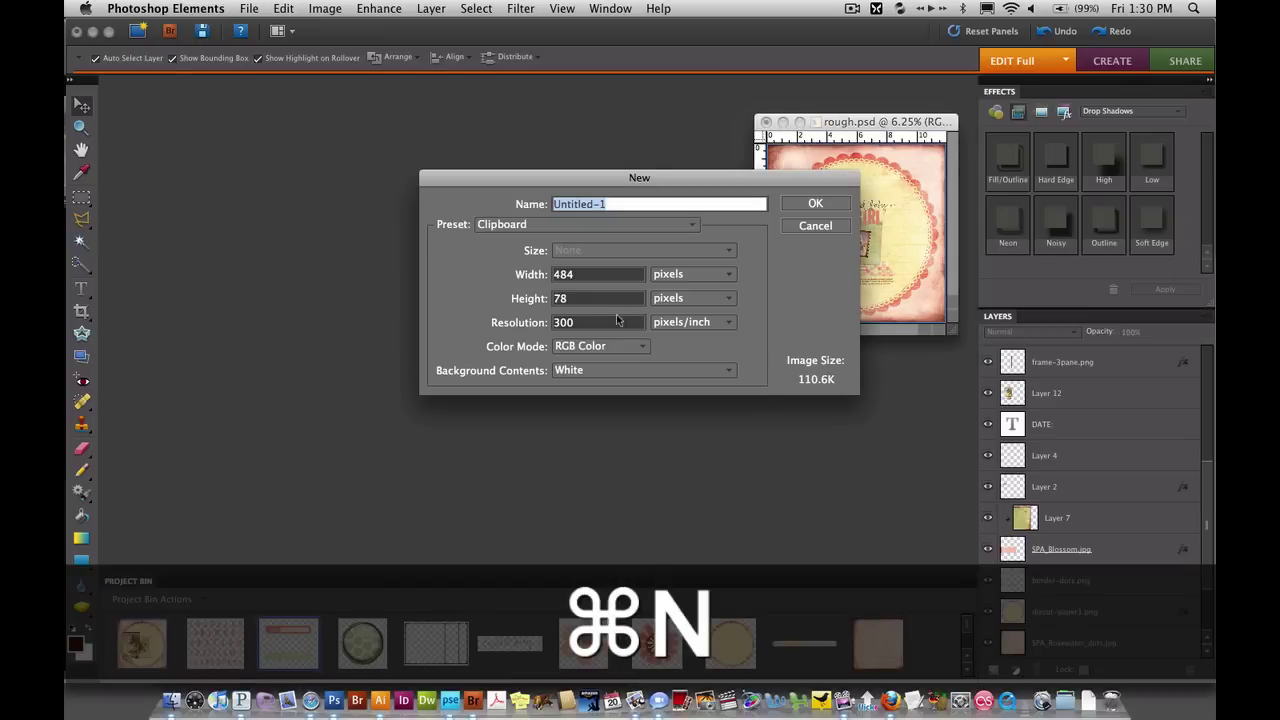
click(688, 273)
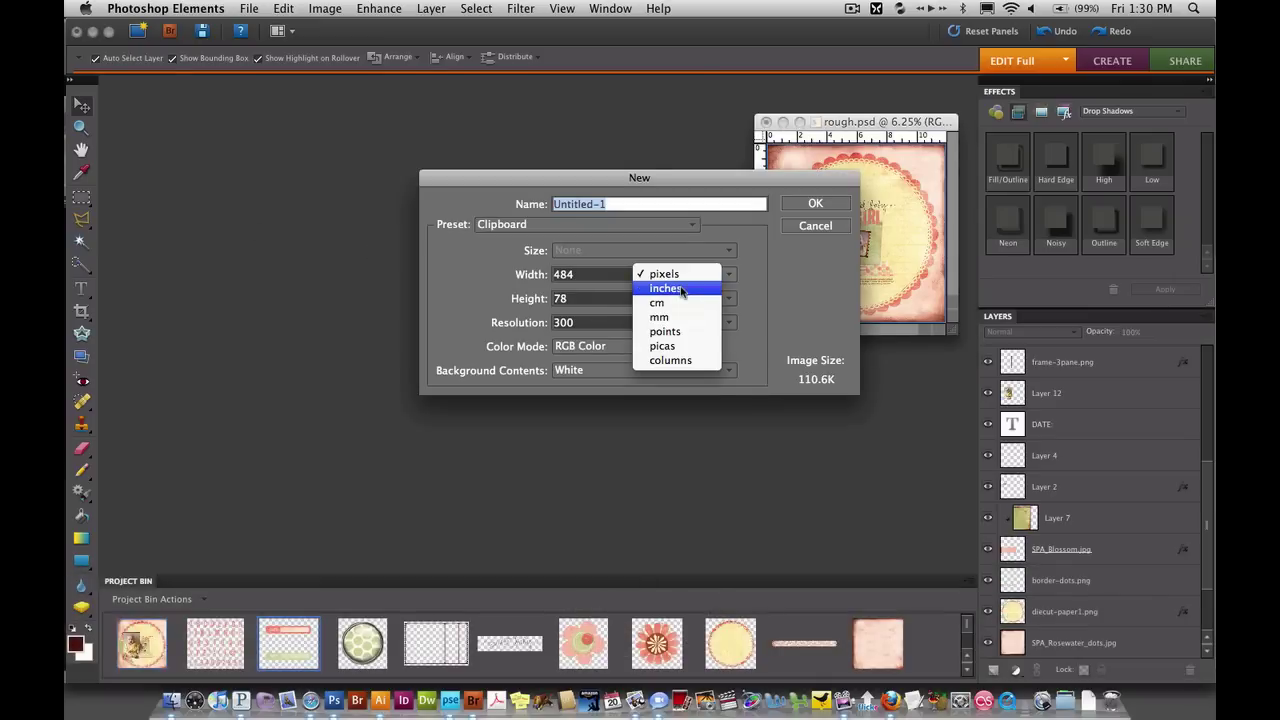
click(672, 285)
text(12)
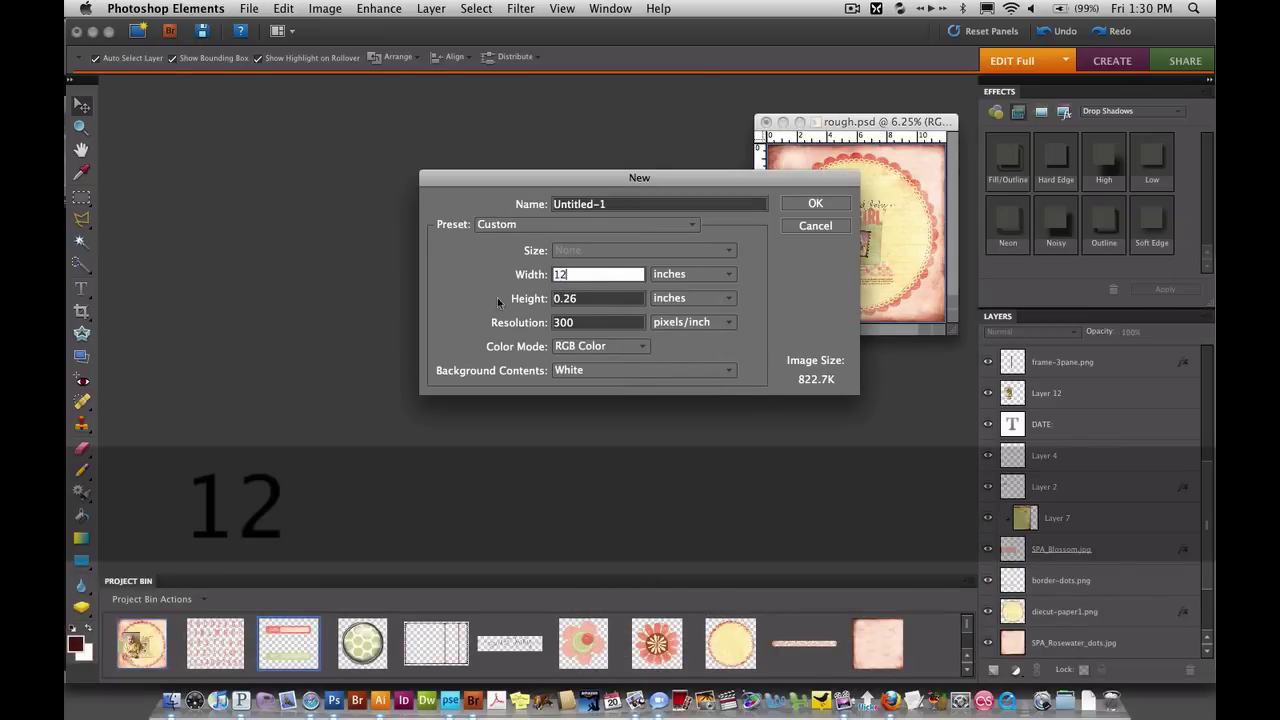
key(Tab)
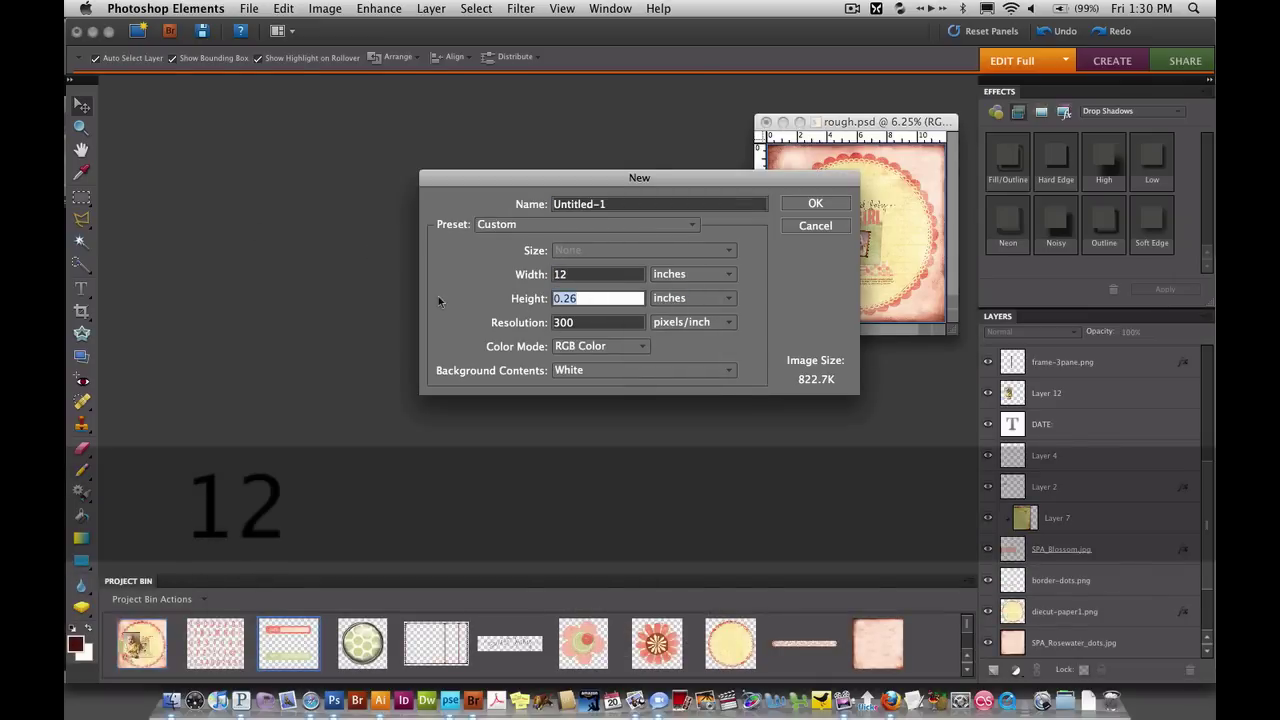
text(12)
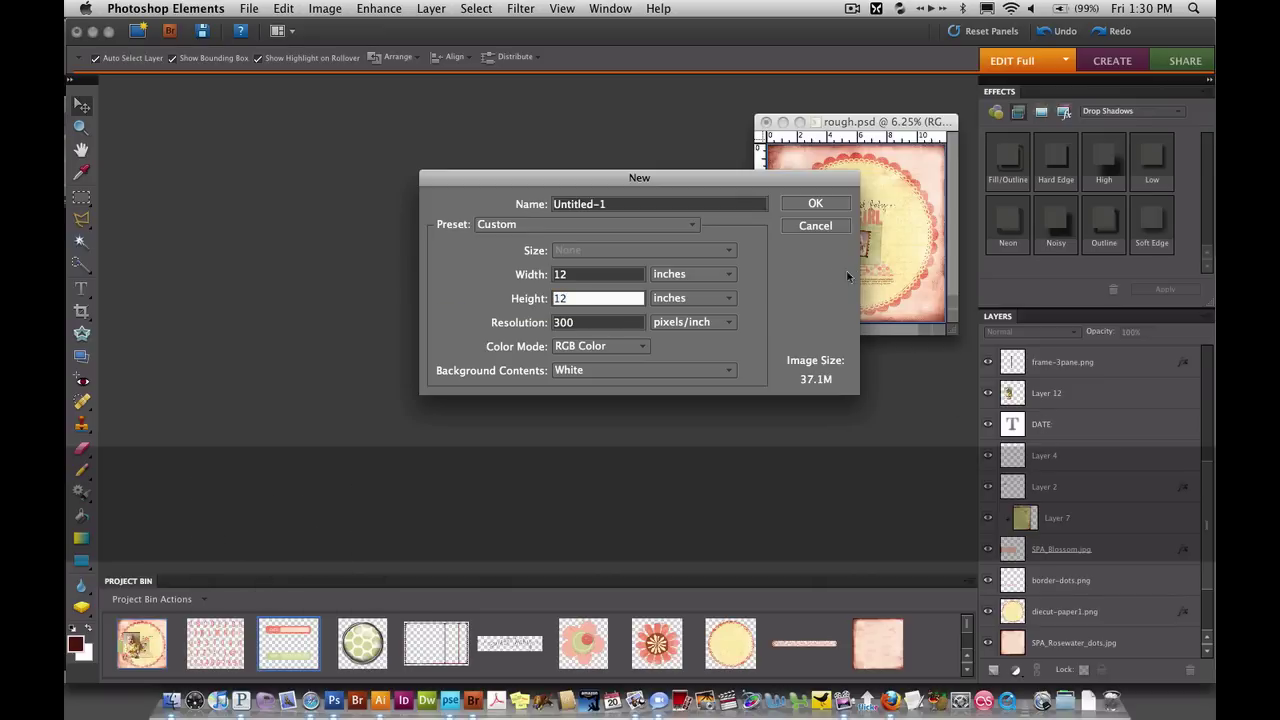
click(820, 204)
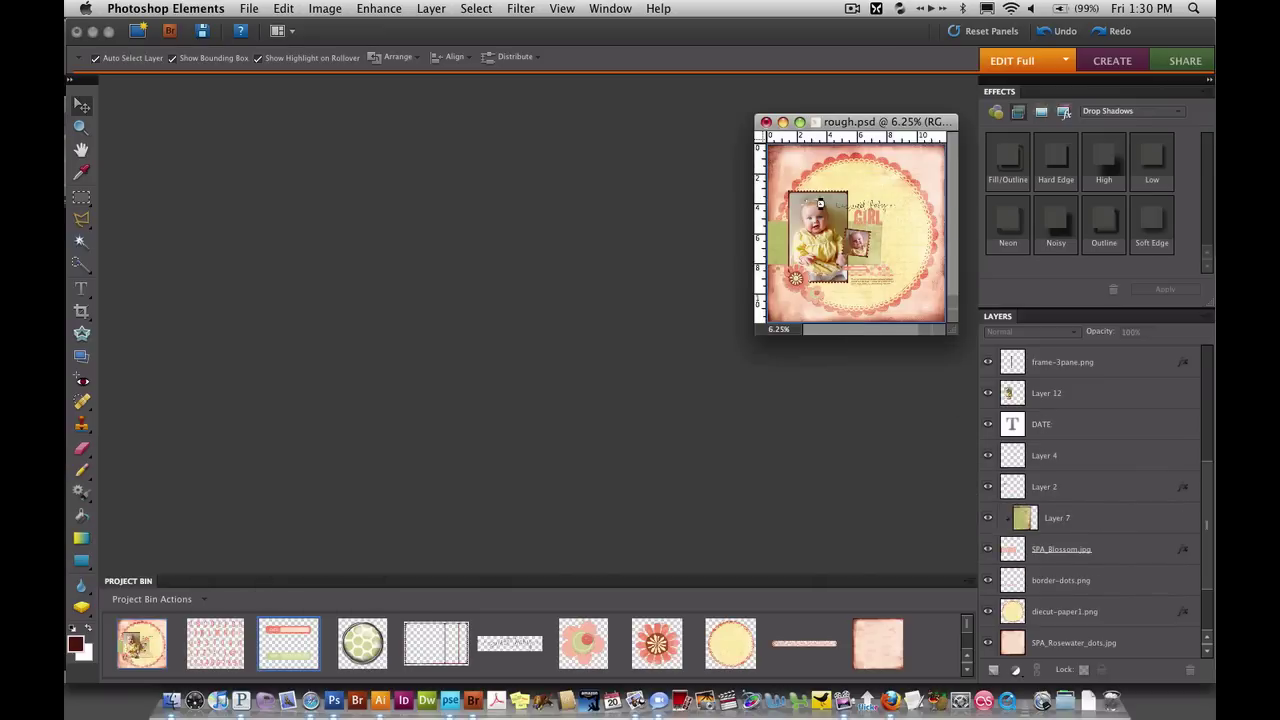
drag(503, 274, 398, 122)
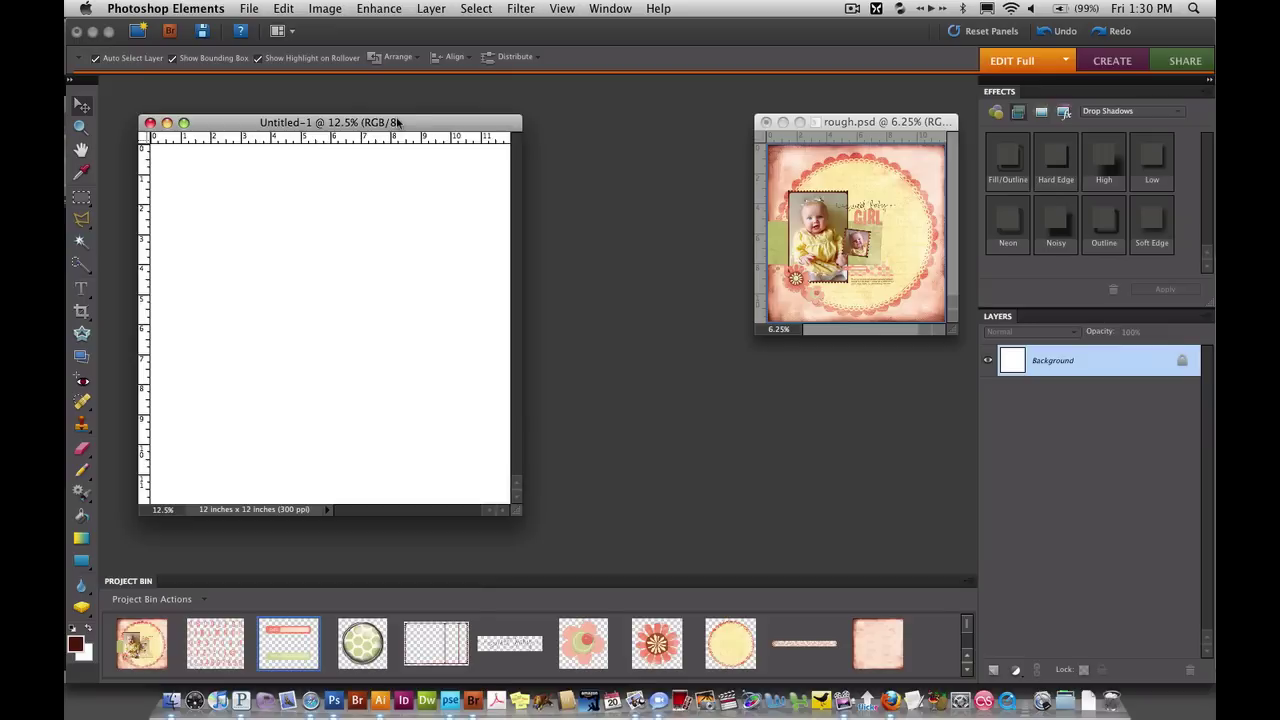
Drag the SPA_Rosewater_dots paper and the diecut-paper1 scalloped circle onto Untitled-1.
drag(874, 650, 416, 303)
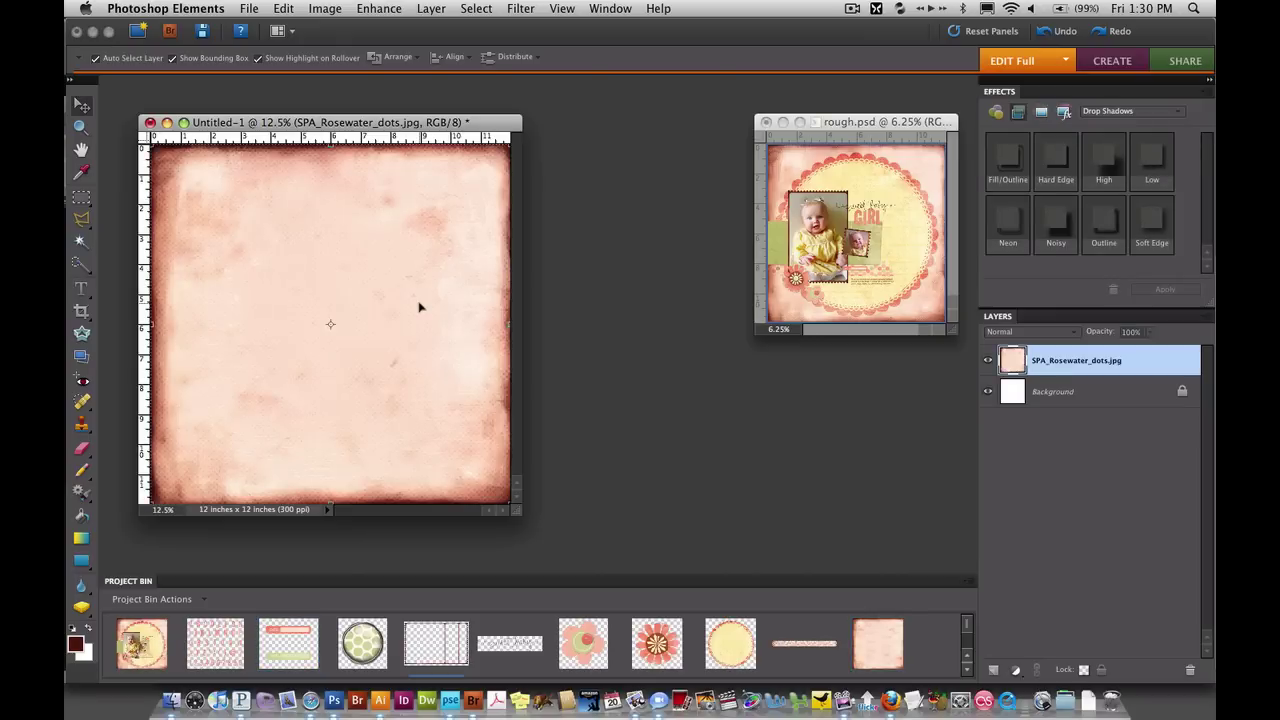
drag(748, 652, 343, 332)
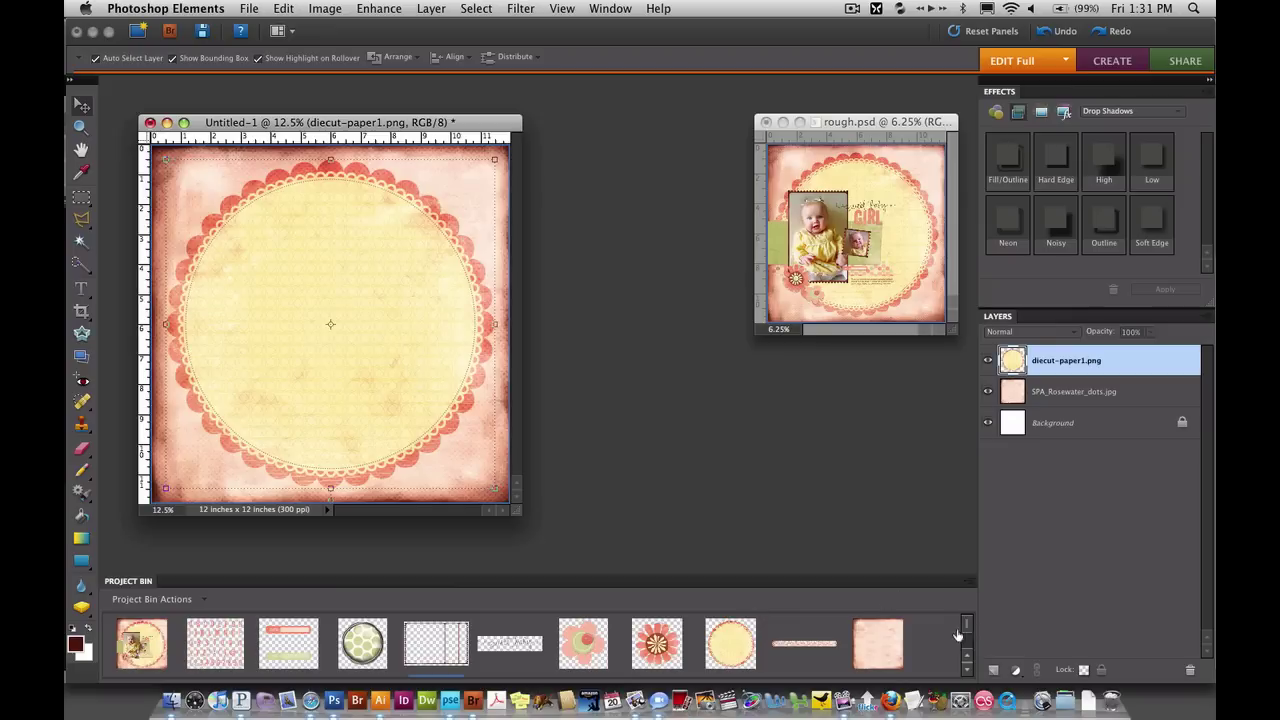
Copy the Piggy_Tails 037-edit baby photo onto the layout over the die-cut circle's left side.
scroll(953, 640, up, 2)
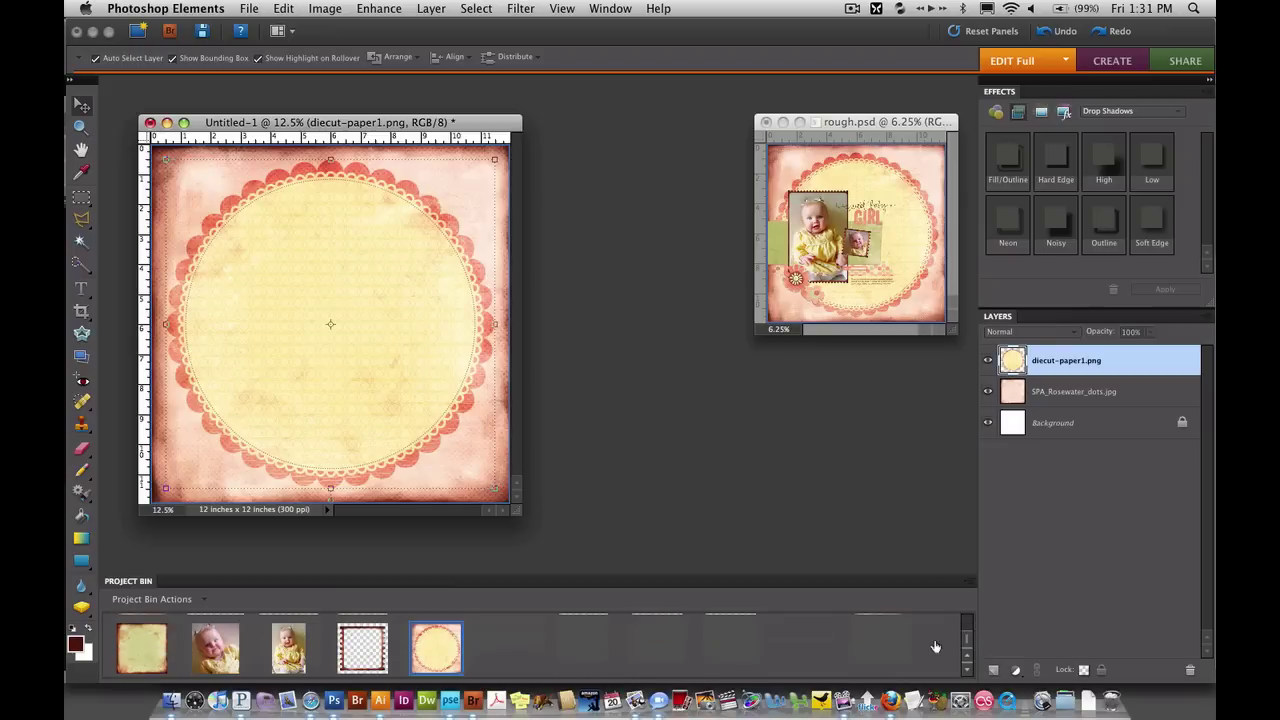
click(215, 655)
click(289, 660)
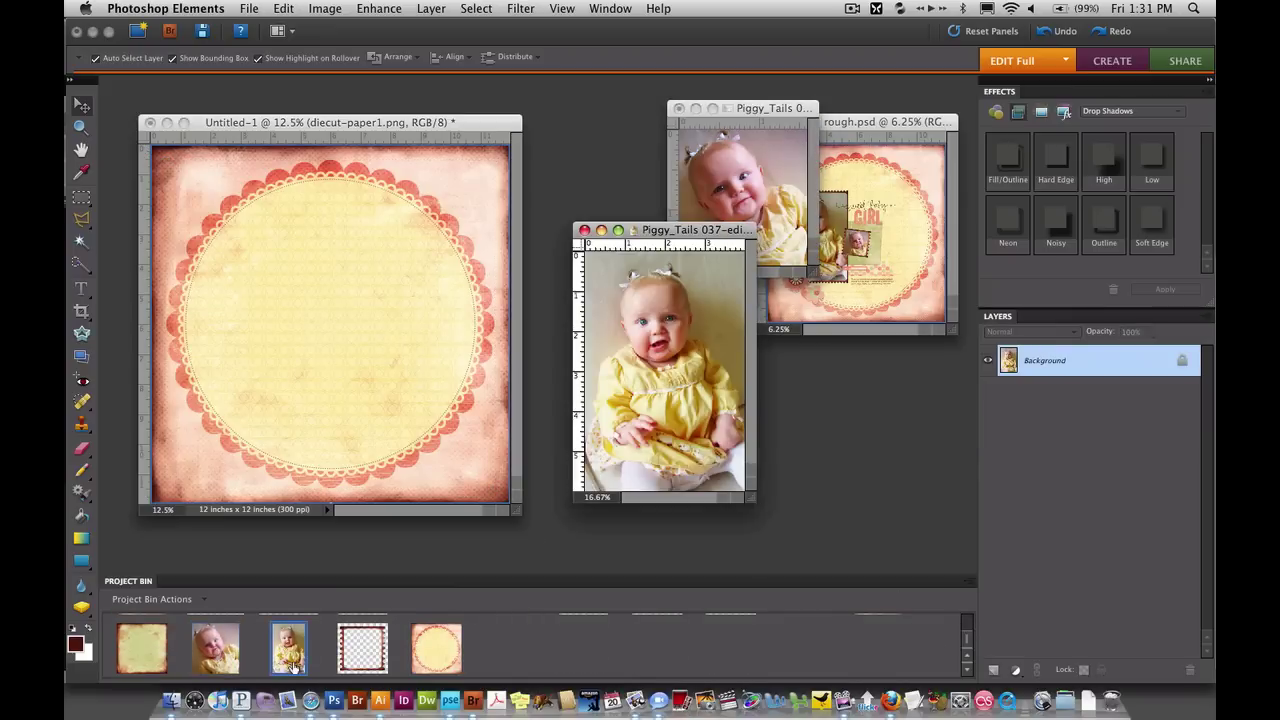
click(770, 112)
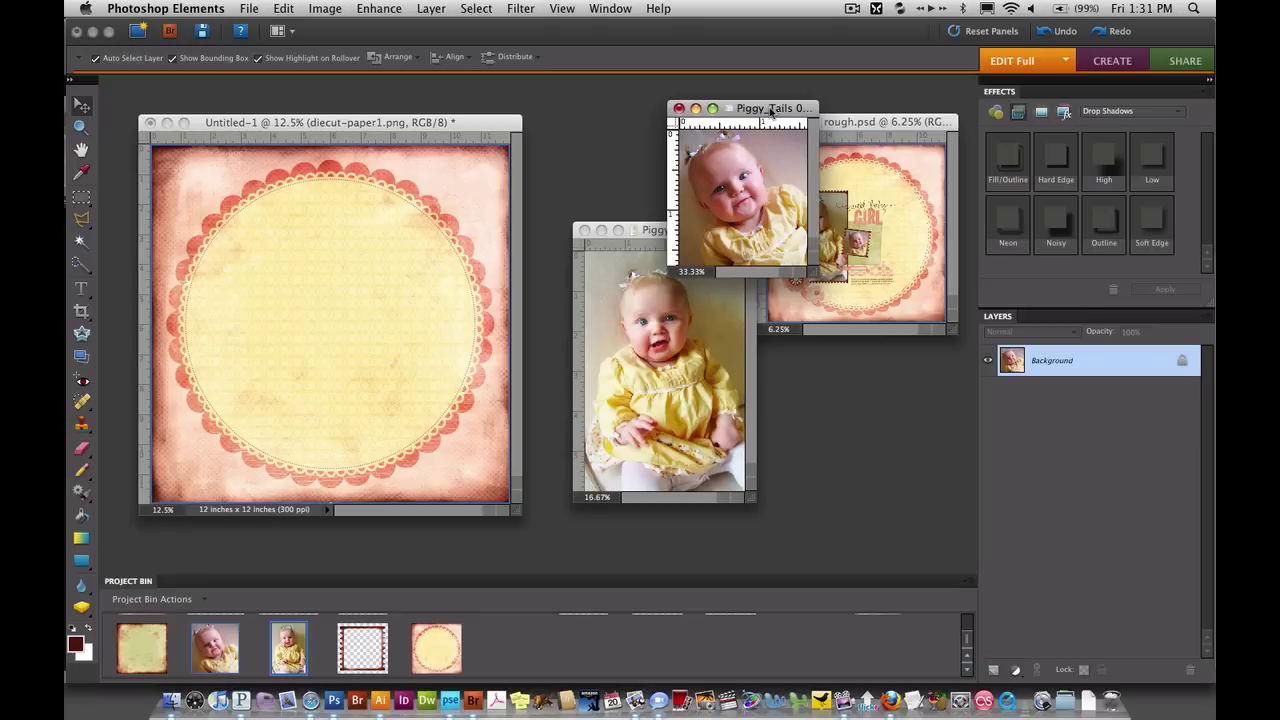
drag(772, 110, 738, 61)
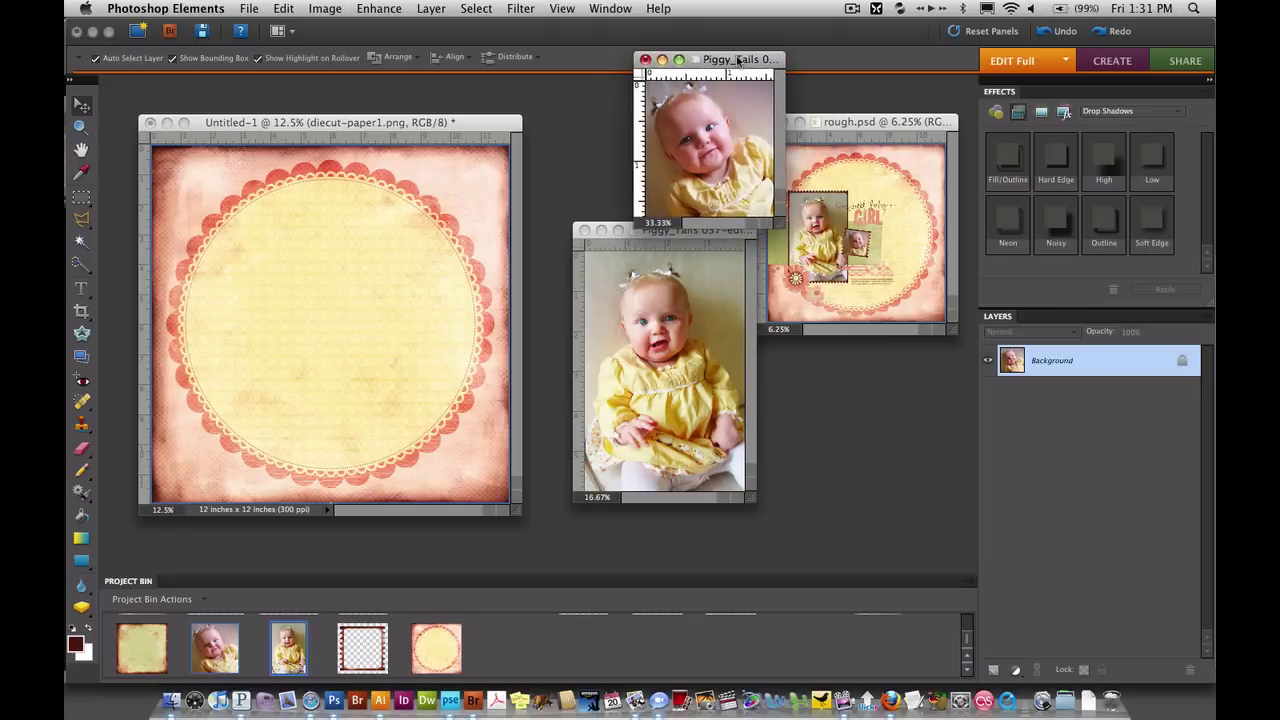
click(744, 251)
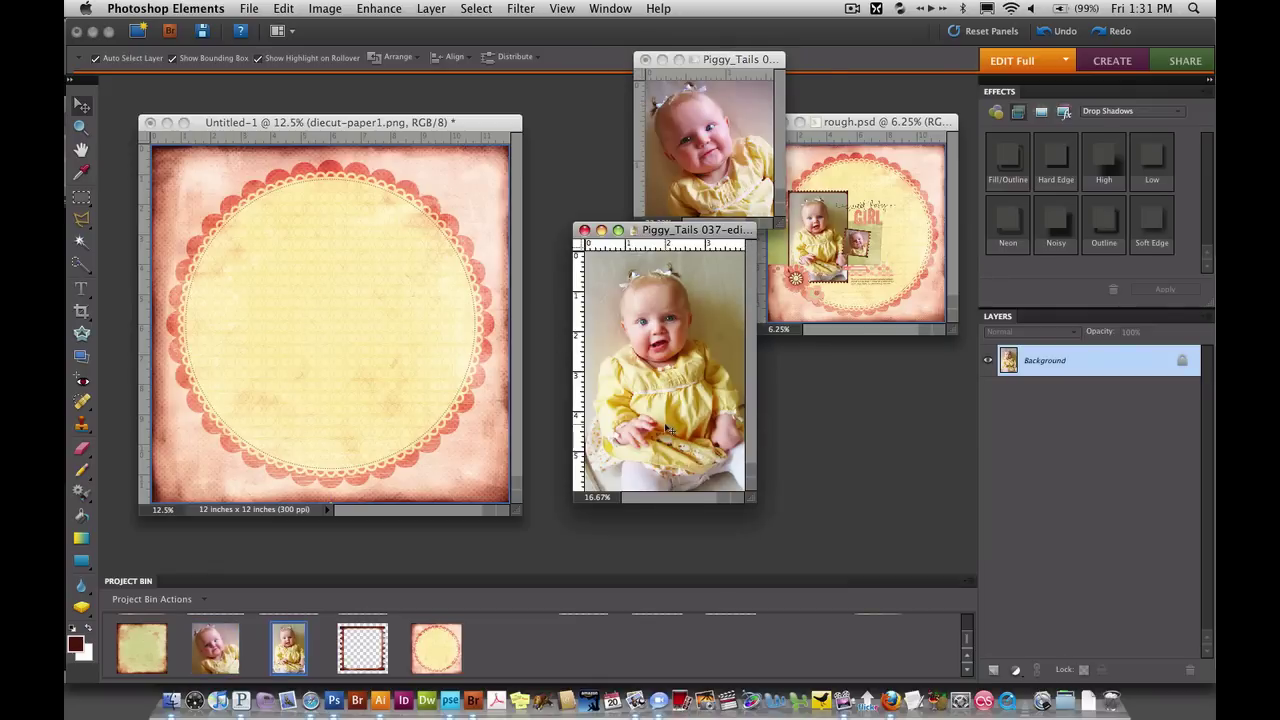
key(v)
drag(690, 378, 281, 351)
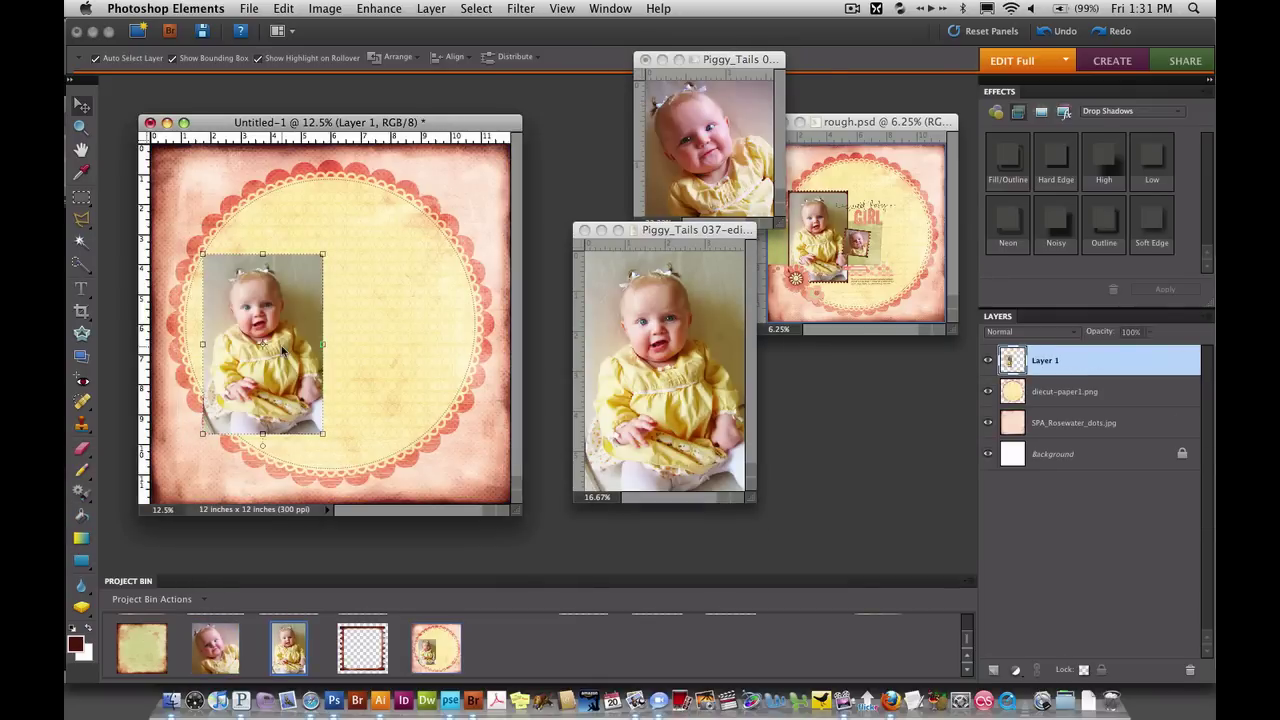
Copy the close-up baby photo into frame-square and move it beneath the frame layer.
double_click(355, 662)
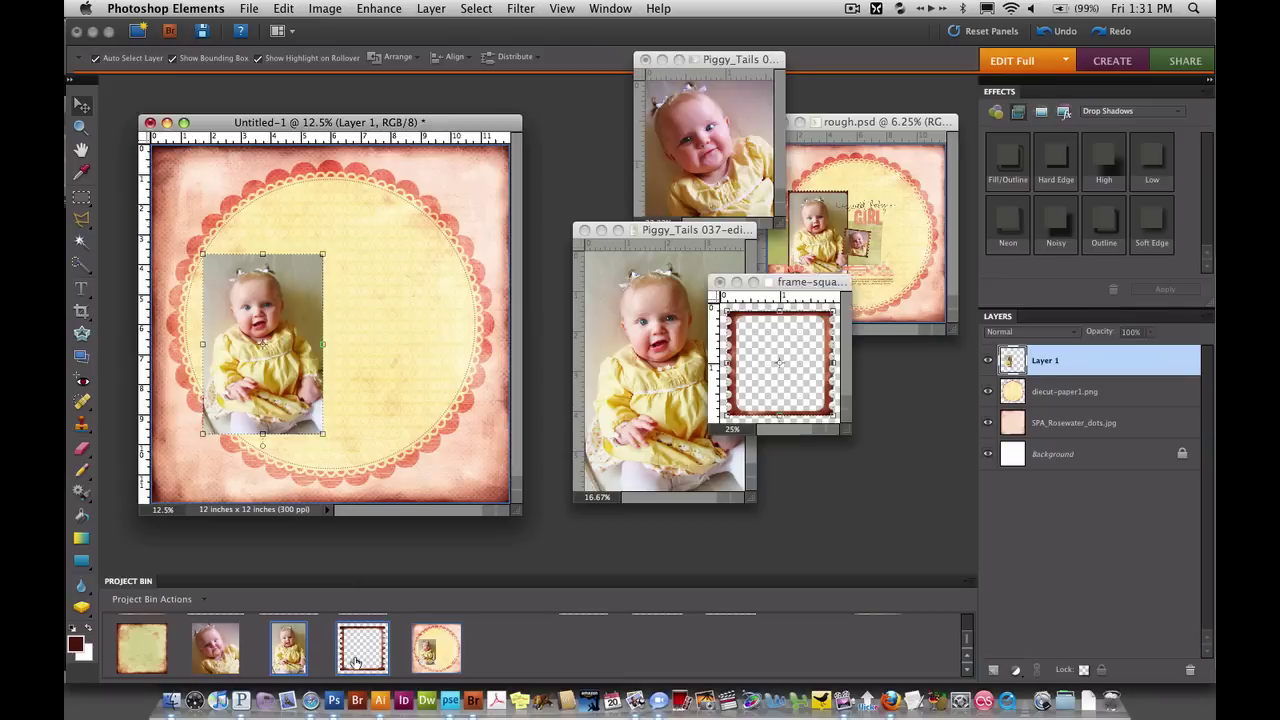
click(698, 119)
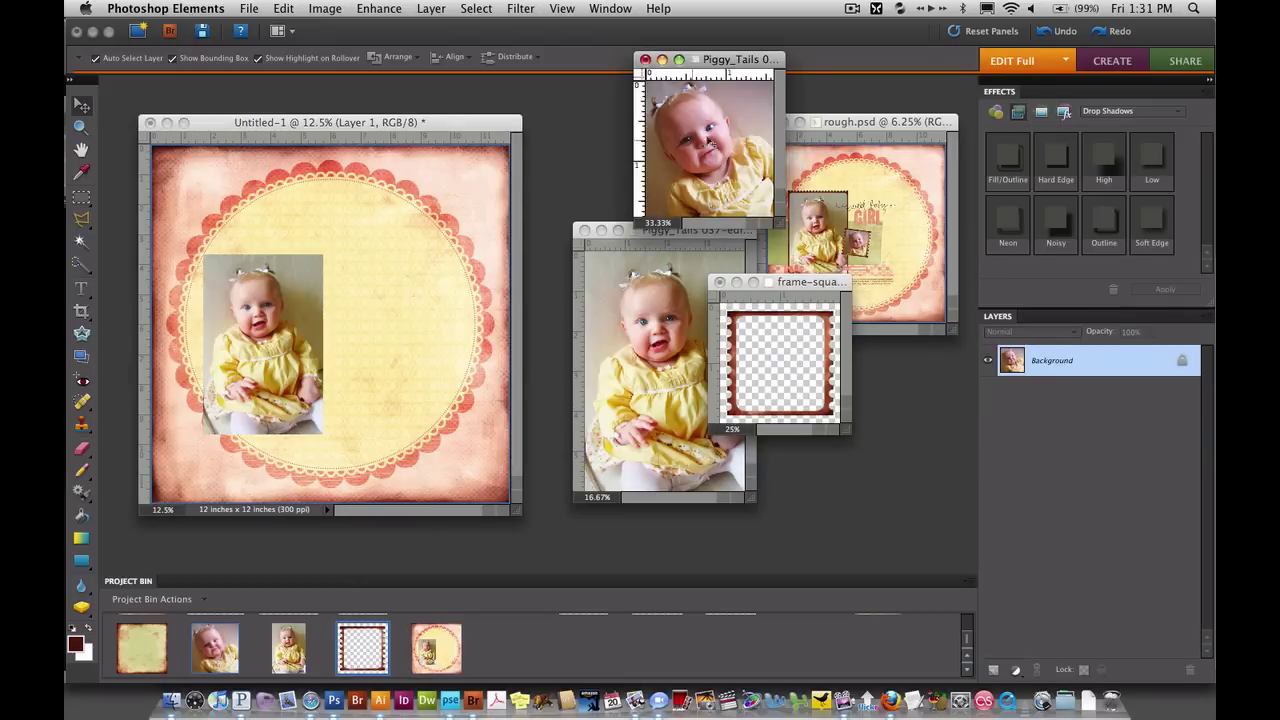
drag(706, 147, 778, 368)
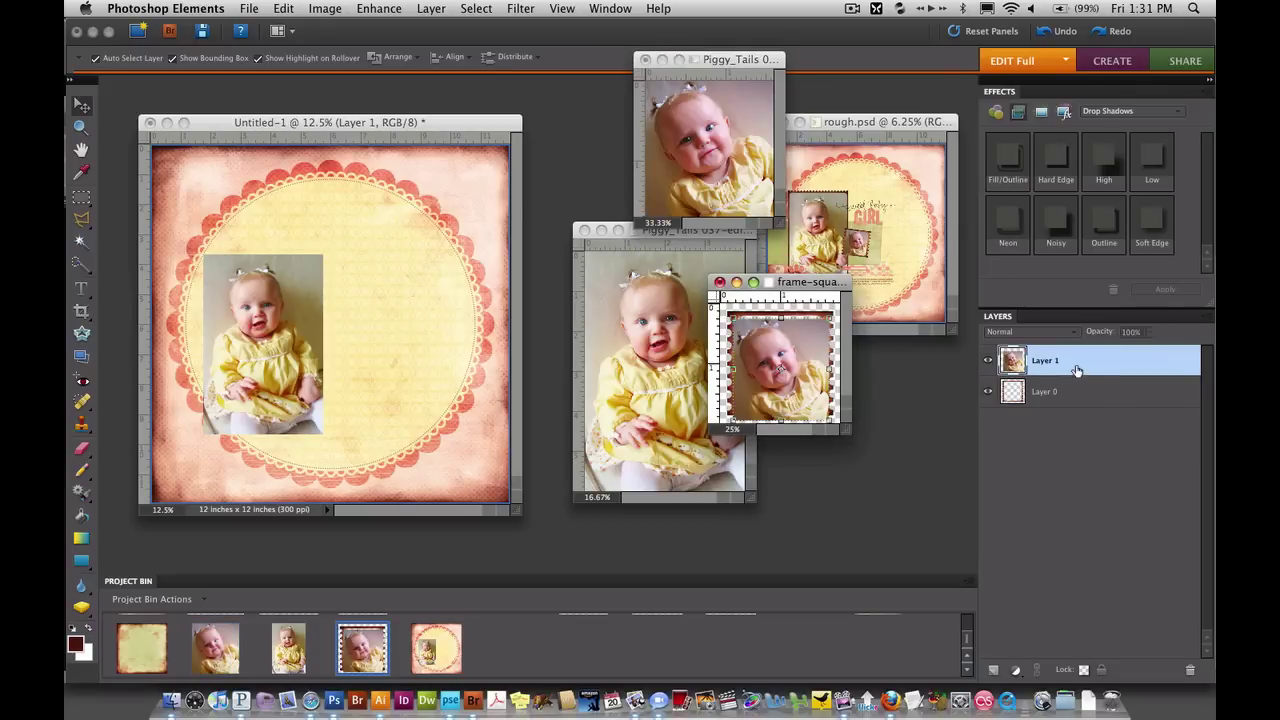
drag(1077, 371, 1079, 418)
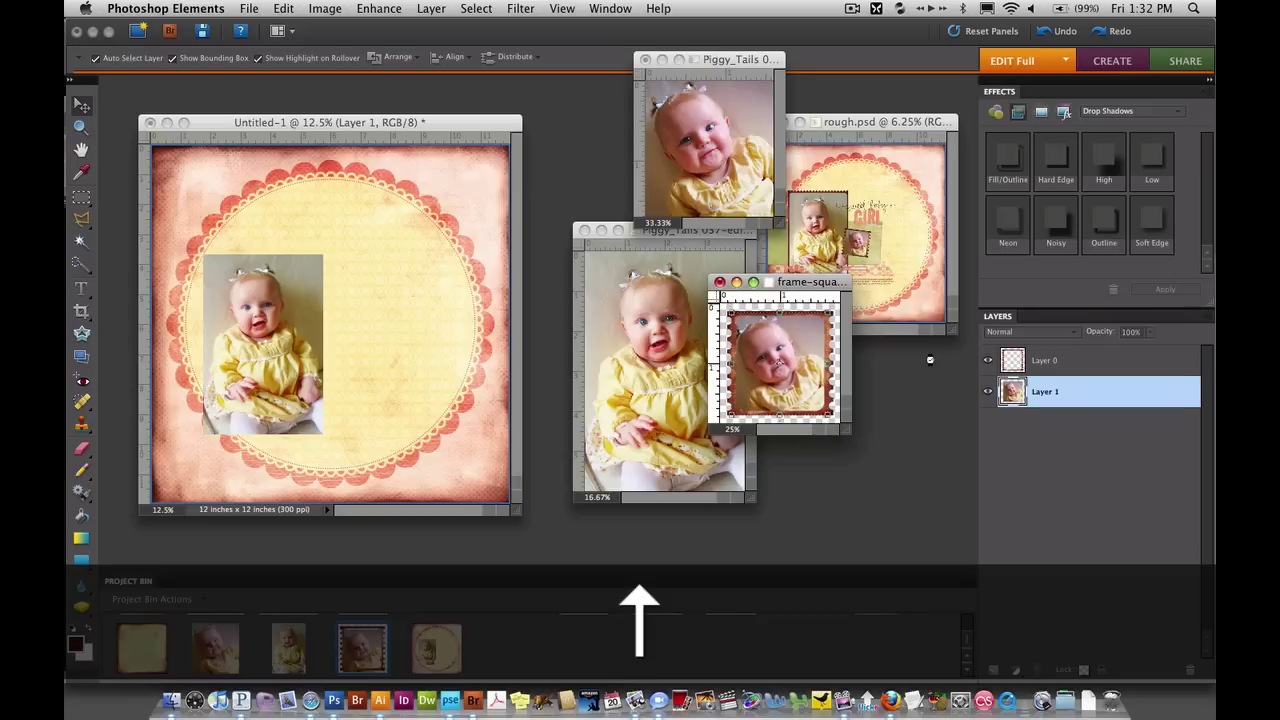
Copy the framed close-up onto the layout, link its two layers, and tilt it about 8.7°.
super+click(1096, 372)
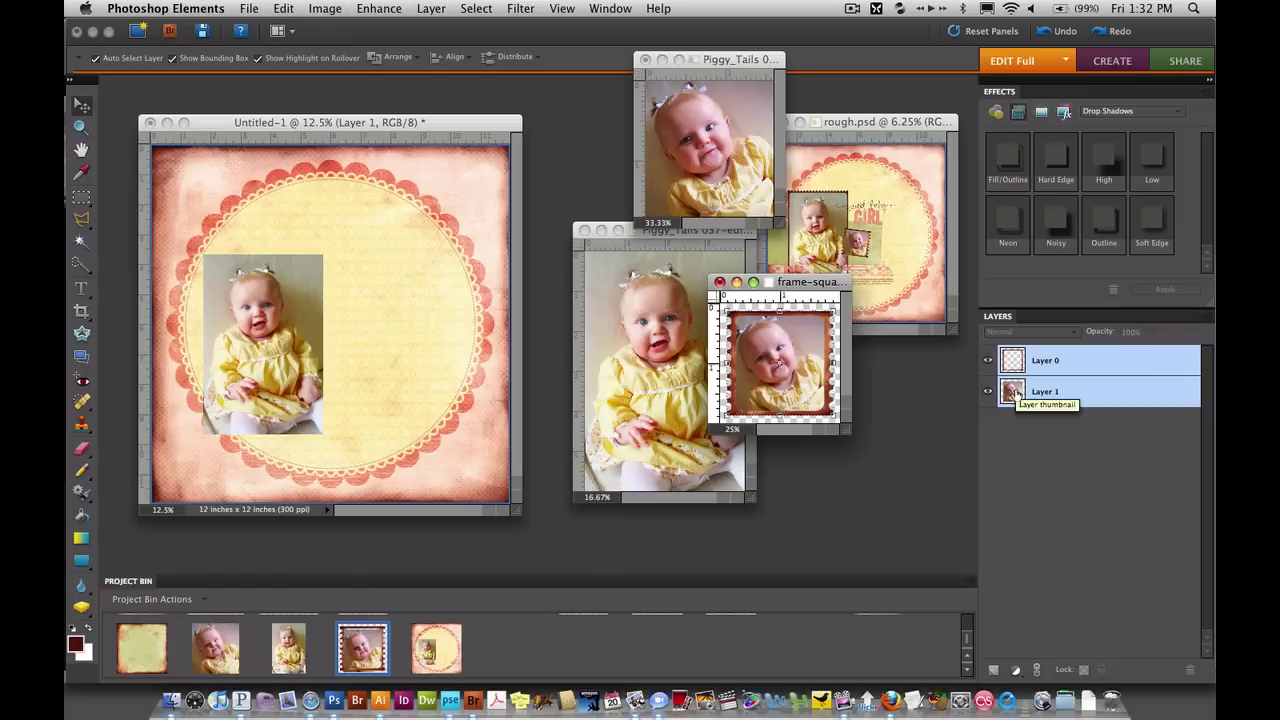
drag(1012, 392, 411, 365)
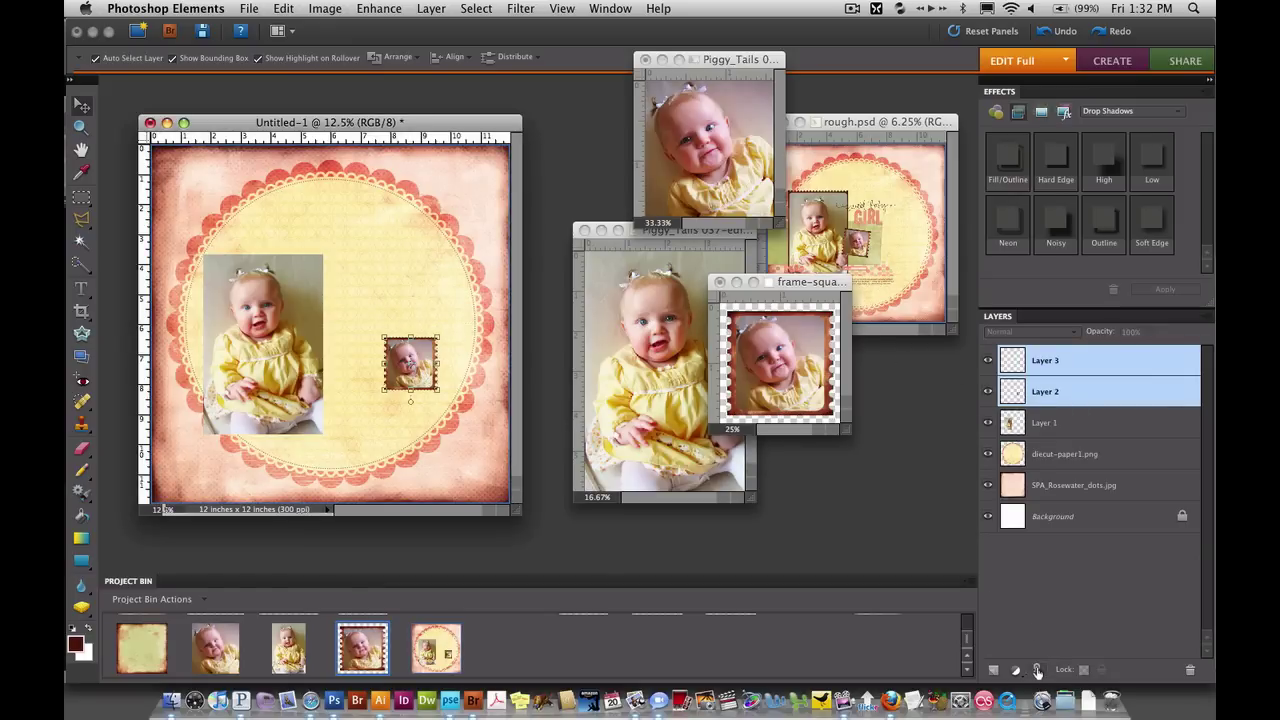
click(1036, 670)
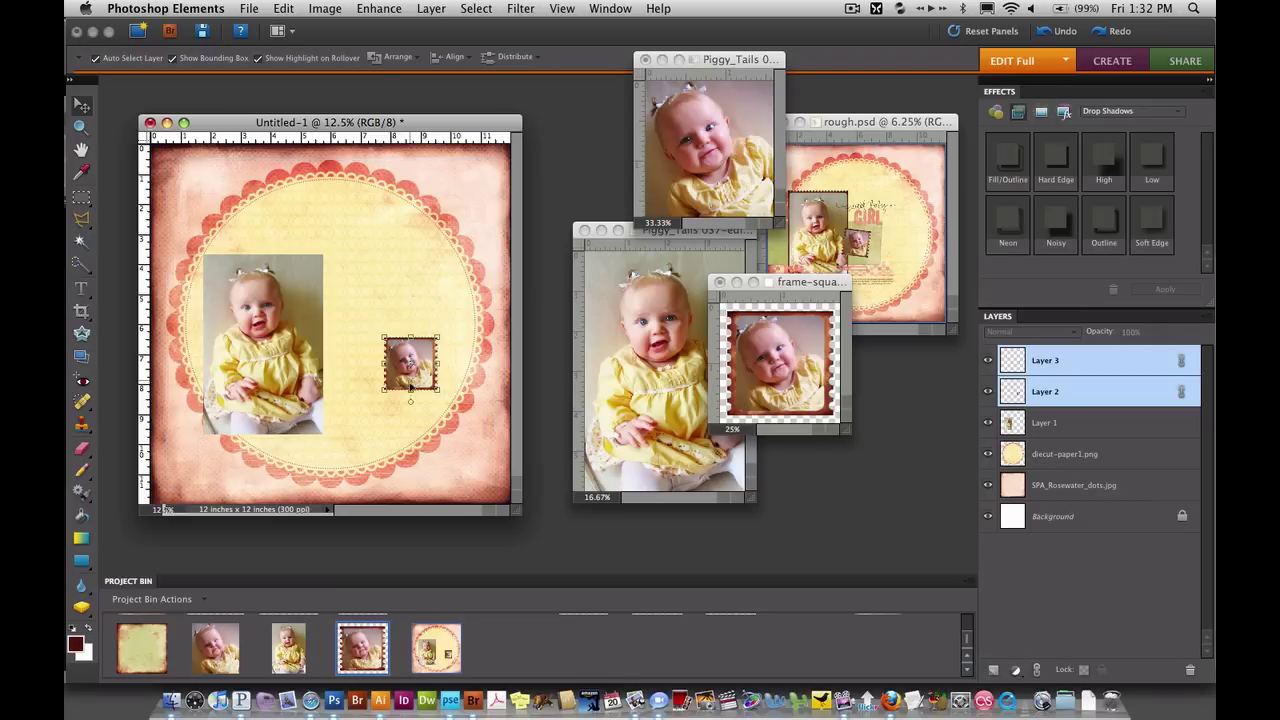
drag(396, 382, 363, 378)
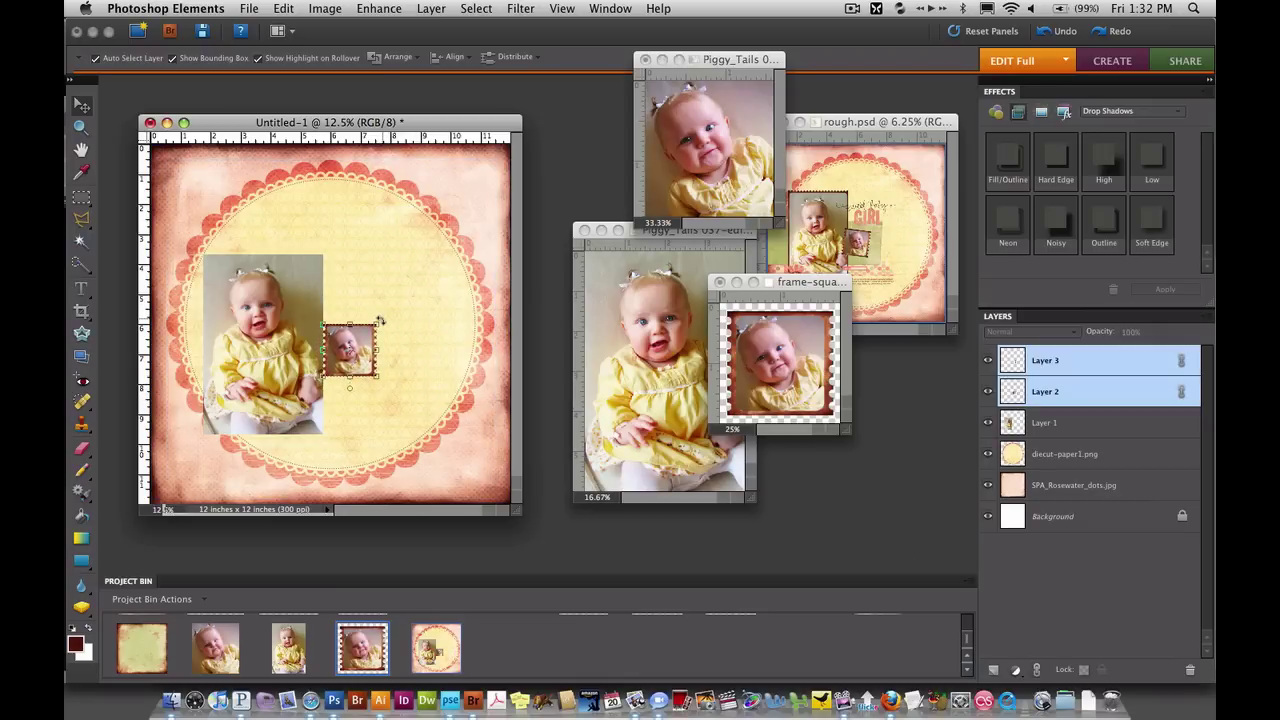
drag(380, 320, 383, 322)
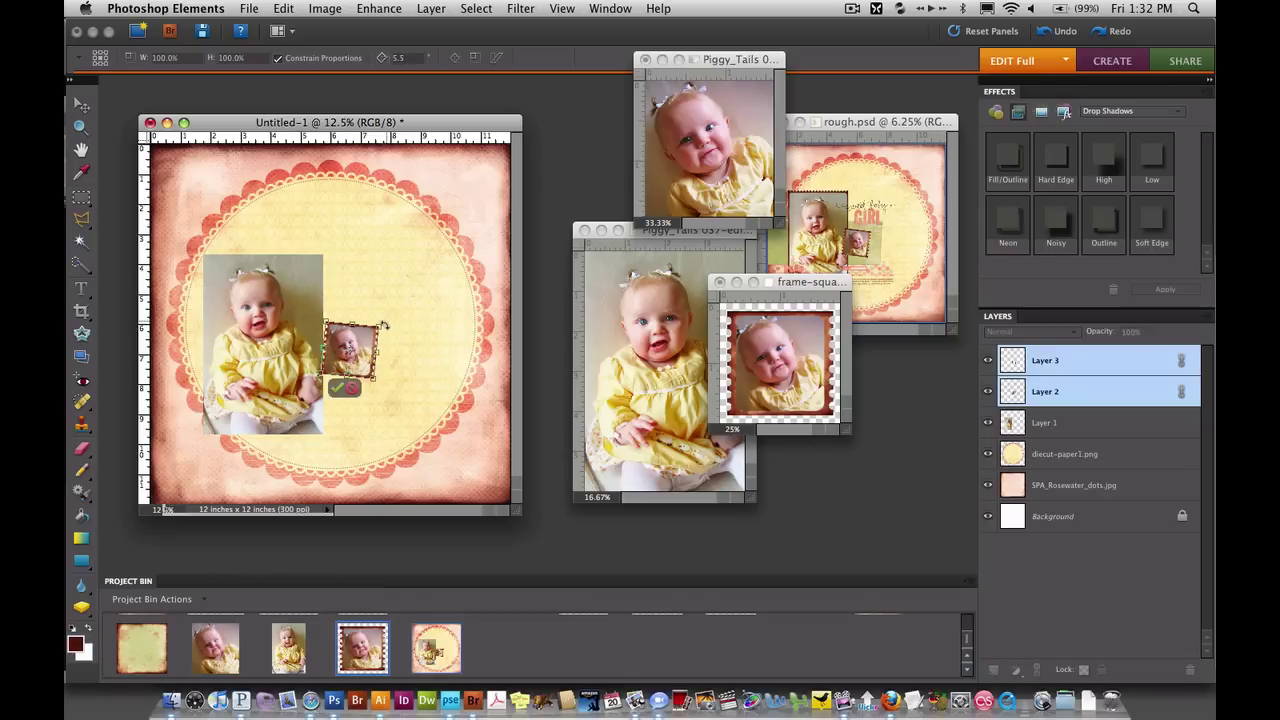
key(Return)
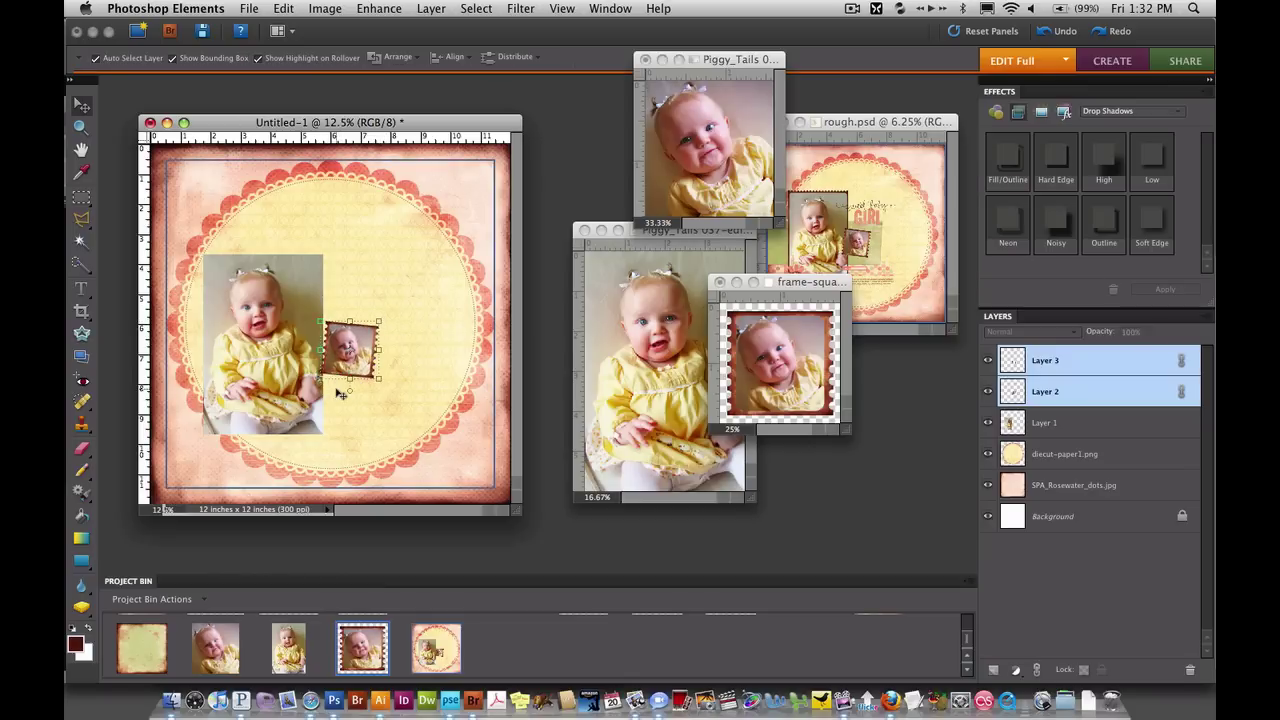
scroll(662, 651, up, 2)
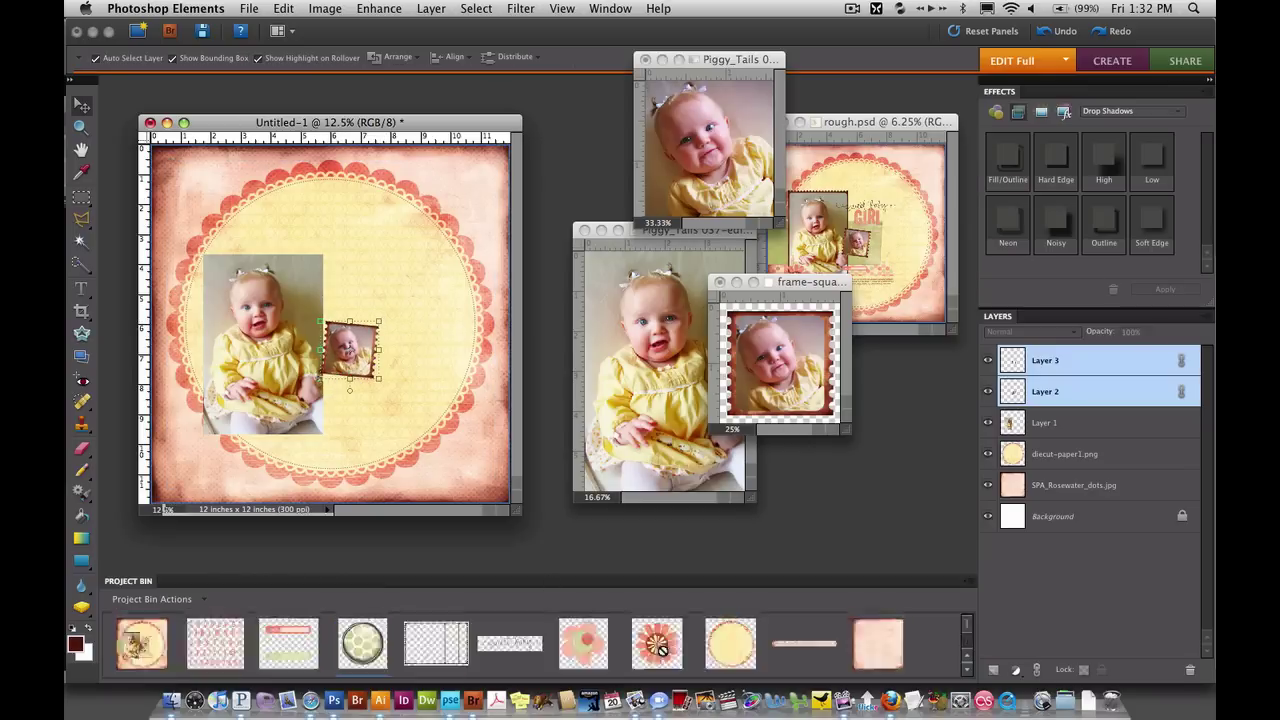
In frame-3pane.png, erase the upper sections of both divider bars without clipping the top edge.
double_click(446, 650)
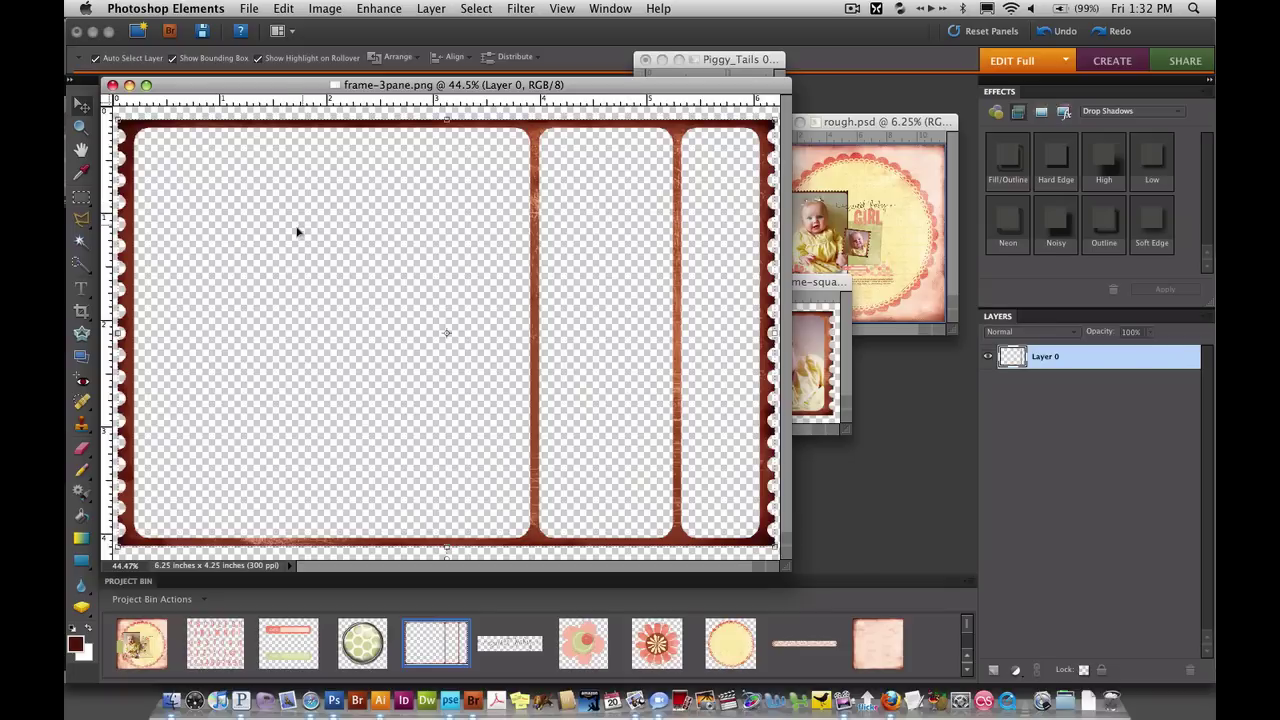
click(81, 200)
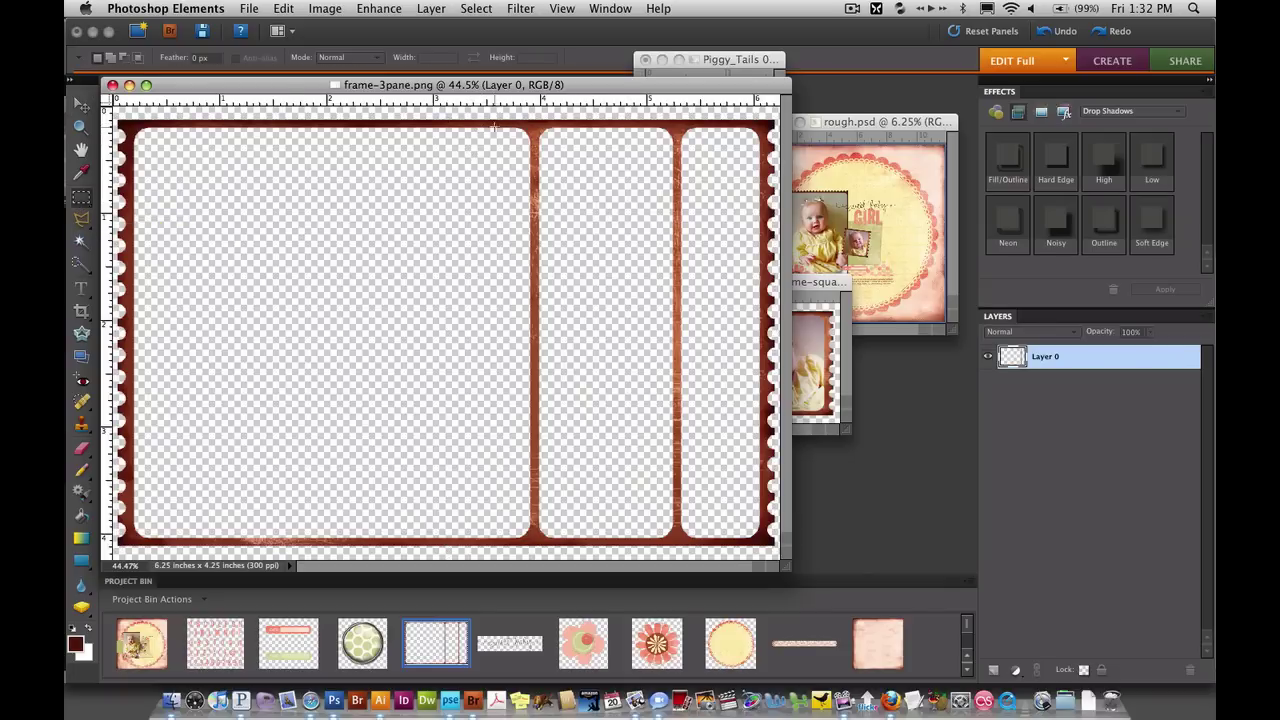
key(super+equal)
key(super+equal)
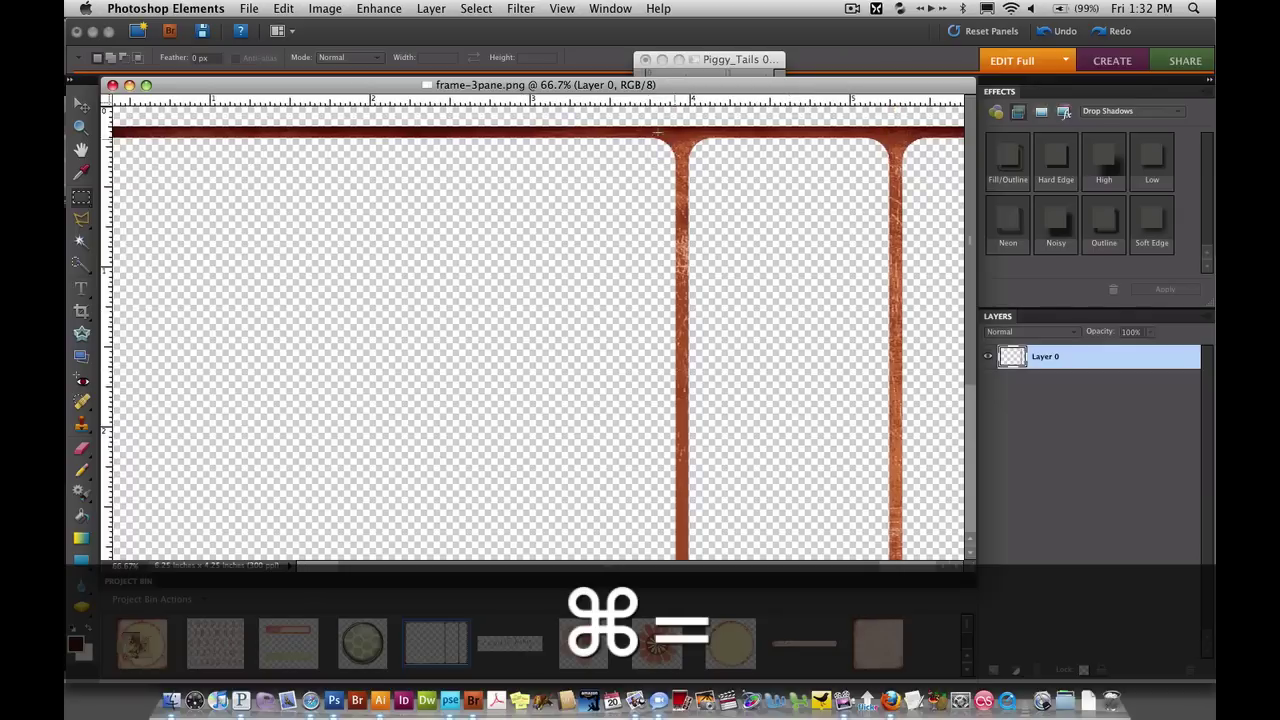
drag(629, 137, 934, 286)
click(939, 295)
drag(629, 137, 932, 289)
key(Delete)
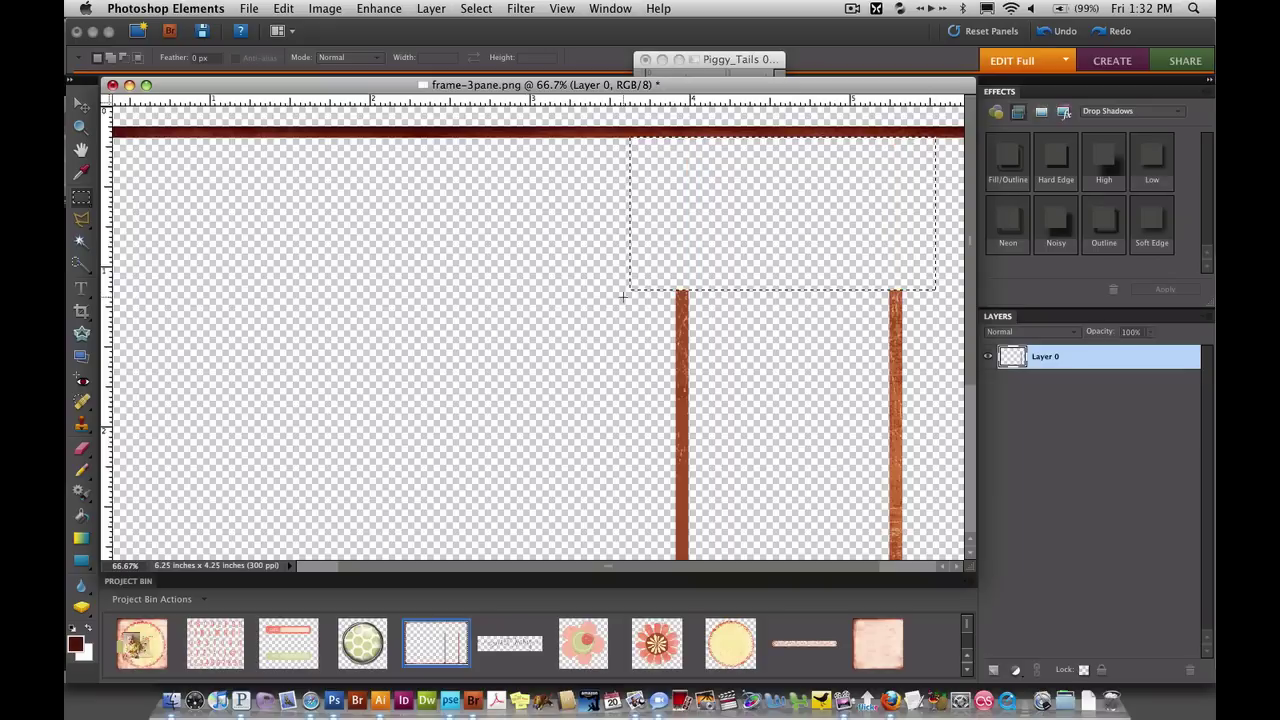
key(super+equal)
key(super+equal)
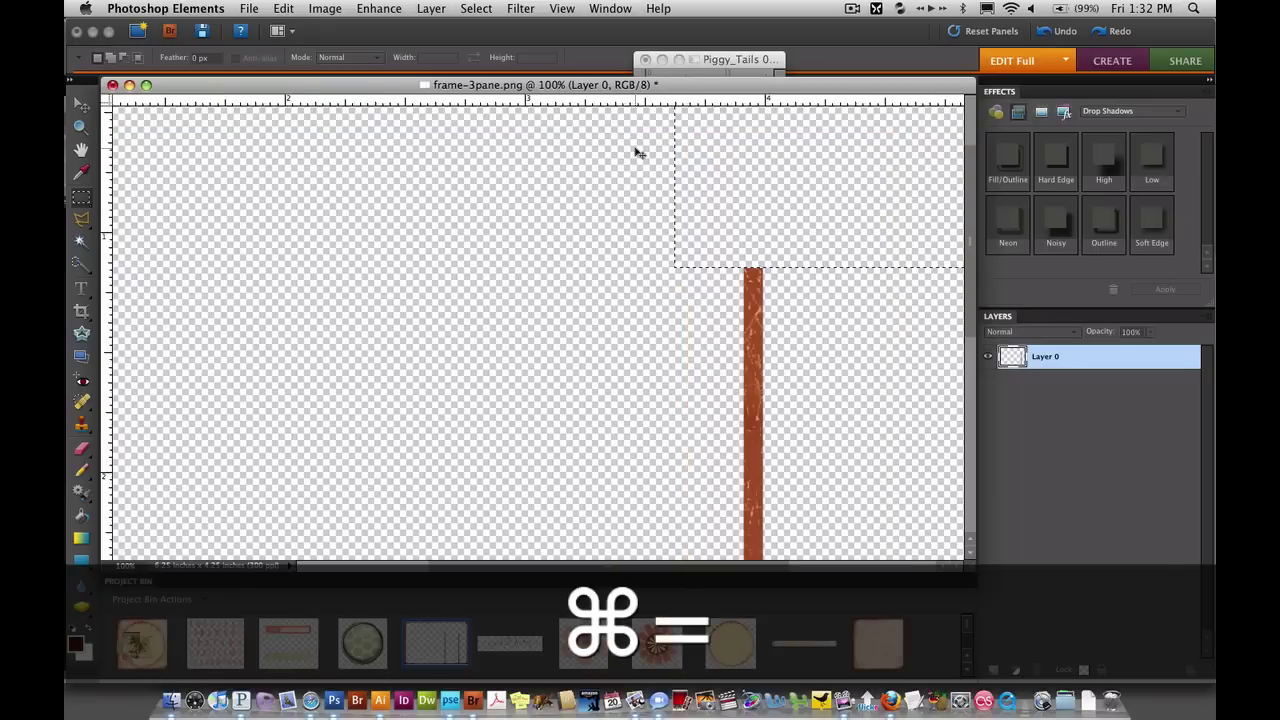
scroll(800, 300, up, 10)
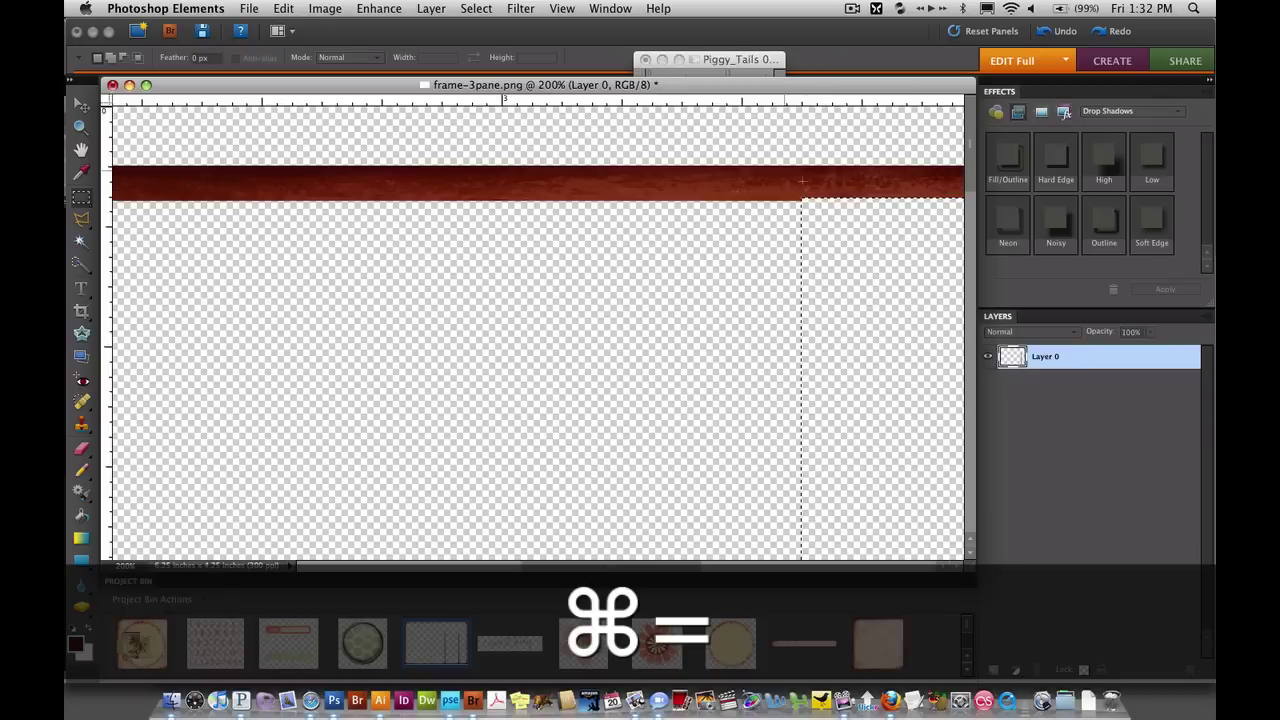
key(super+z)
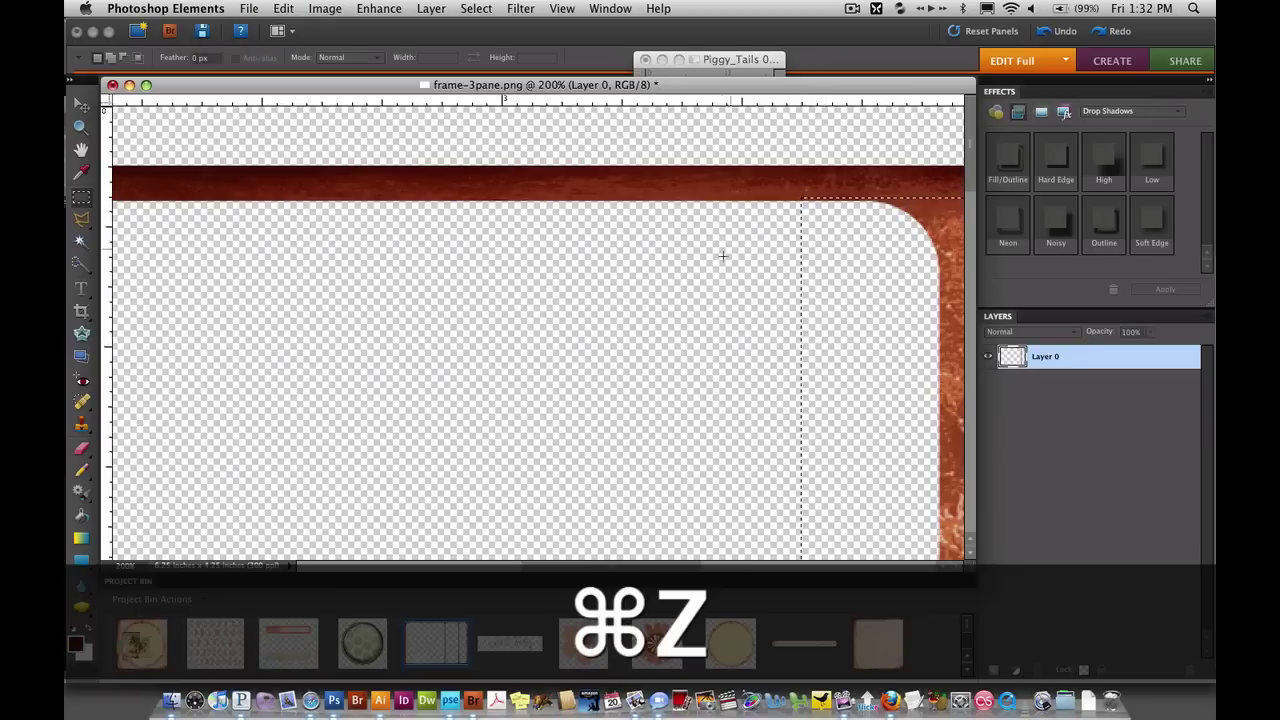
key(Down)
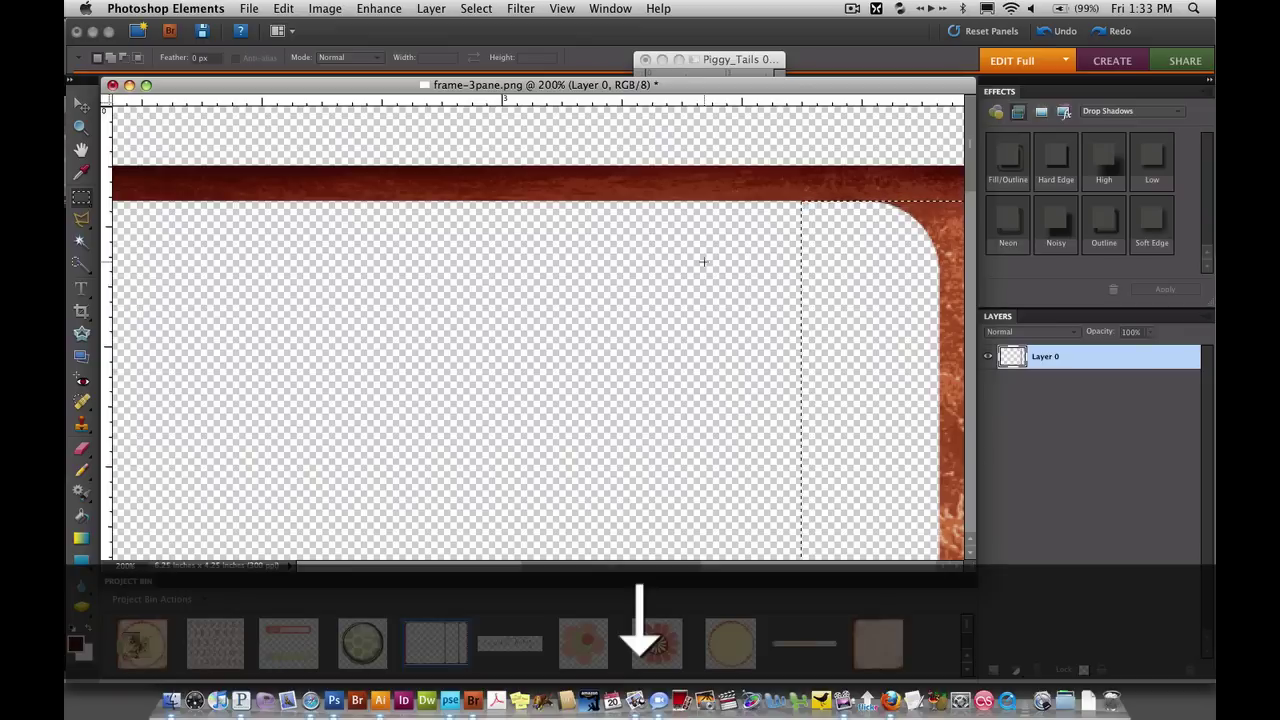
key(Down)
scroll(698, 321, right, 10)
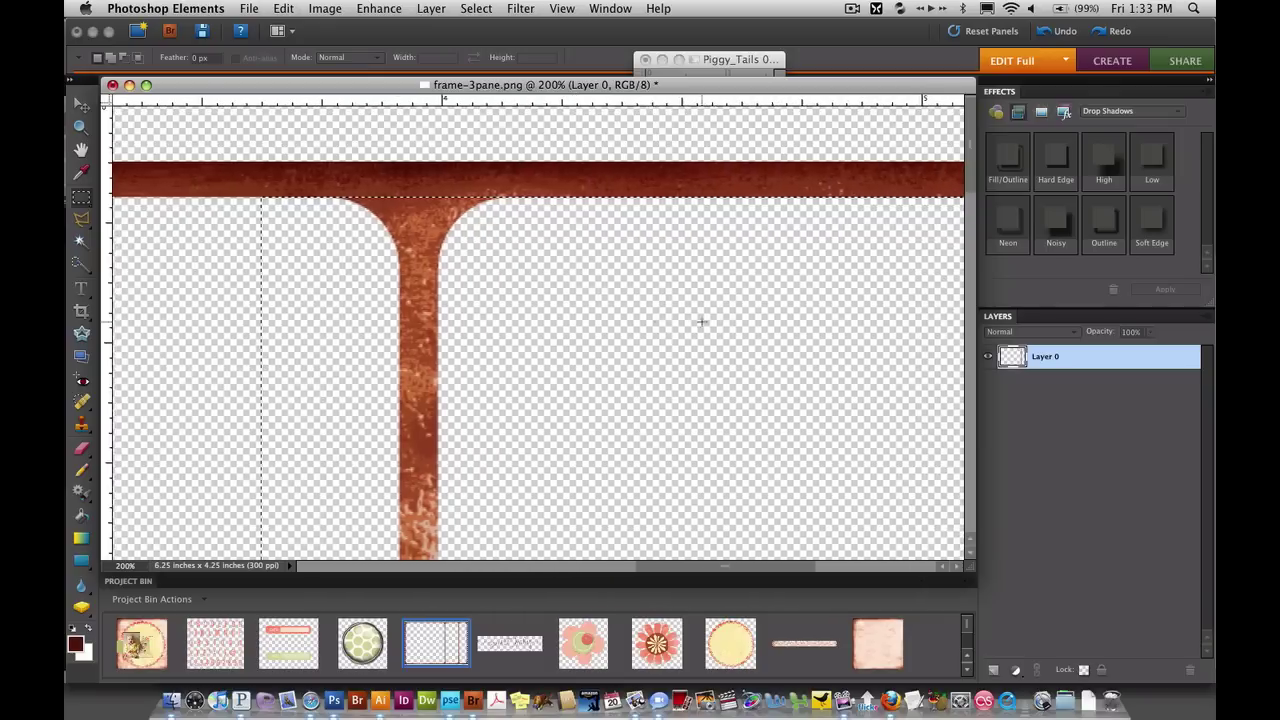
key(BackSpace)
Erase the lower ends of both divider bars just above the bottom edge.
key(super+minus)
key(super+minus)
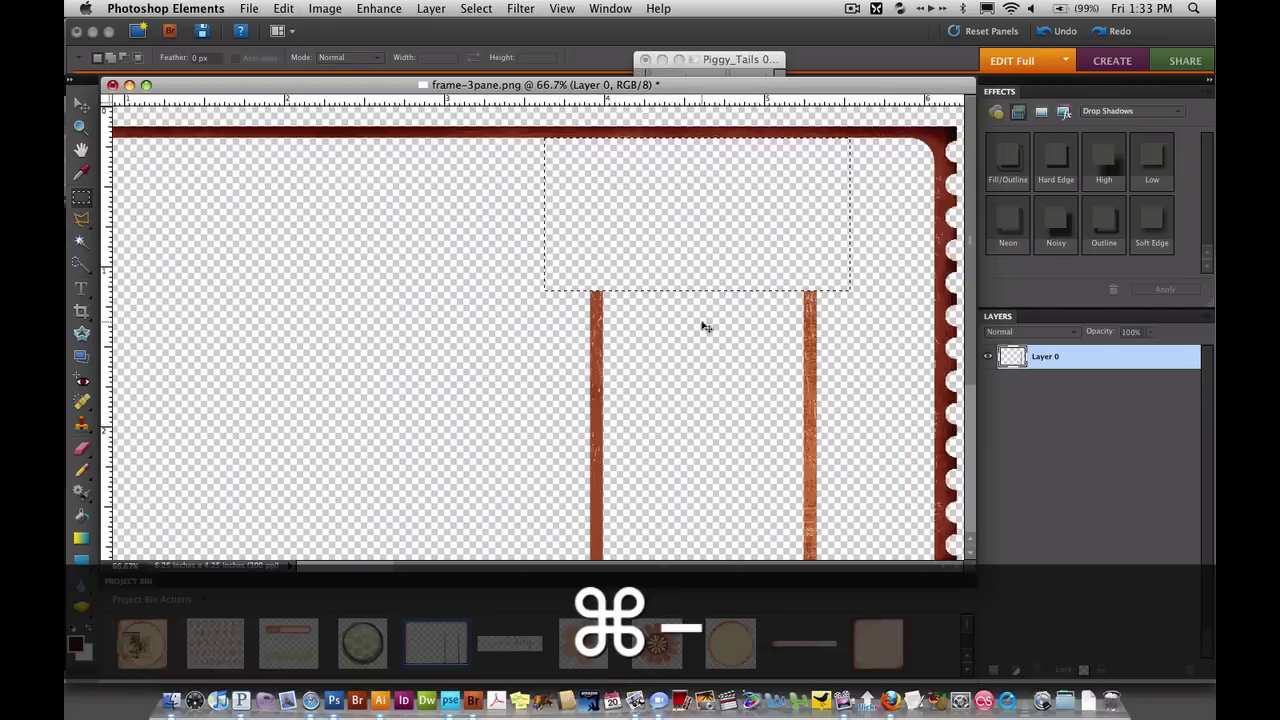
key(super+minus)
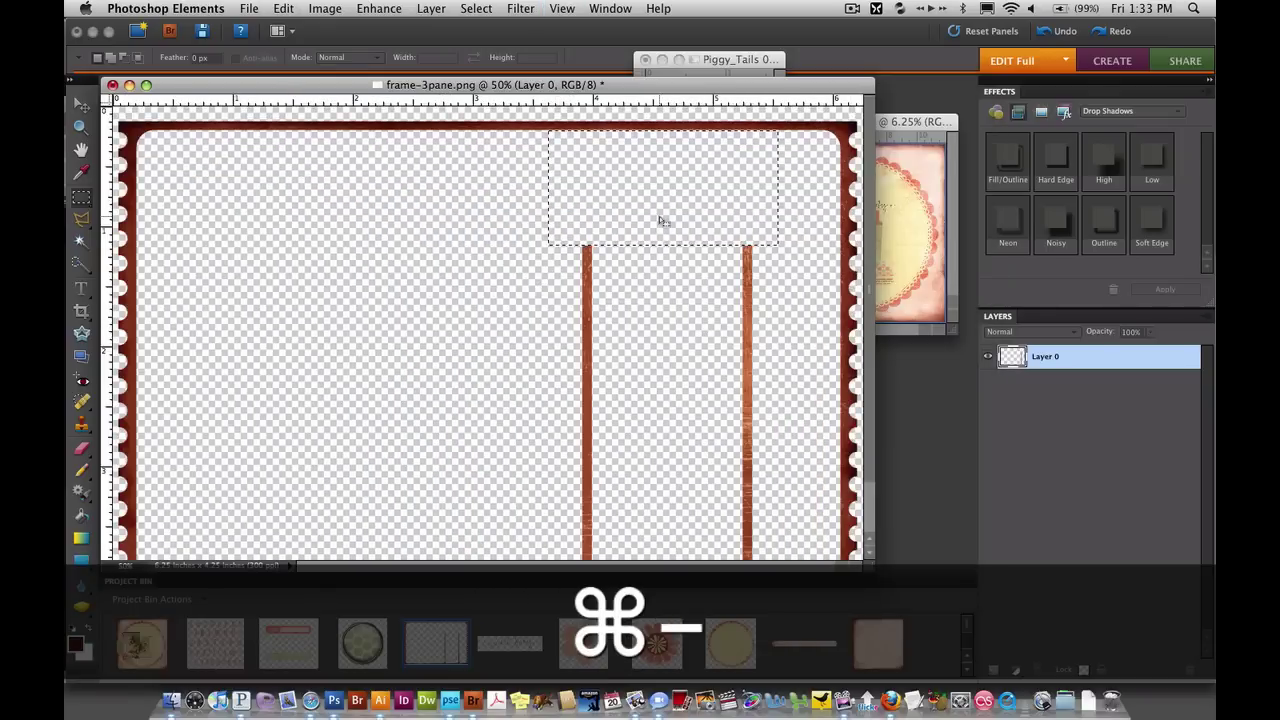
drag(660, 228, 665, 493)
scroll(663, 491, down, 2)
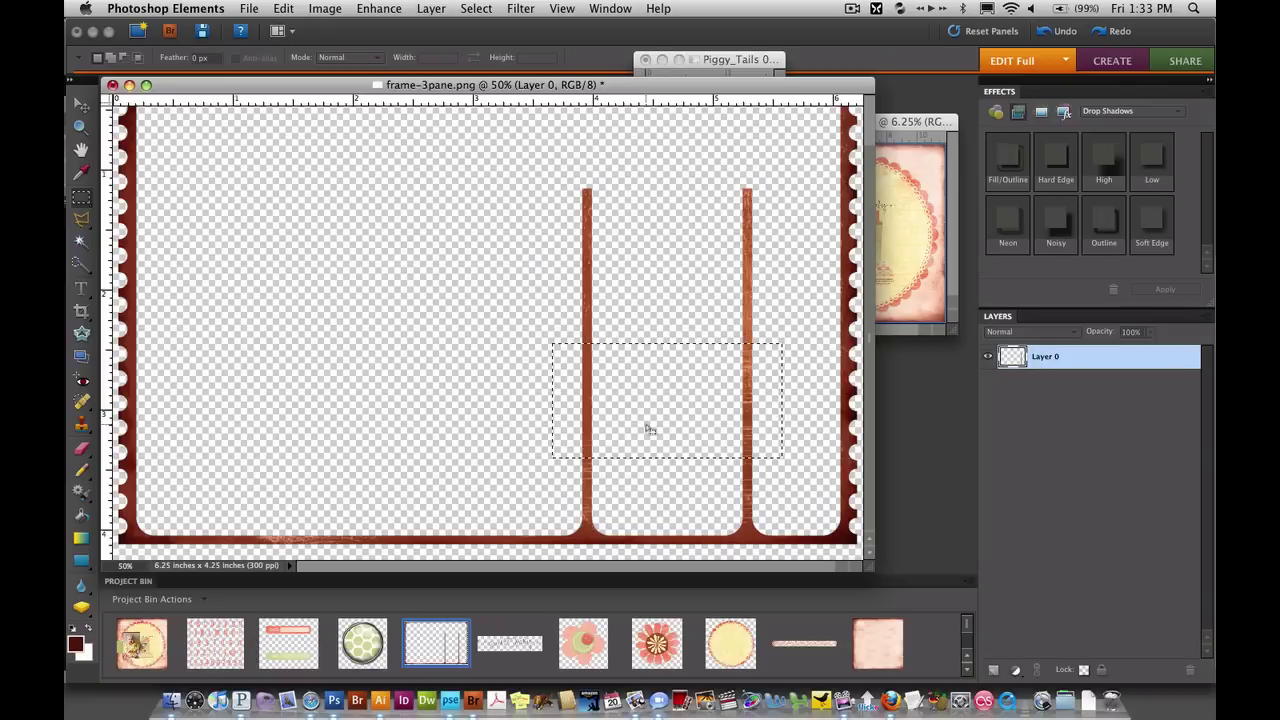
drag(651, 429, 642, 503)
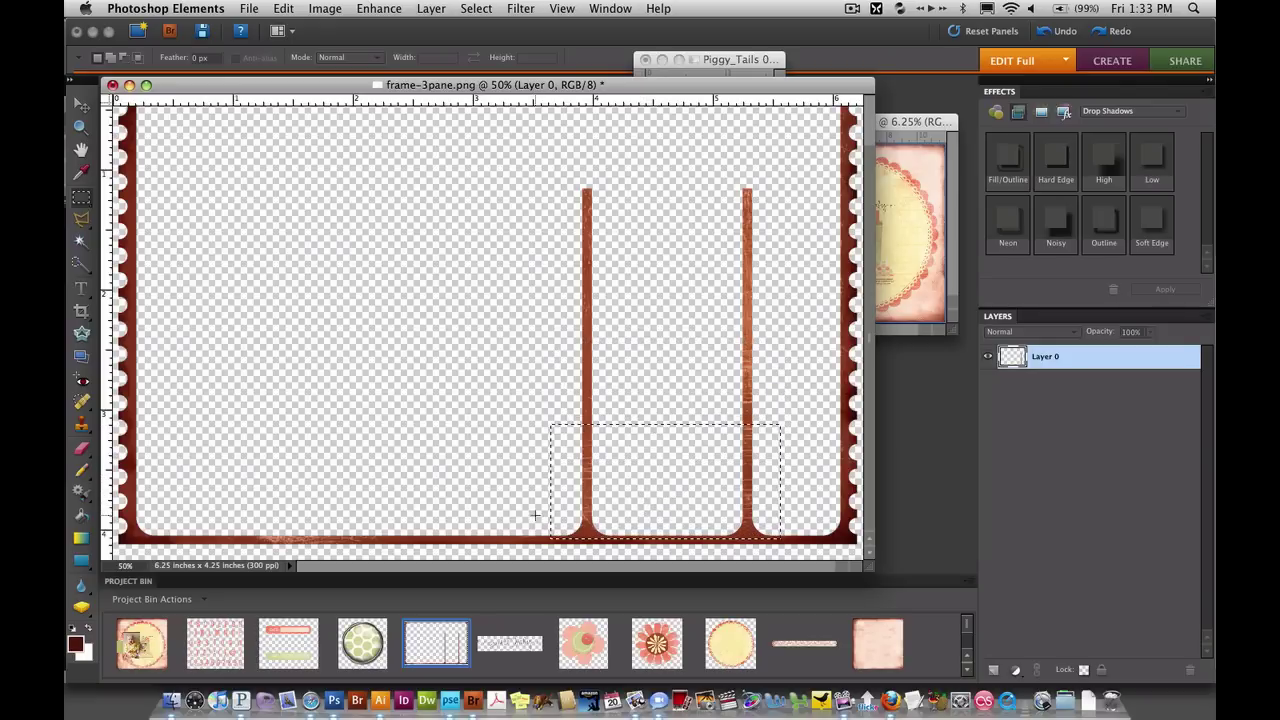
key(super+equal)
key(super+equal)
key(super+equal)
scroll(791, 409, down, 5)
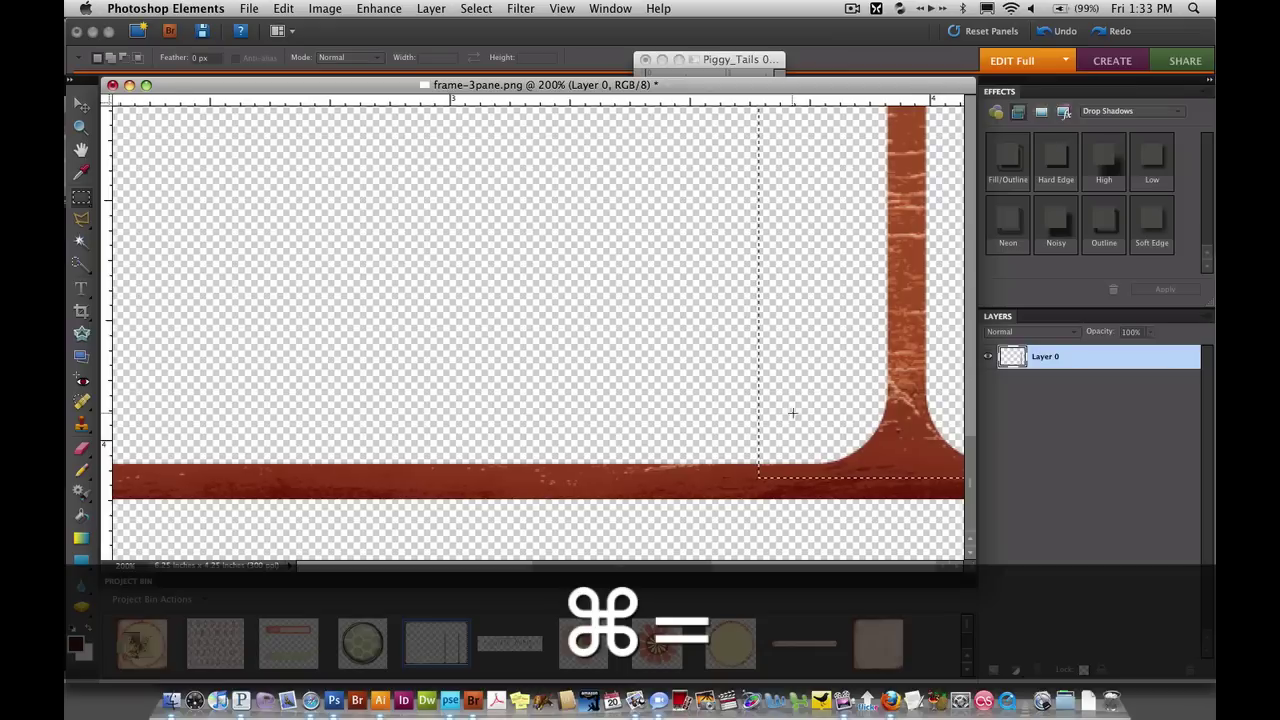
key(Up)
key(Up)
key(Up)
key(Up)
key(Up)
key(Up)
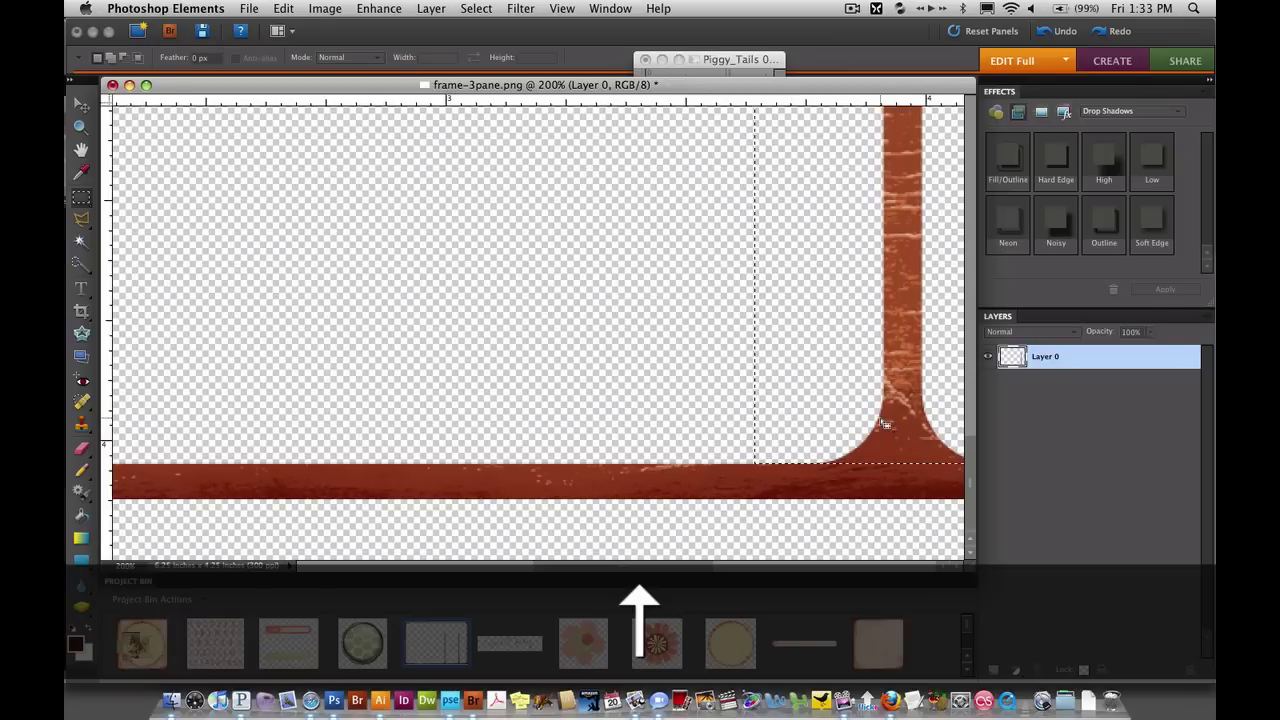
scroll(884, 424, right, 5)
scroll(884, 424, right, 3)
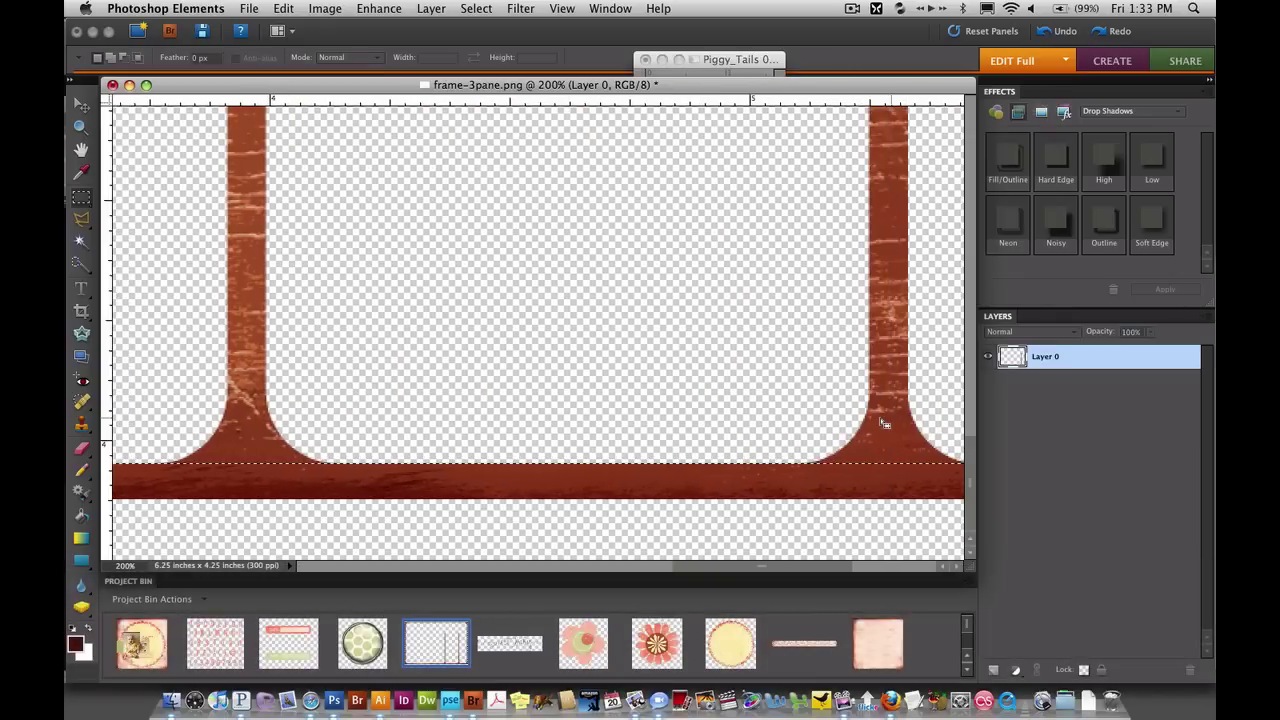
key(Delete)
key(super+minus)
key(super+minus)
key(super+minus)
key(super+minus)
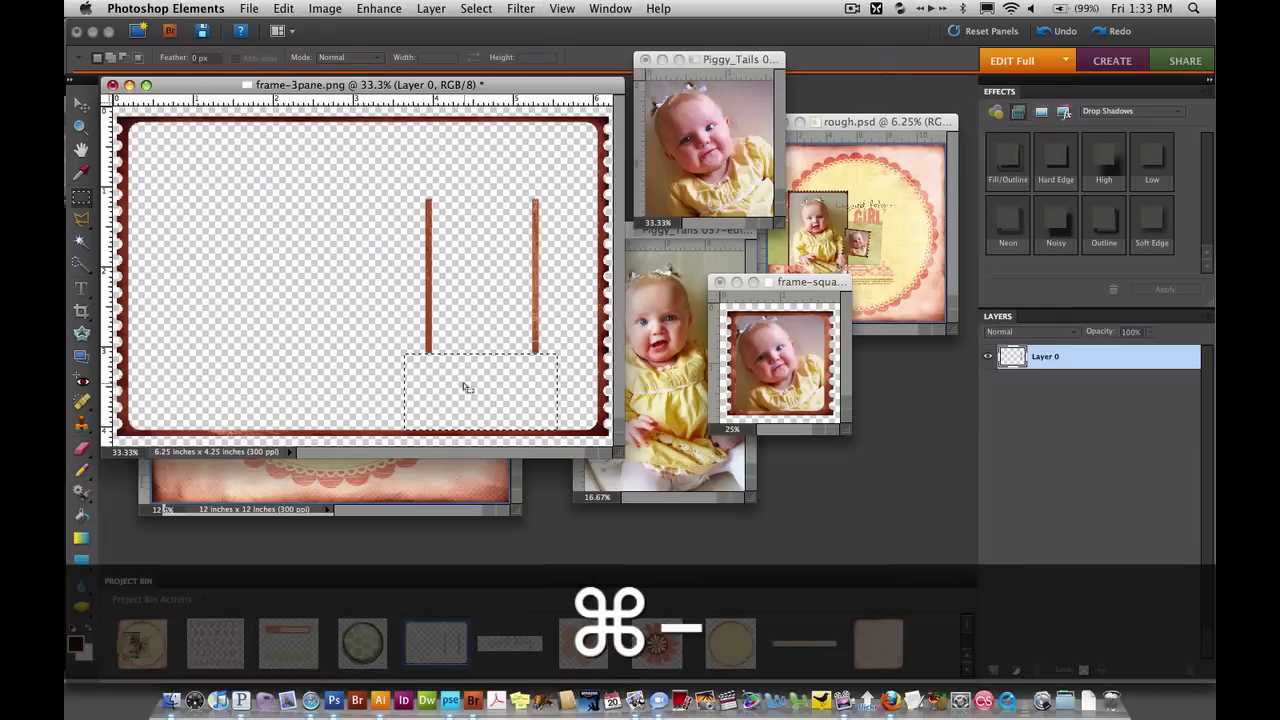
Delete the remaining middle portions of the divider bars and deselect.
click(465, 387)
drag(406, 192, 550, 379)
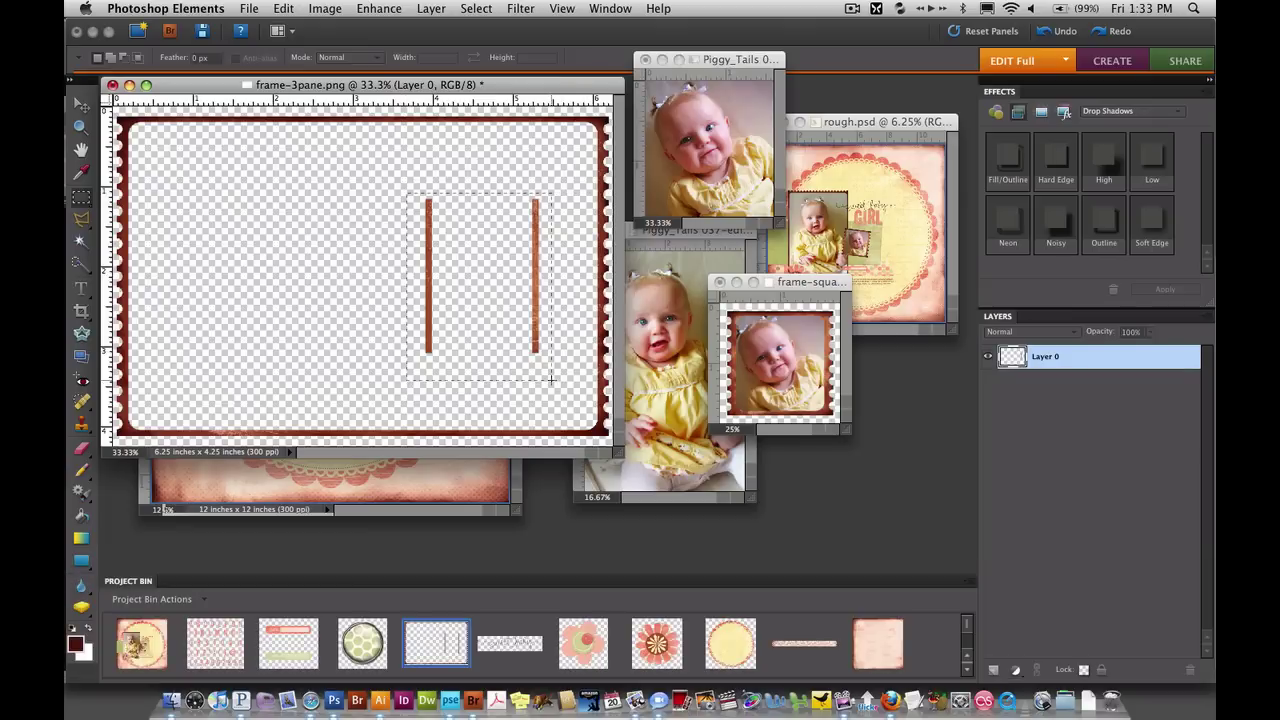
key(BackSpace)
click(357, 340)
Copy the open frame onto the layout, rotate it 90° upright, and place it over the large photo.
key(v)
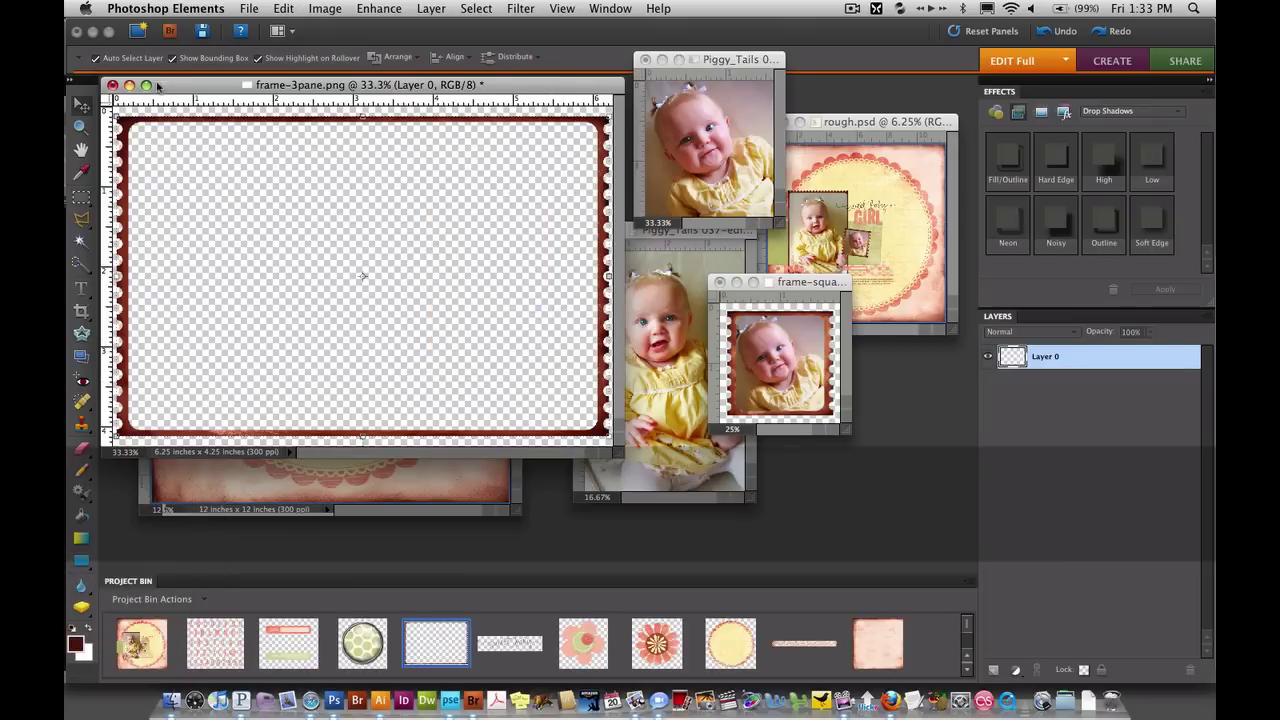
drag(170, 90, 566, 194)
drag(759, 380, 335, 287)
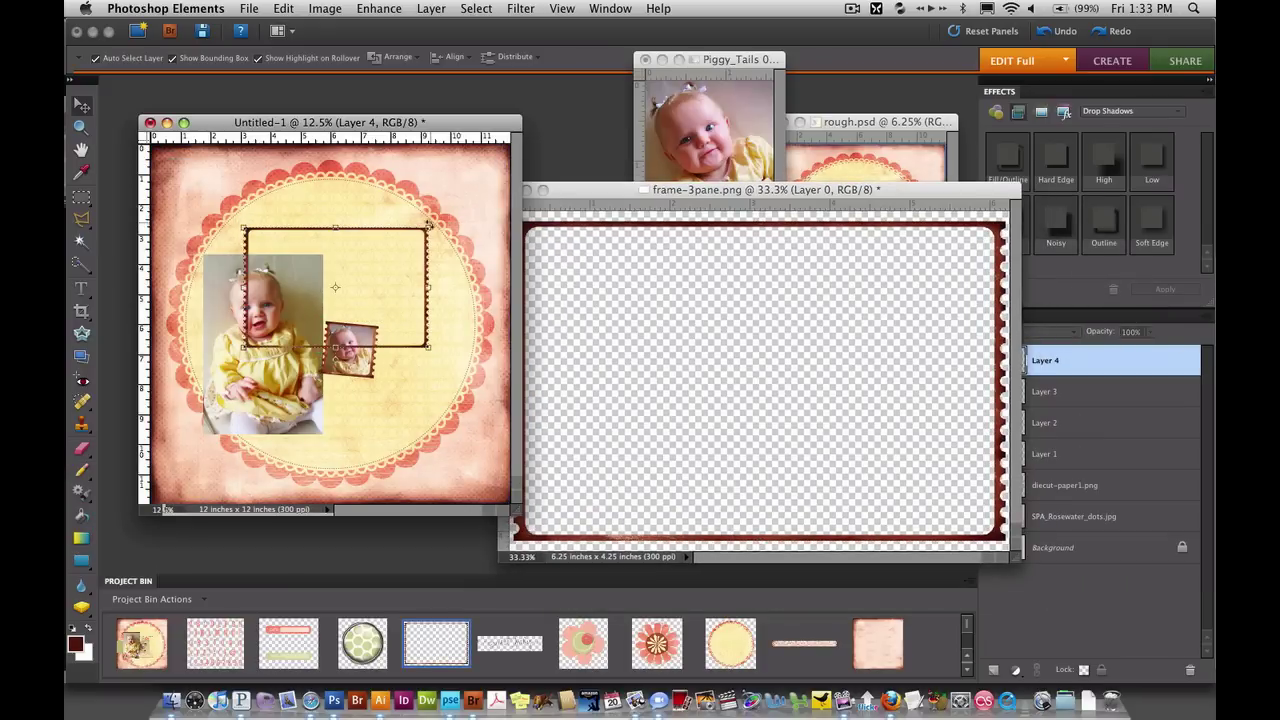
drag(431, 218, 394, 385)
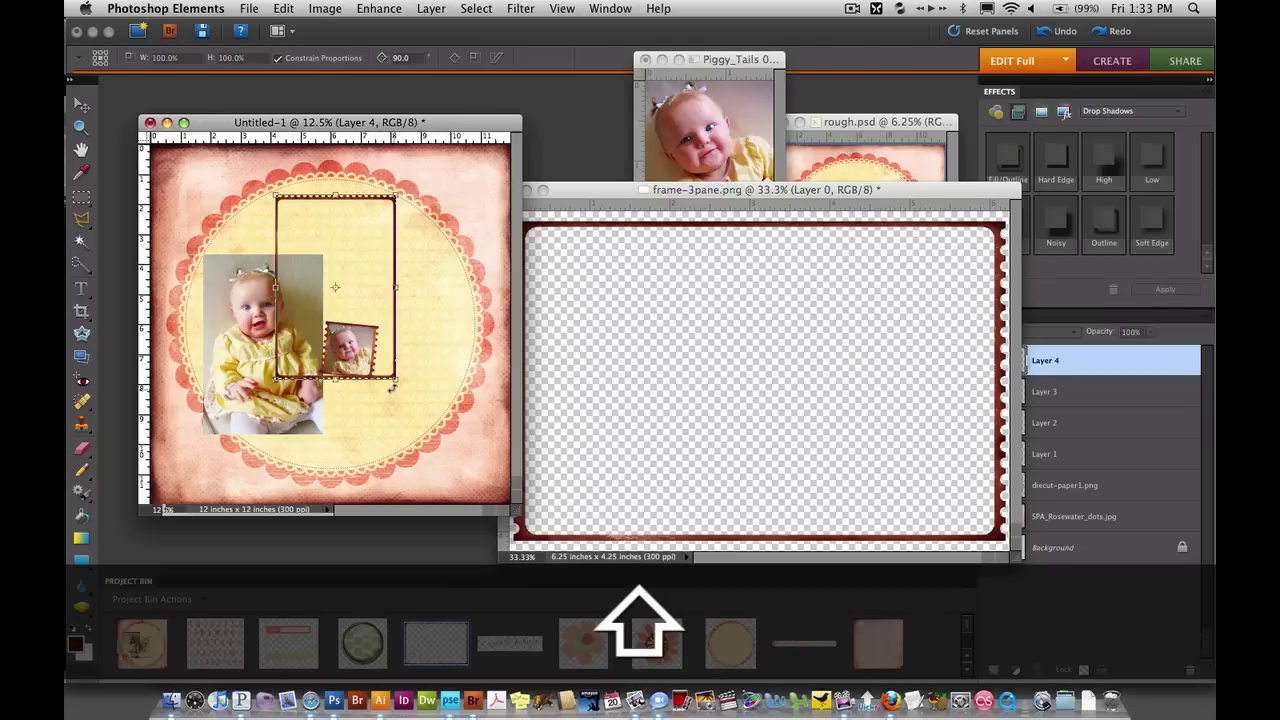
click(359, 388)
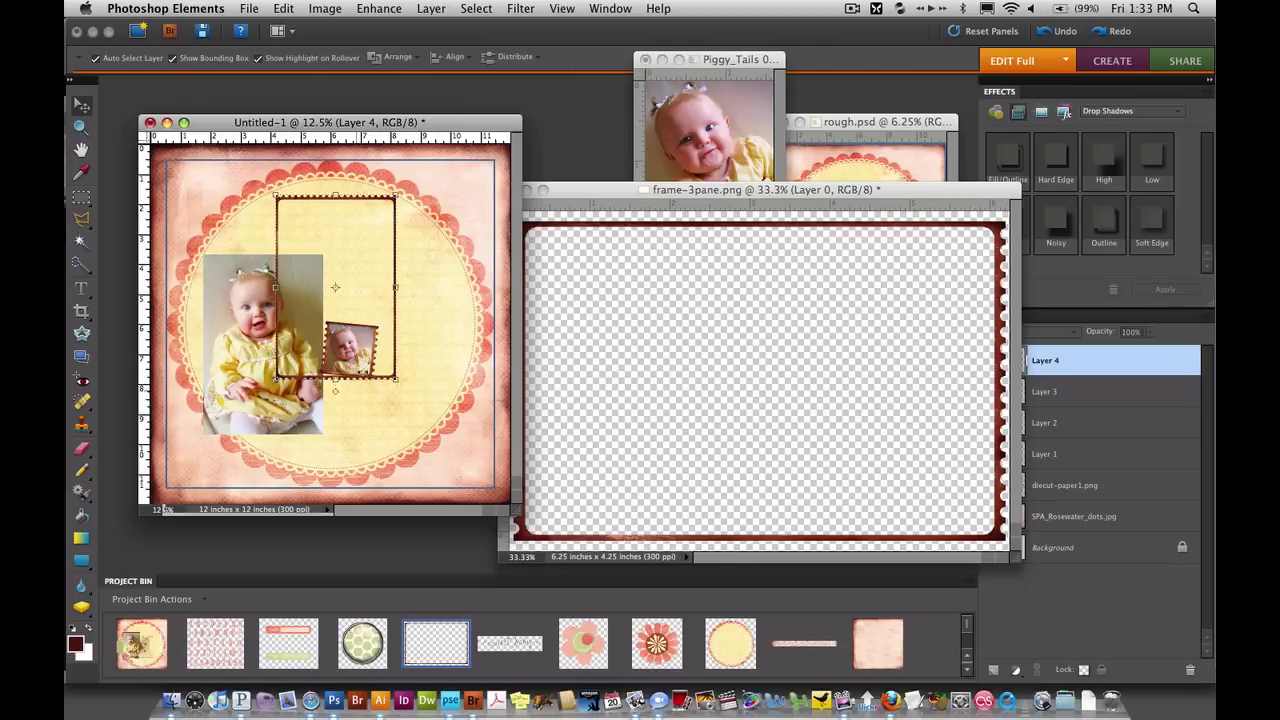
drag(369, 201, 296, 256)
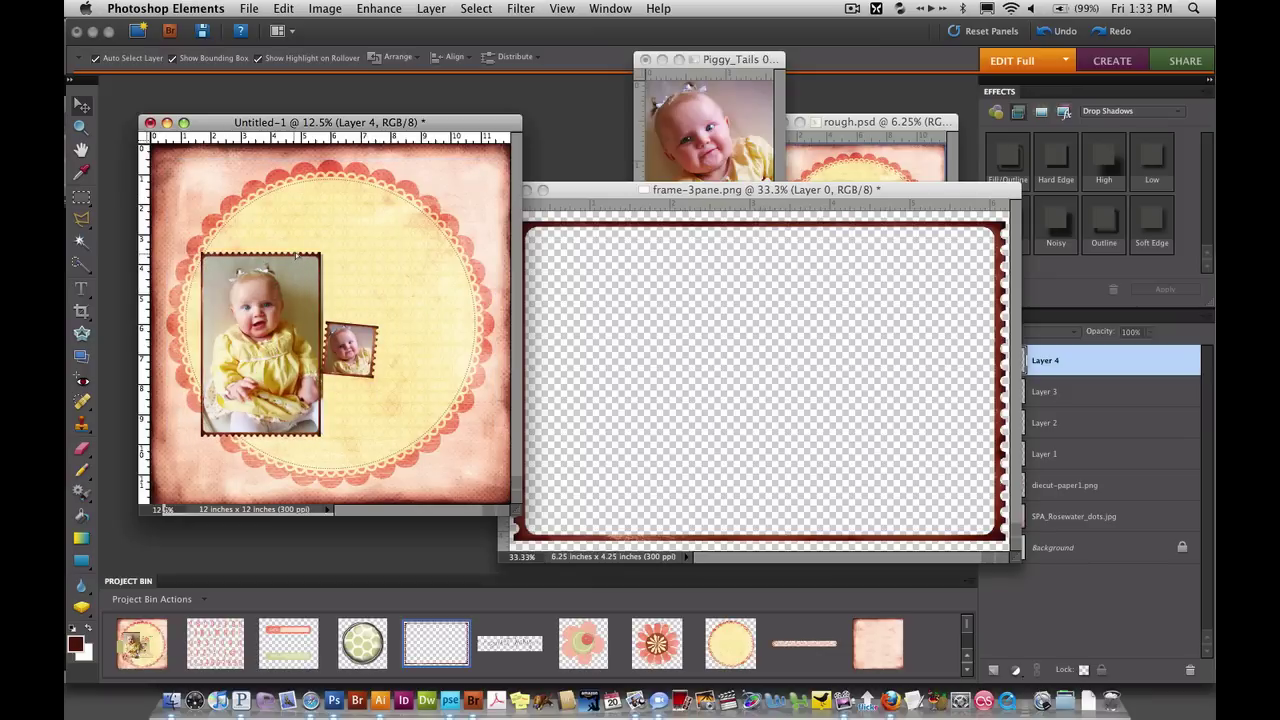
Nudge the Layer 4 frame down until its edges line up with the large photo's borders.
key(super+equal)
key(super+equal)
key(super+equal)
key(super+equal)
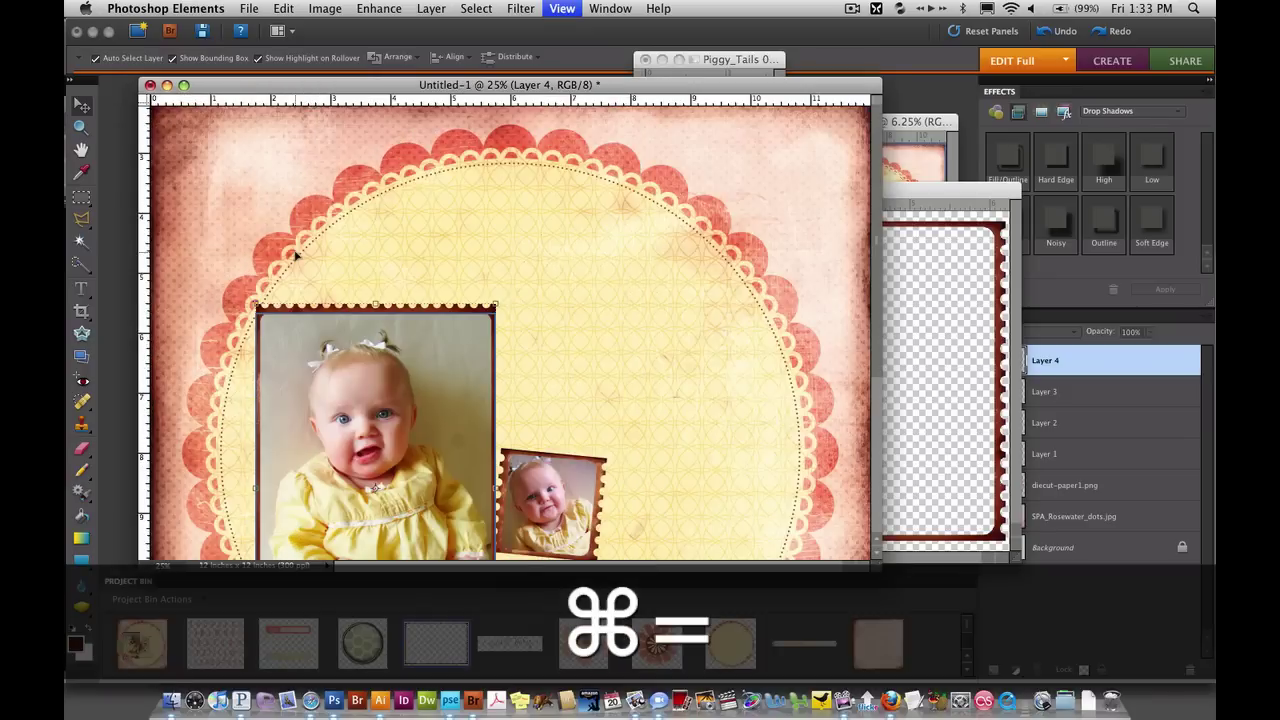
scroll(345, 298, up, 10)
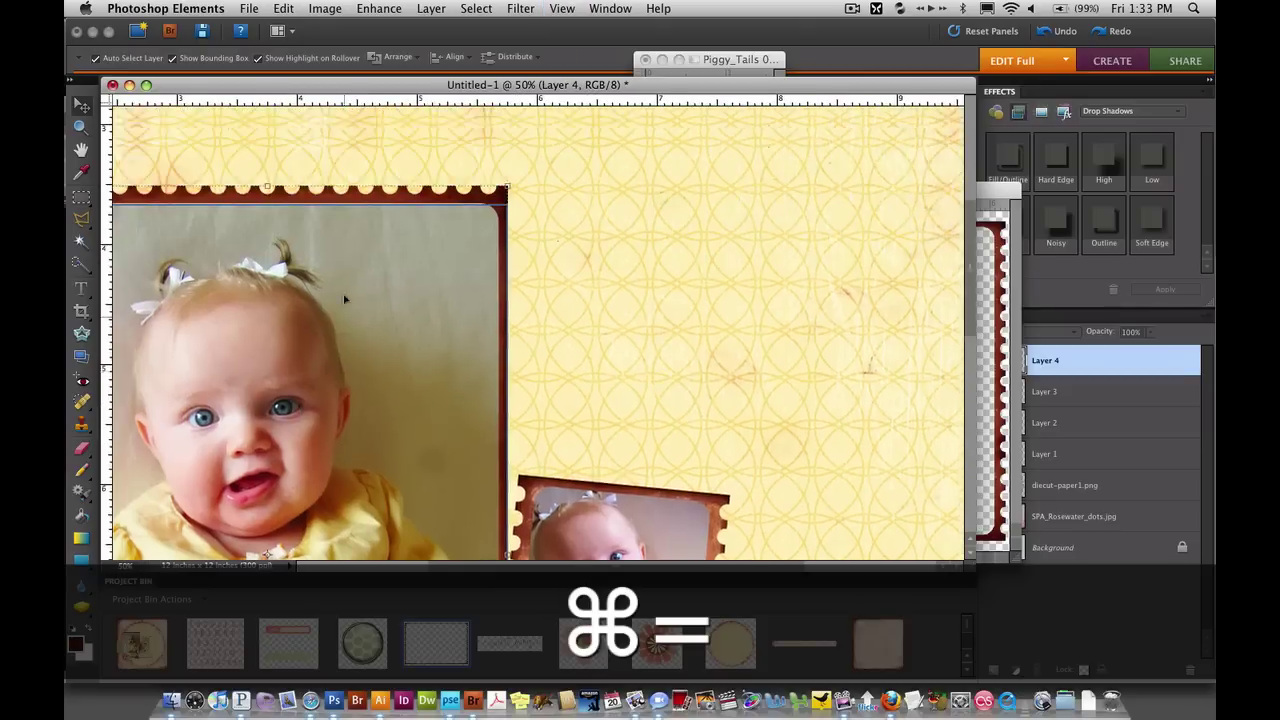
scroll(345, 298, left, 5)
scroll(345, 298, left, 2)
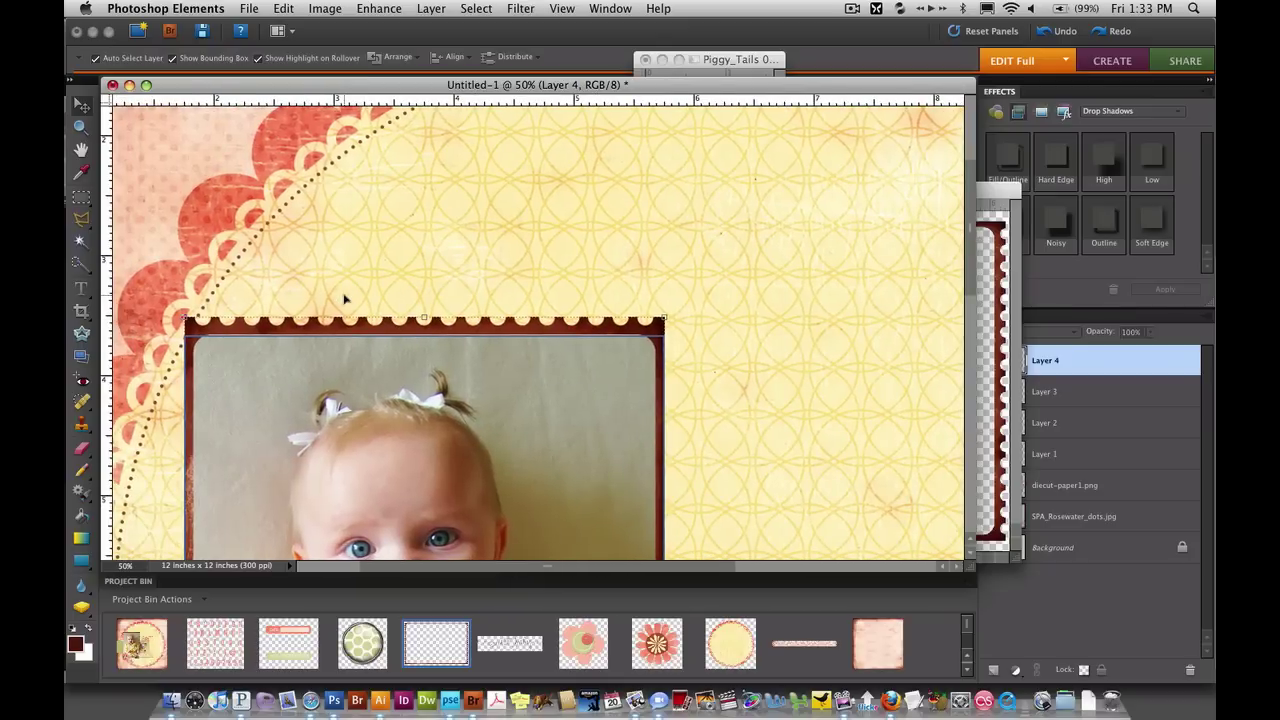
key(Down)
key(Down)
key(Down)
key(Down)
key(Down)
key(Down)
key(Down)
key(Down)
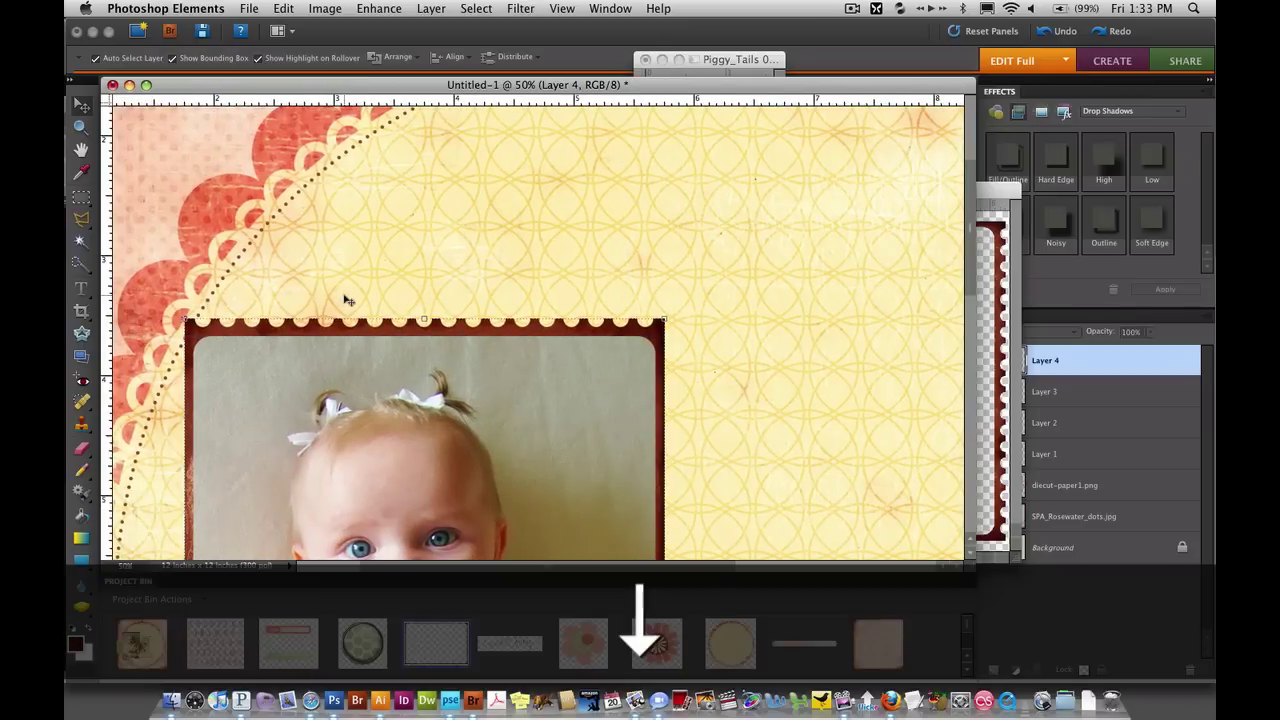
scroll(350, 302, down, 15)
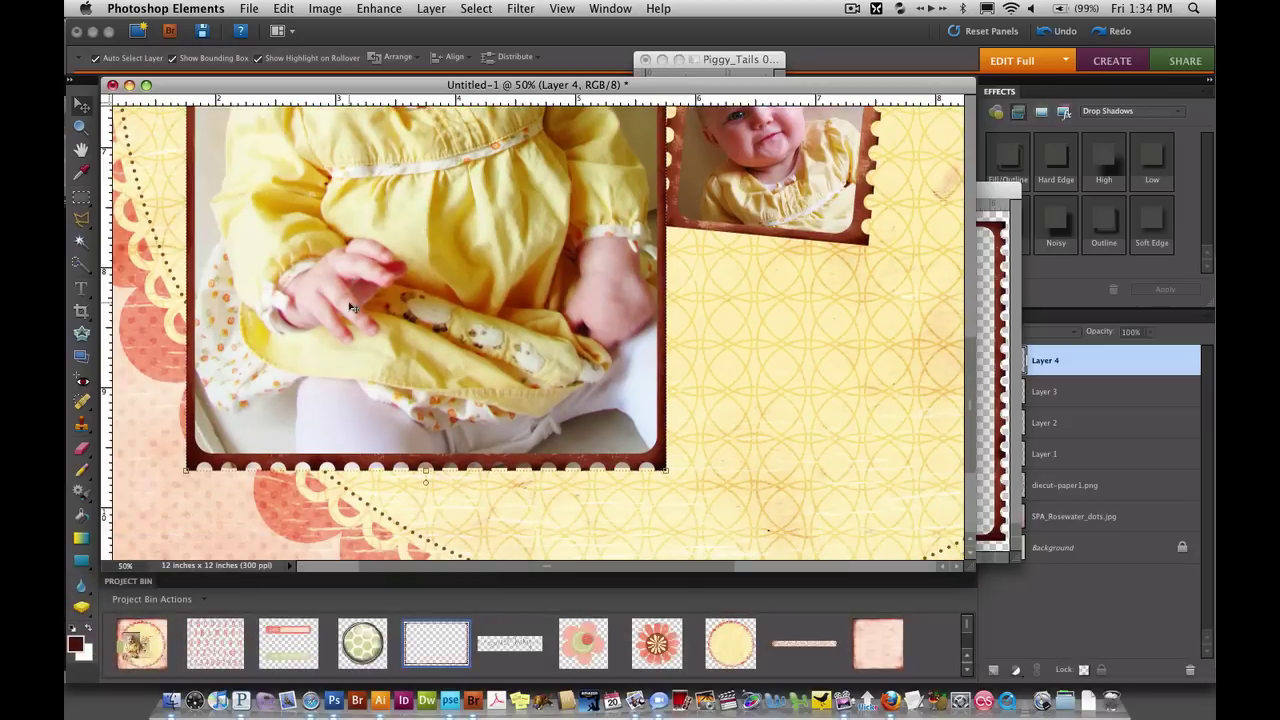
key(Down)
key(Down)
key(Down)
key(Down)
key(Down)
key(Down)
key(Down)
key(Down)
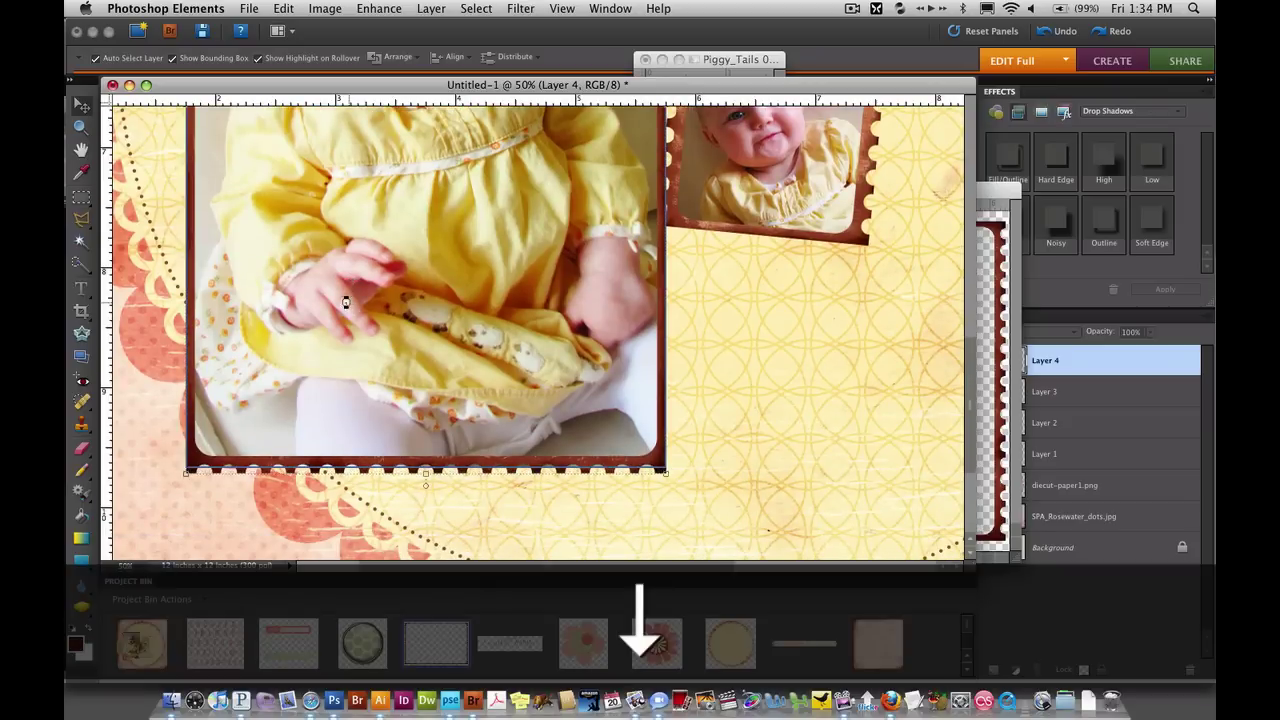
key(Down)
scroll(350, 306, up, 15)
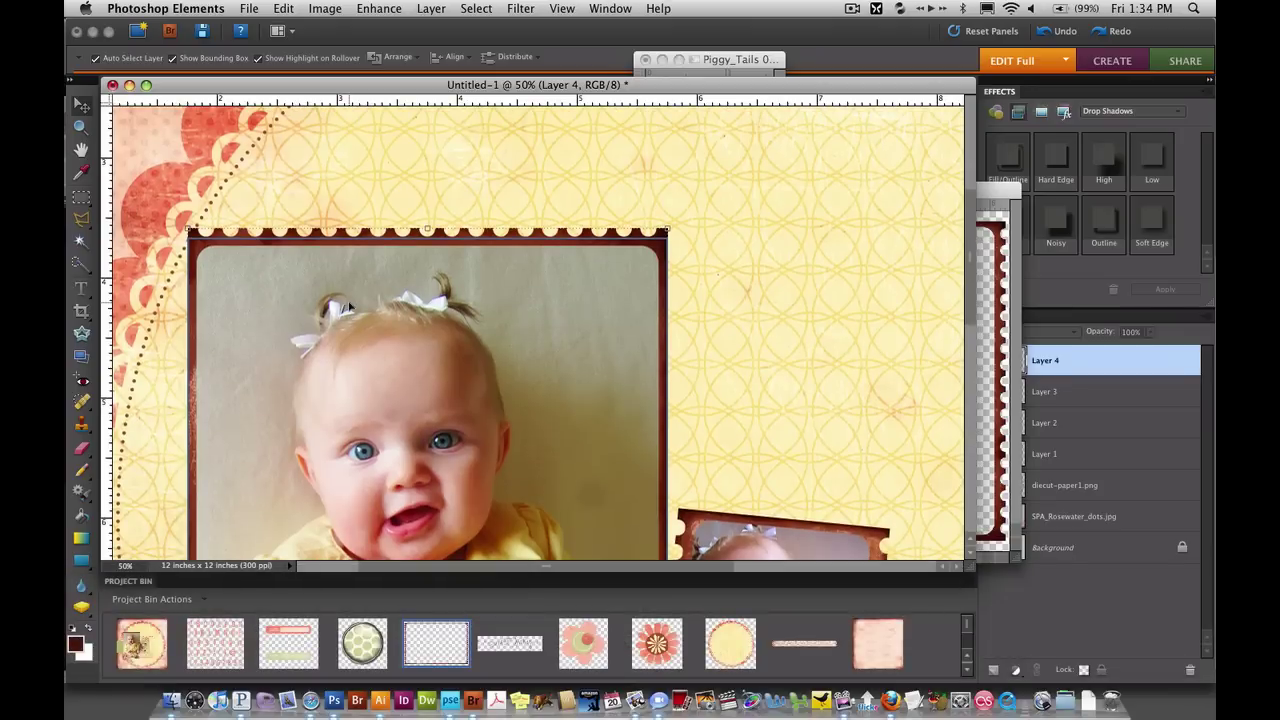
scroll(655, 344, down, 12)
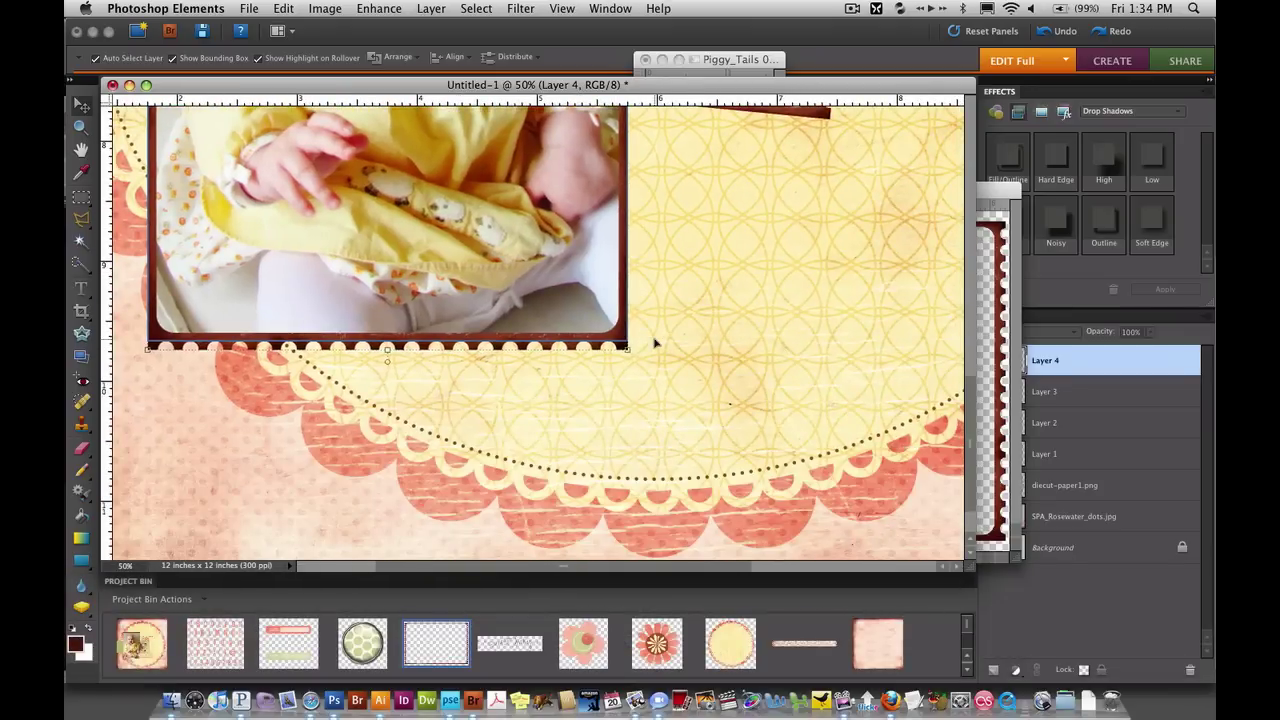
key(Down)
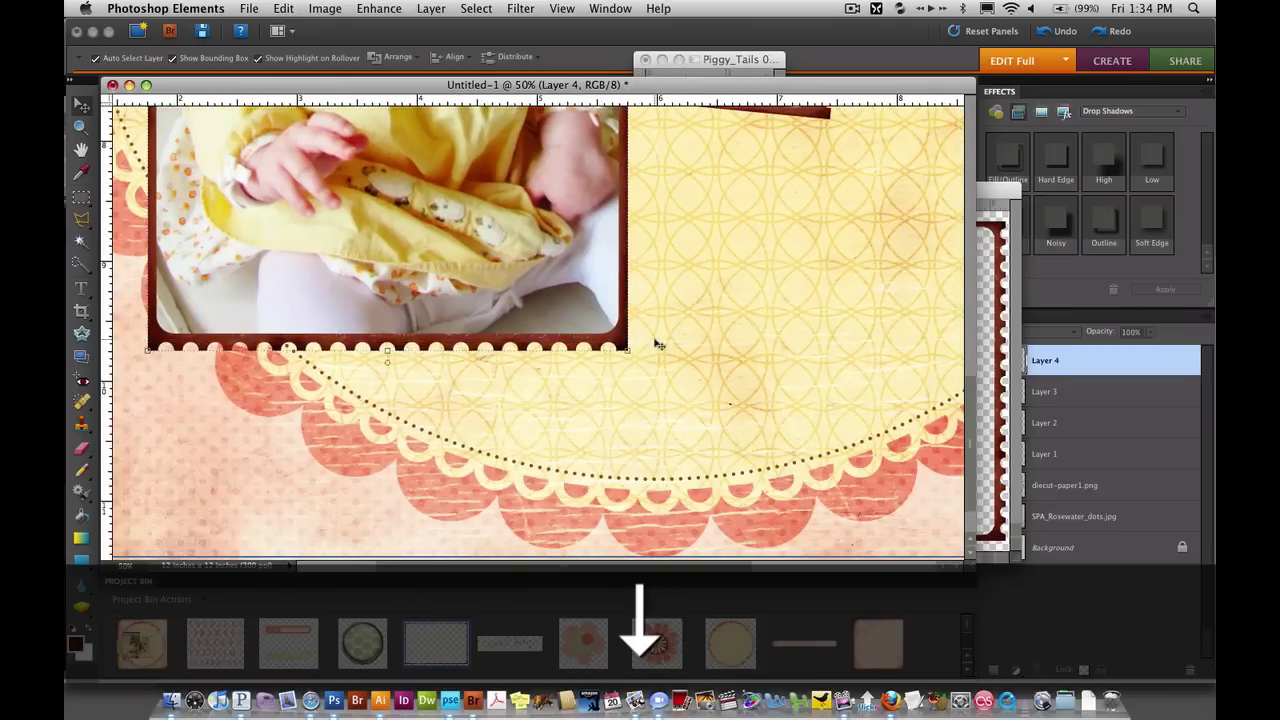
scroll(655, 344, up, 12)
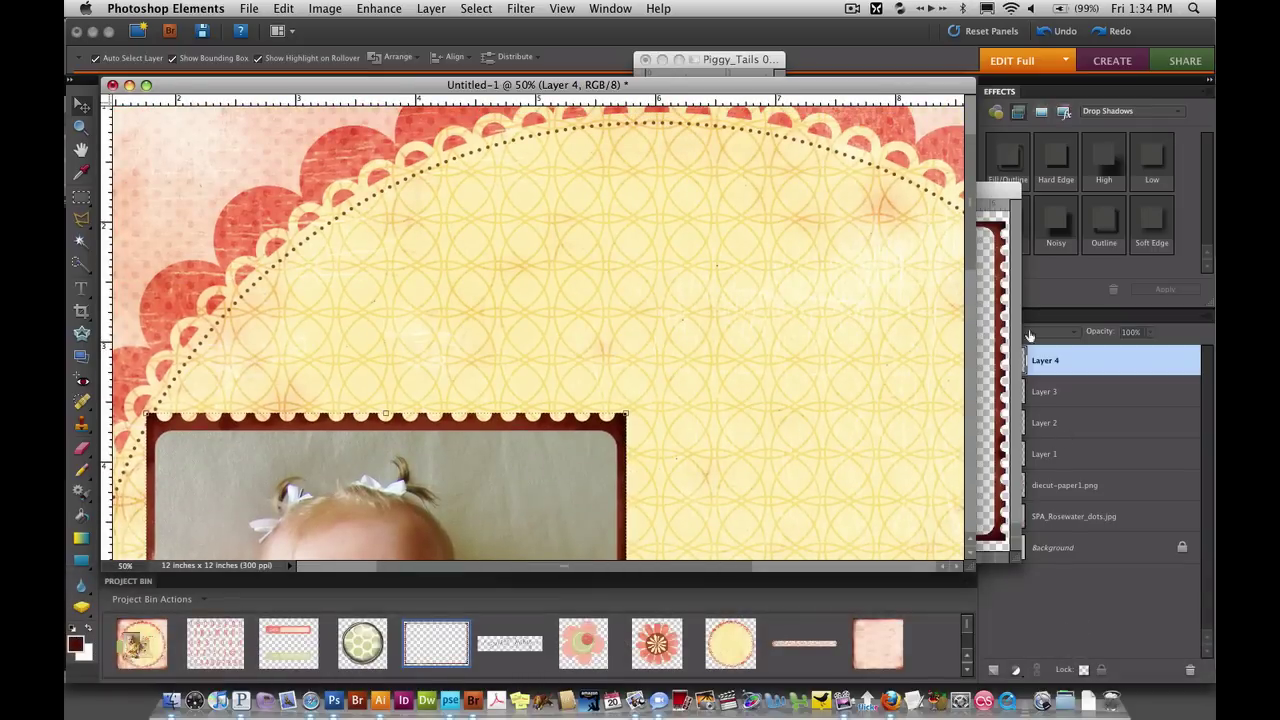
Minimize frame-3pane.png, fit the page in view, and link Layer 1 with frame Layer 4.
click(999, 195)
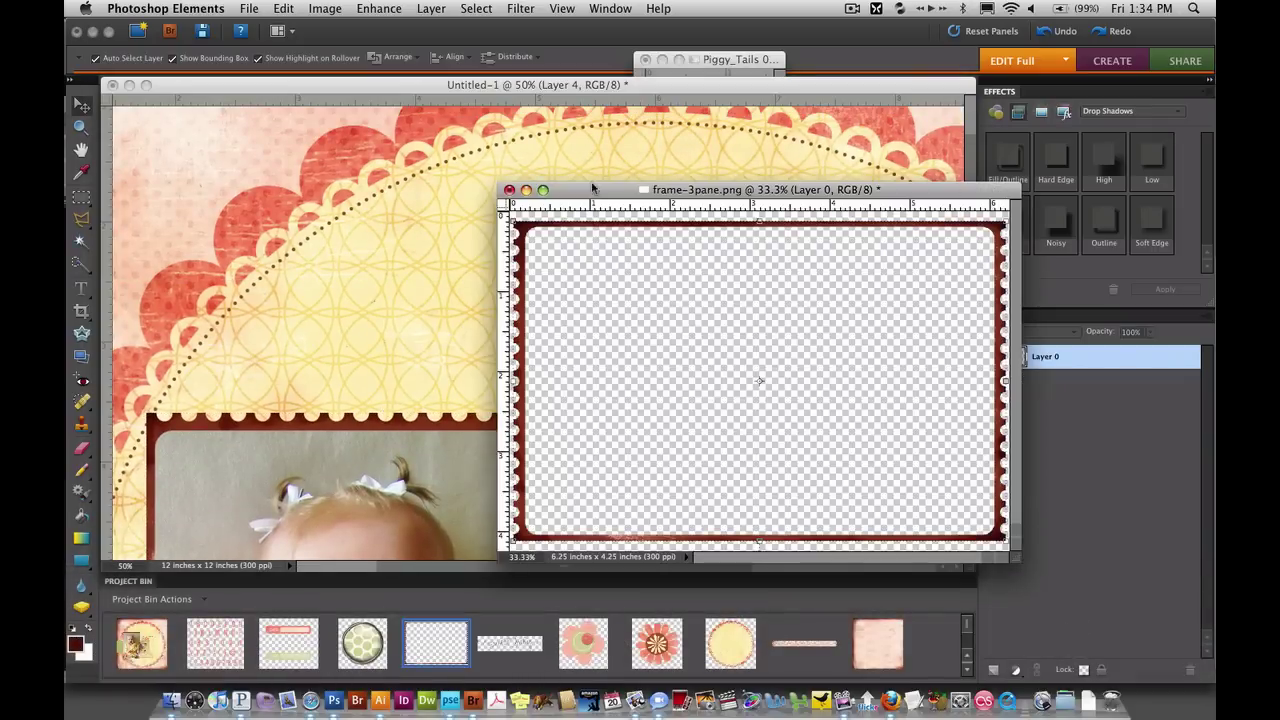
click(525, 190)
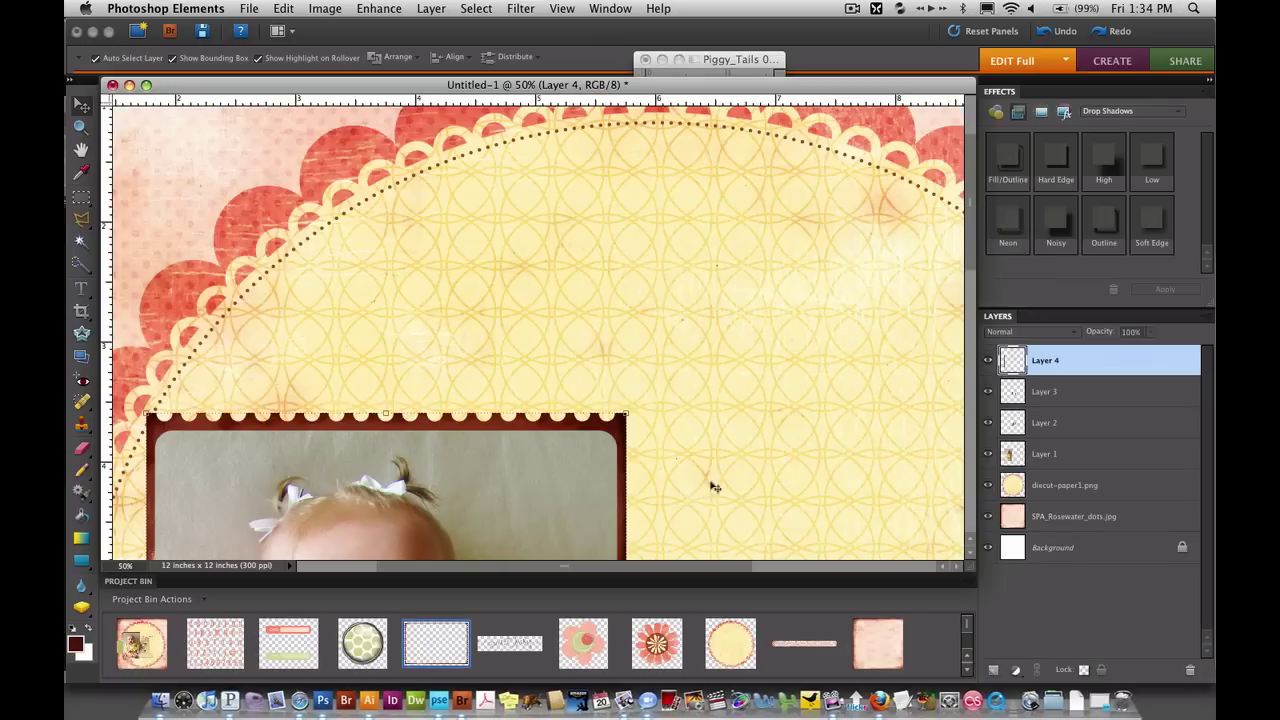
key(super+0)
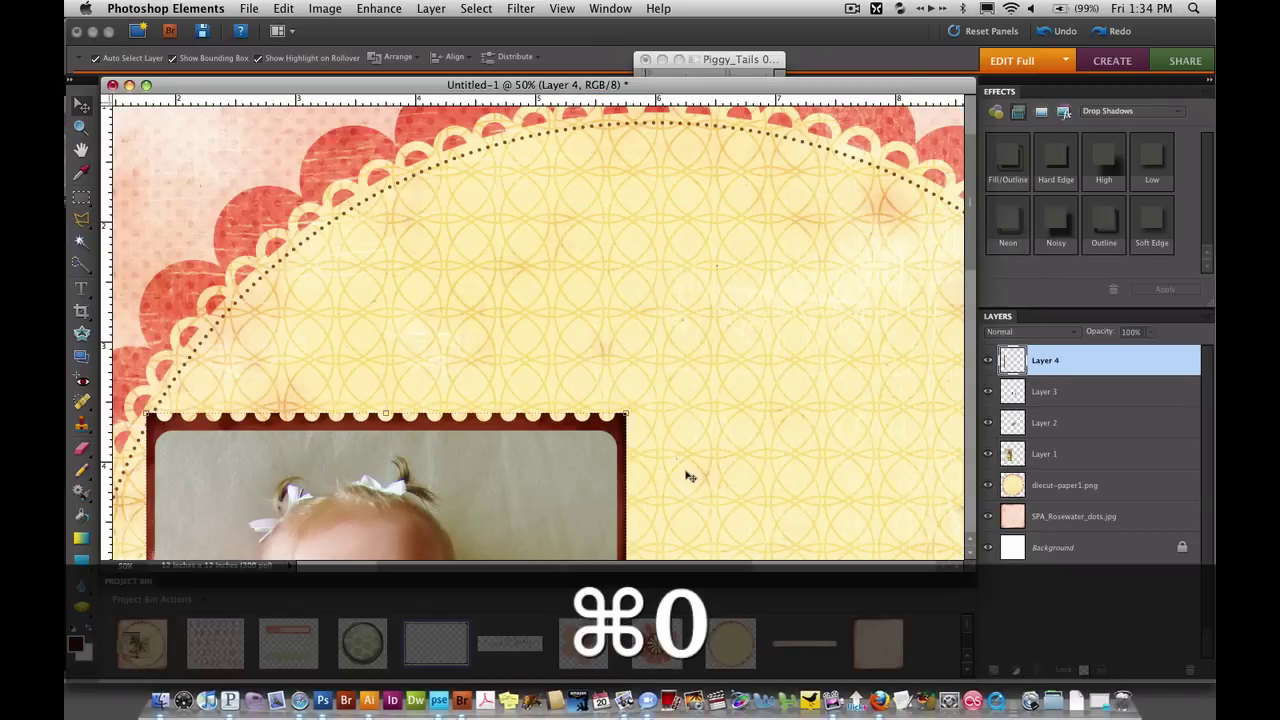
click(688, 476)
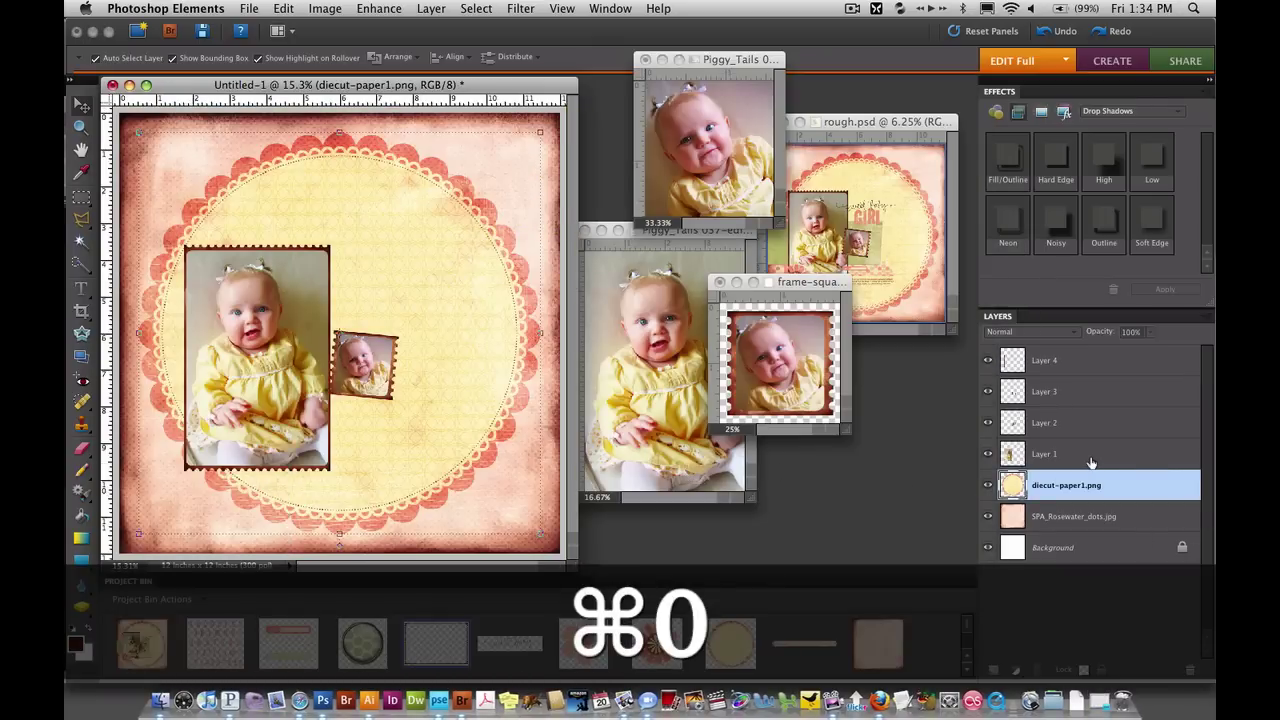
click(1090, 456)
click(1057, 364)
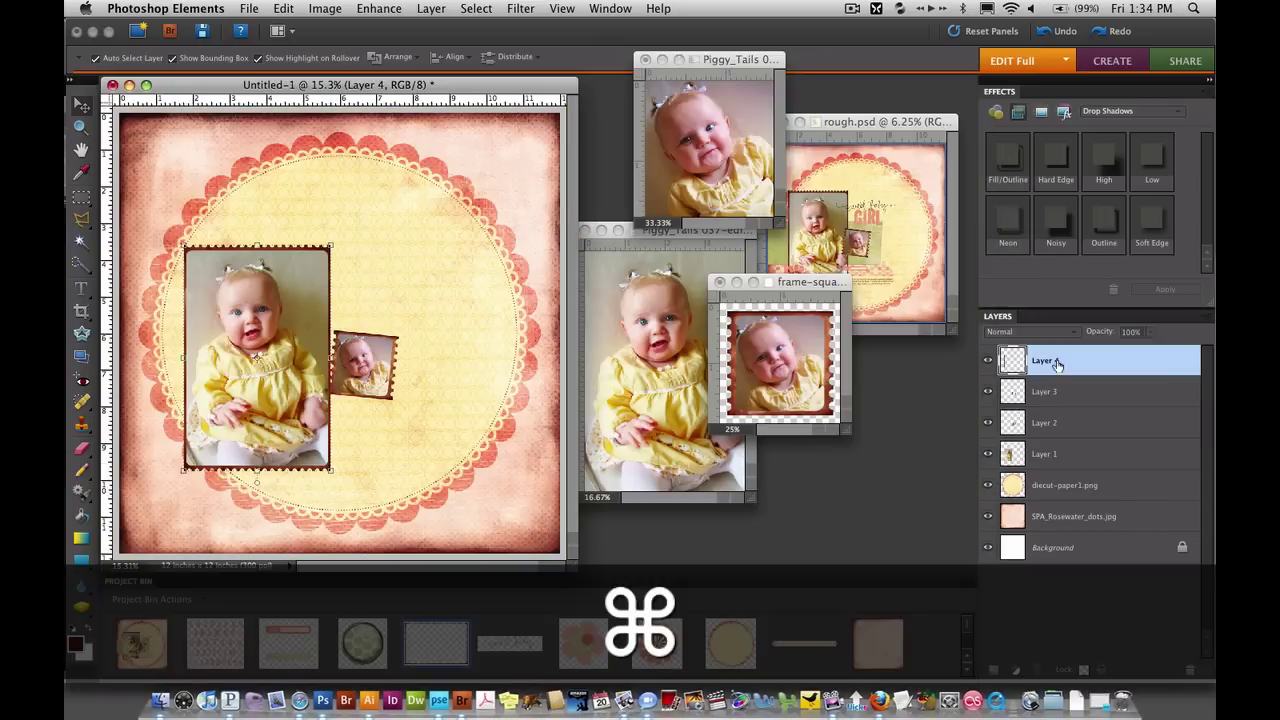
super+click(1057, 457)
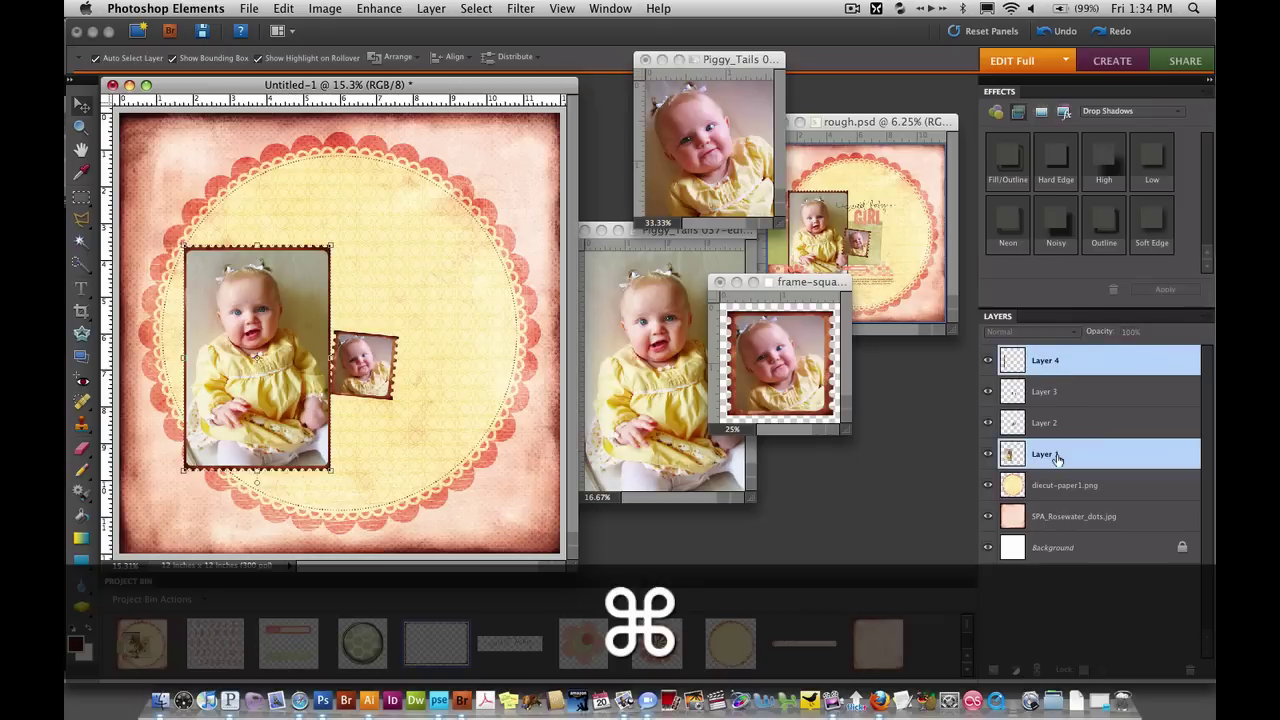
click(1037, 670)
click(466, 435)
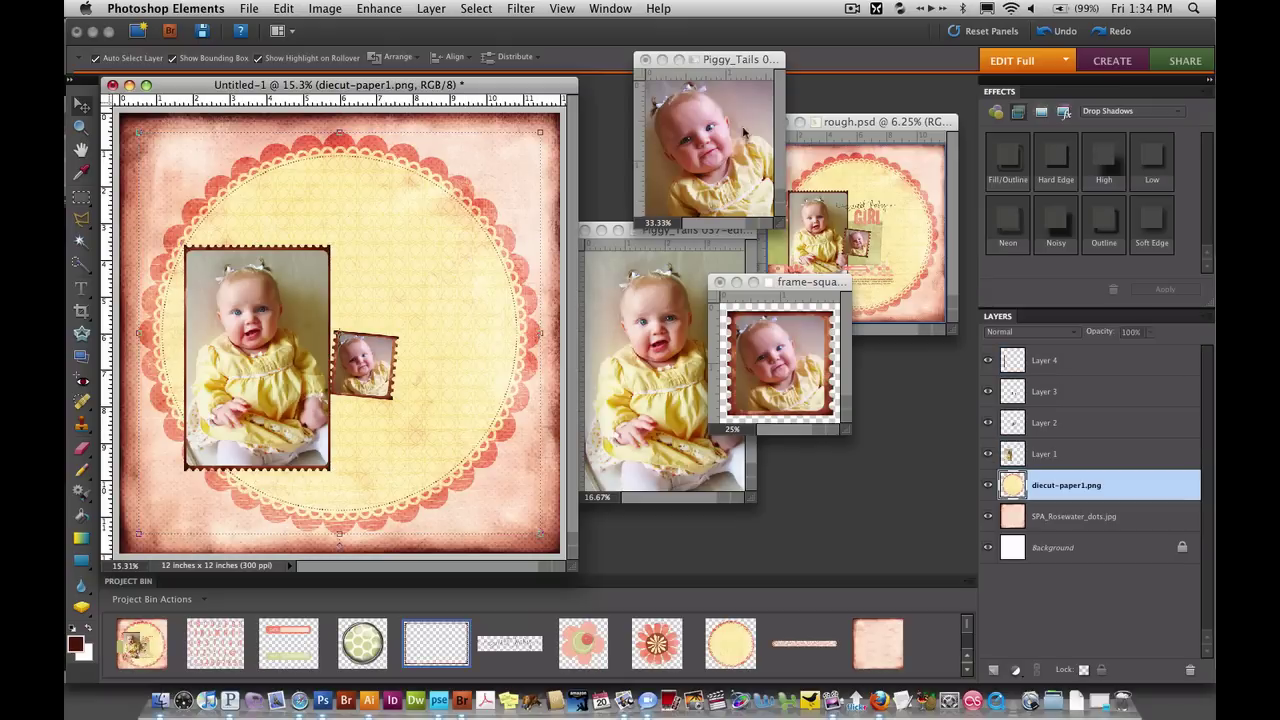
Minimize the Piggy_Tails and frame windows, then add SPA_DkSprout paper shifted slightly left.
click(661, 59)
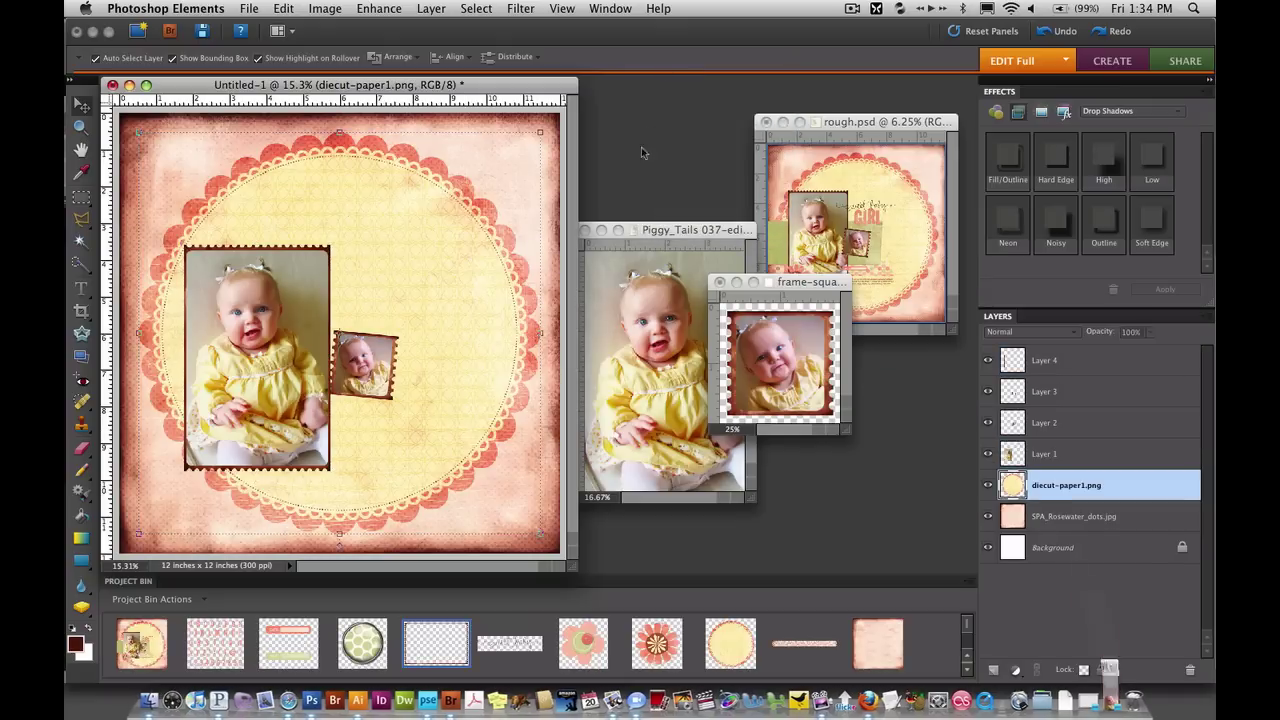
click(601, 230)
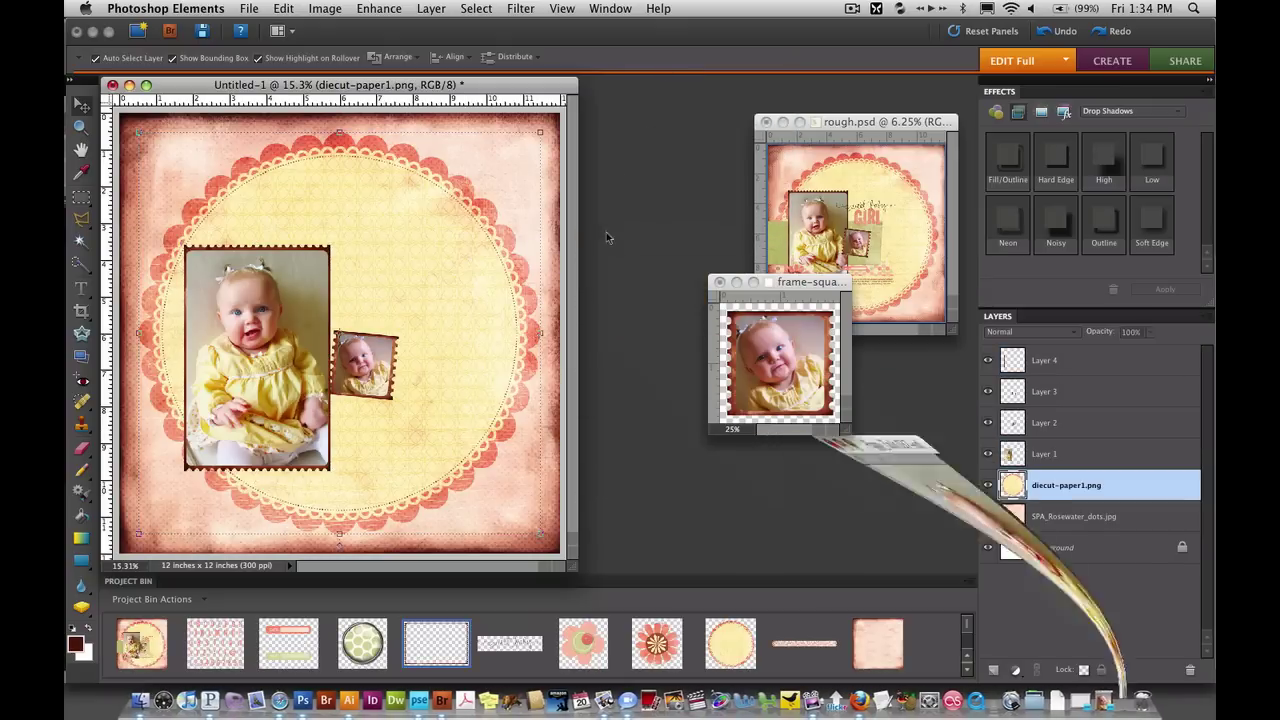
click(736, 283)
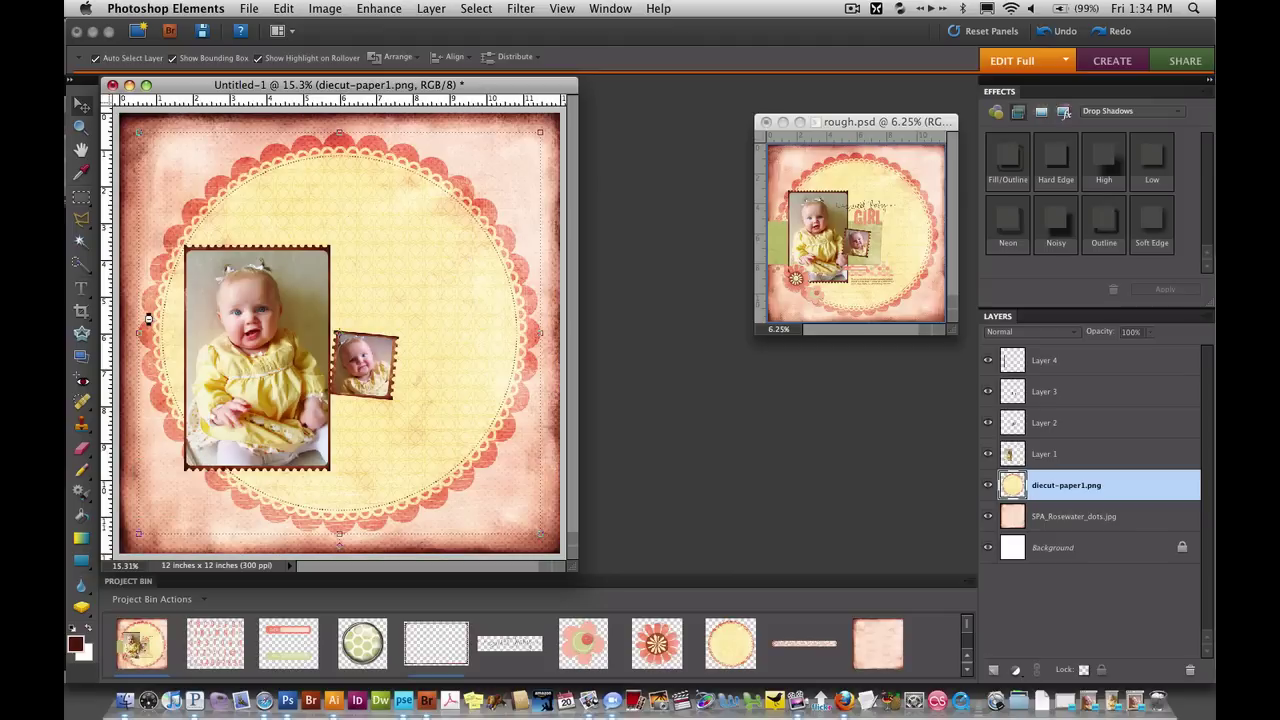
drag(148, 319, 151, 321)
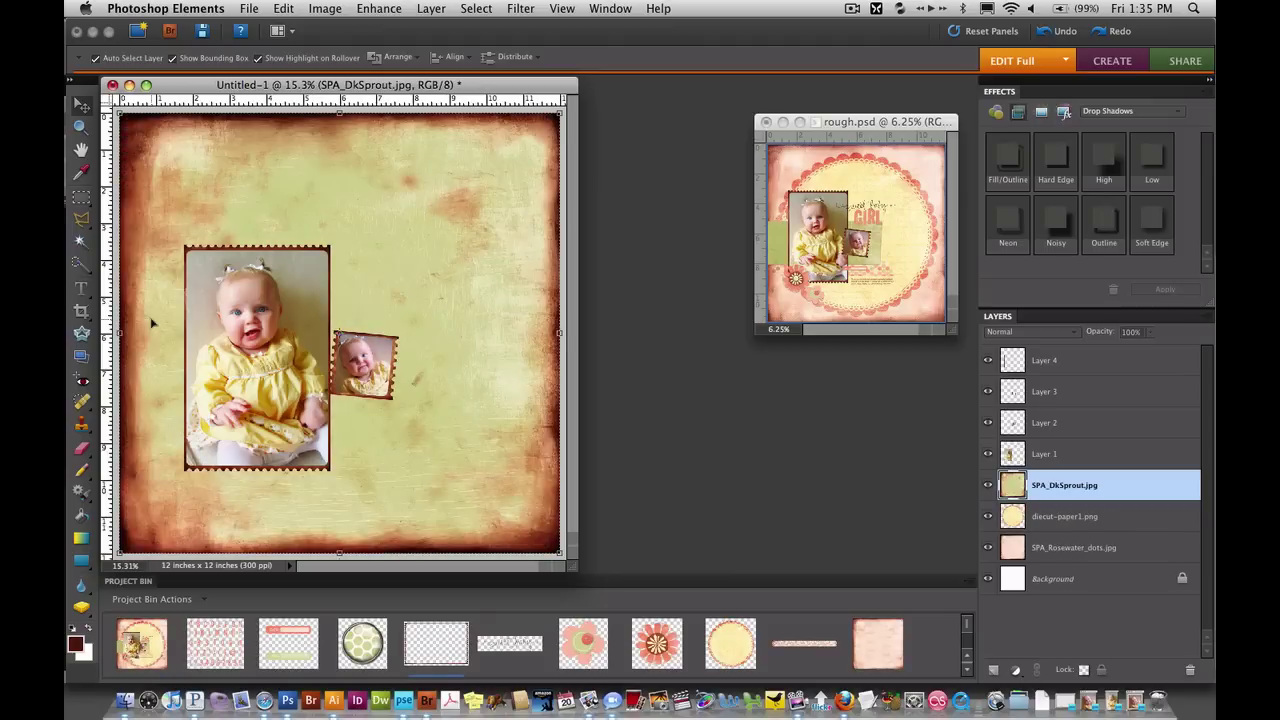
drag(486, 313, 437, 315)
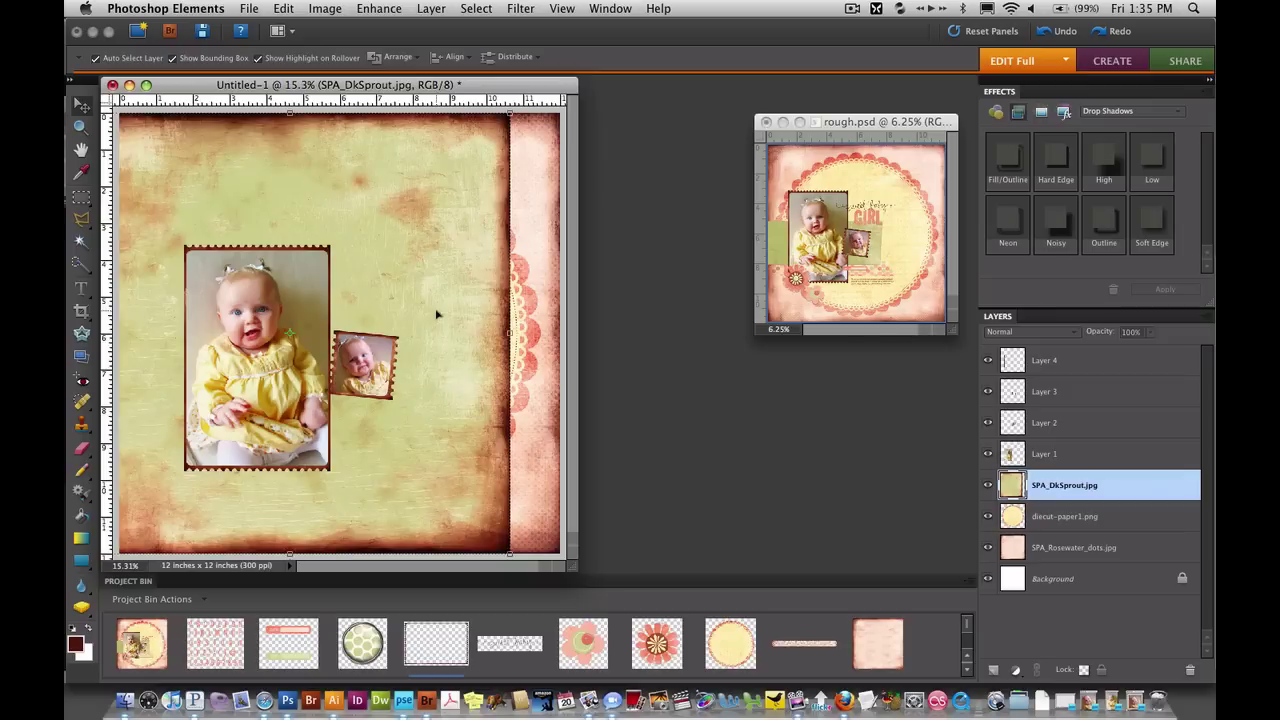
Select a band across the photos, invert it, and delete the green paper outside it.
click(82, 198)
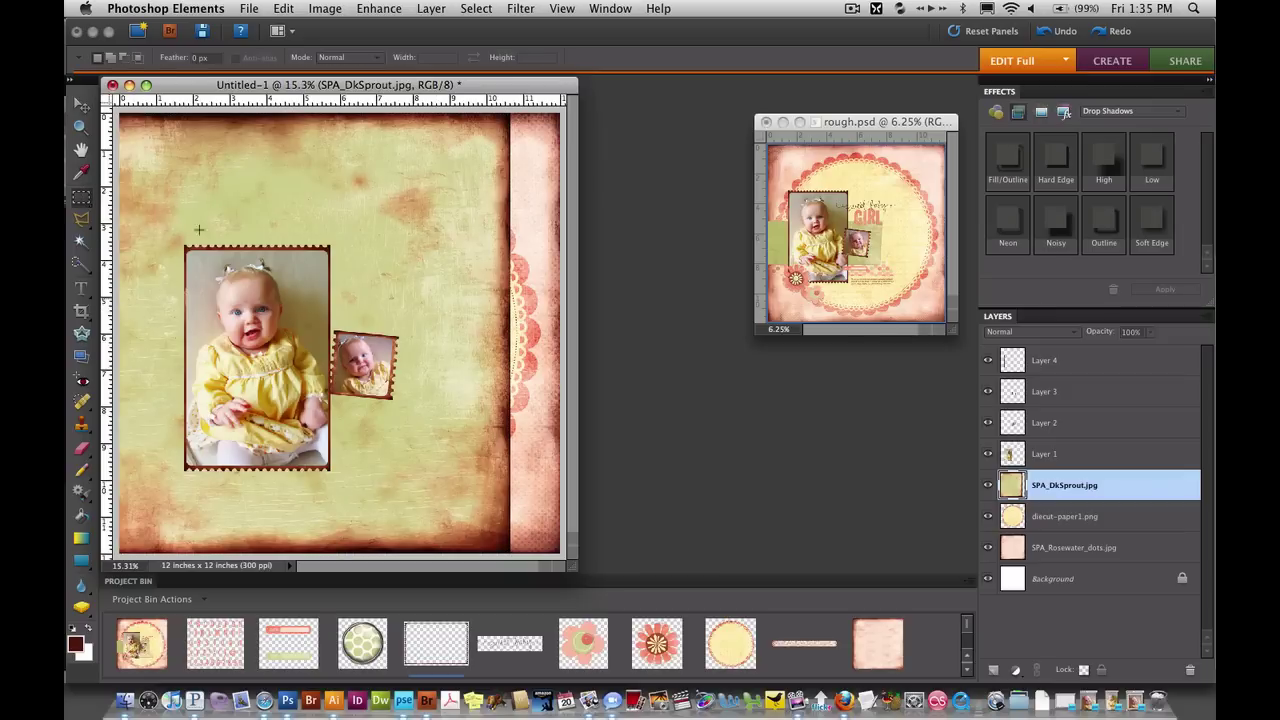
click(84, 220)
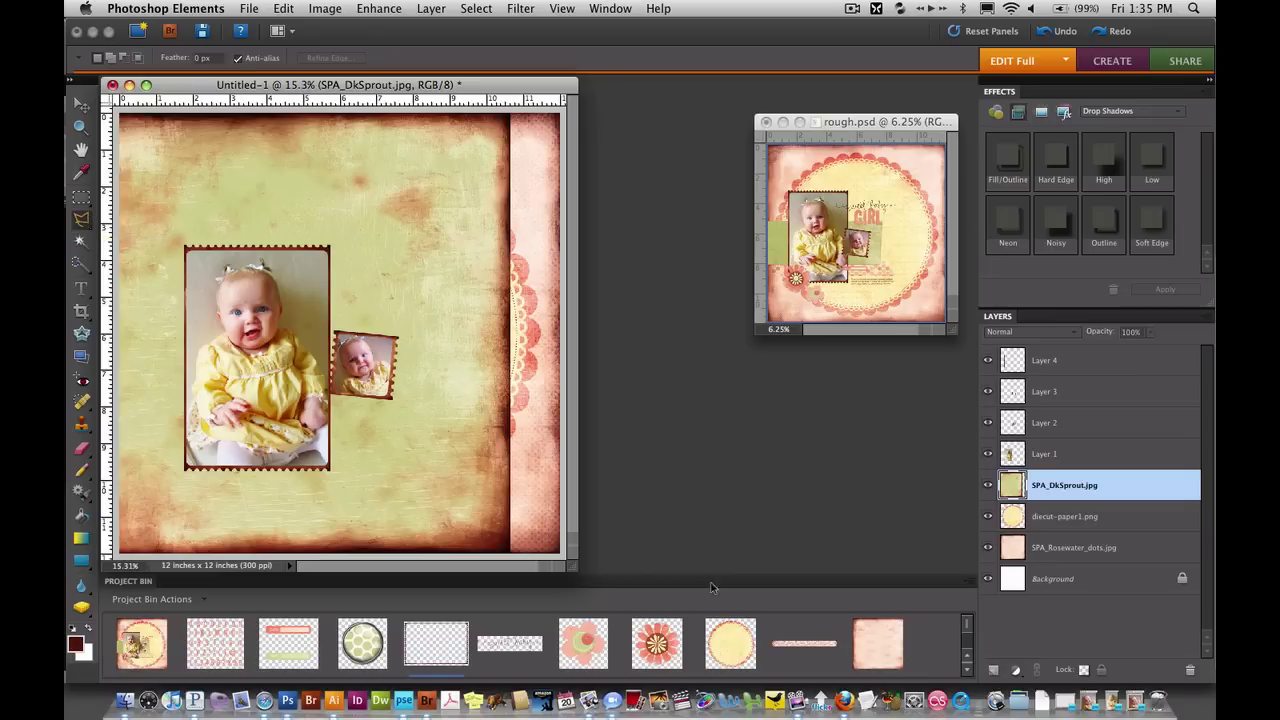
drag(570, 566, 699, 588)
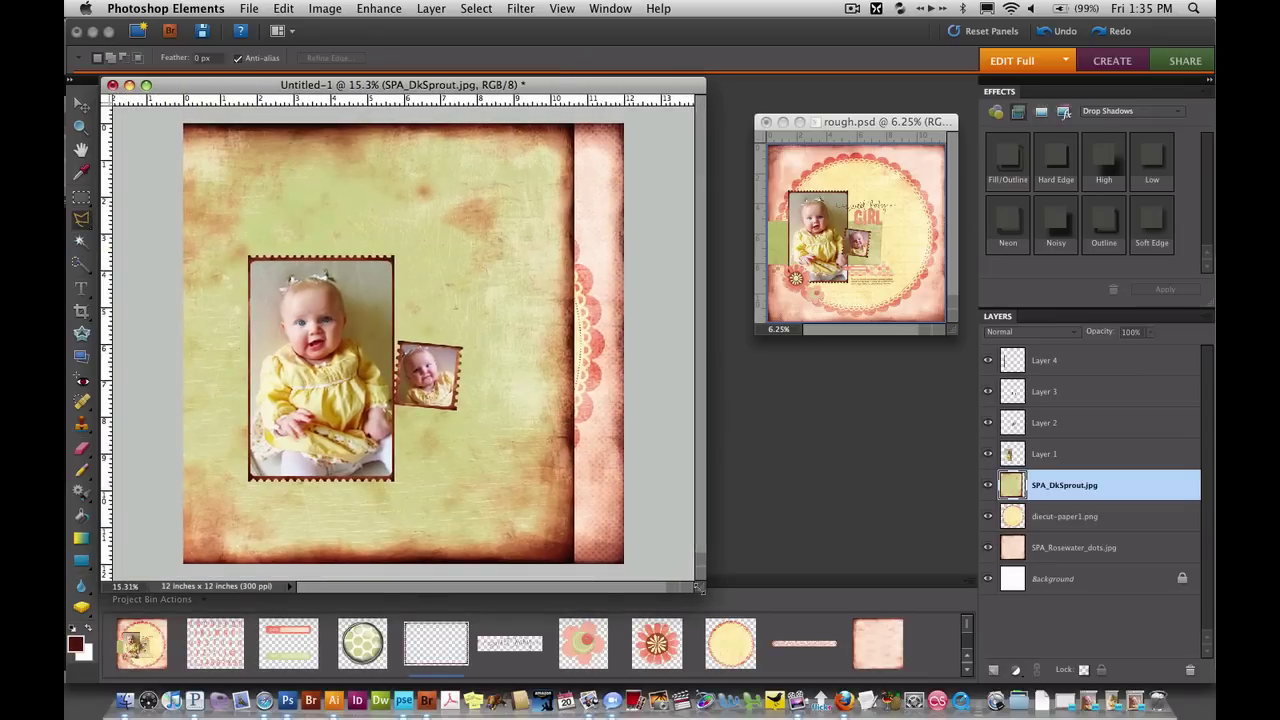
click(82, 199)
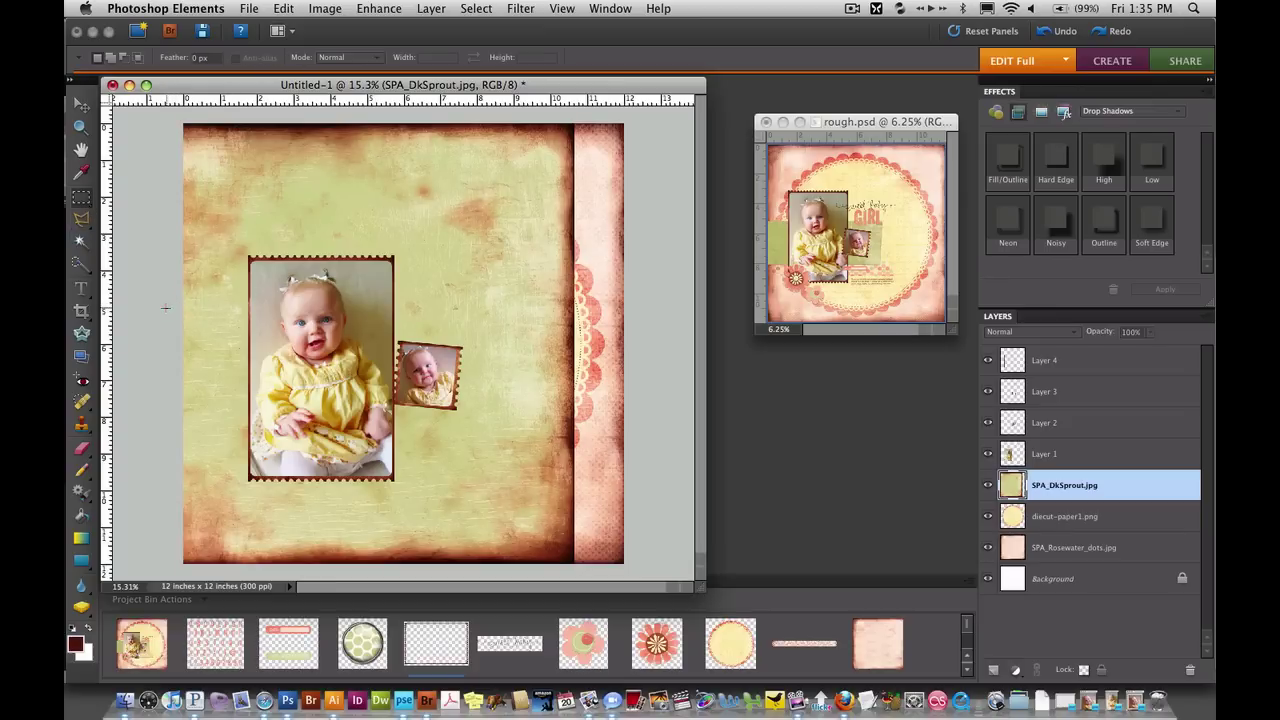
drag(405, 386, 491, 418)
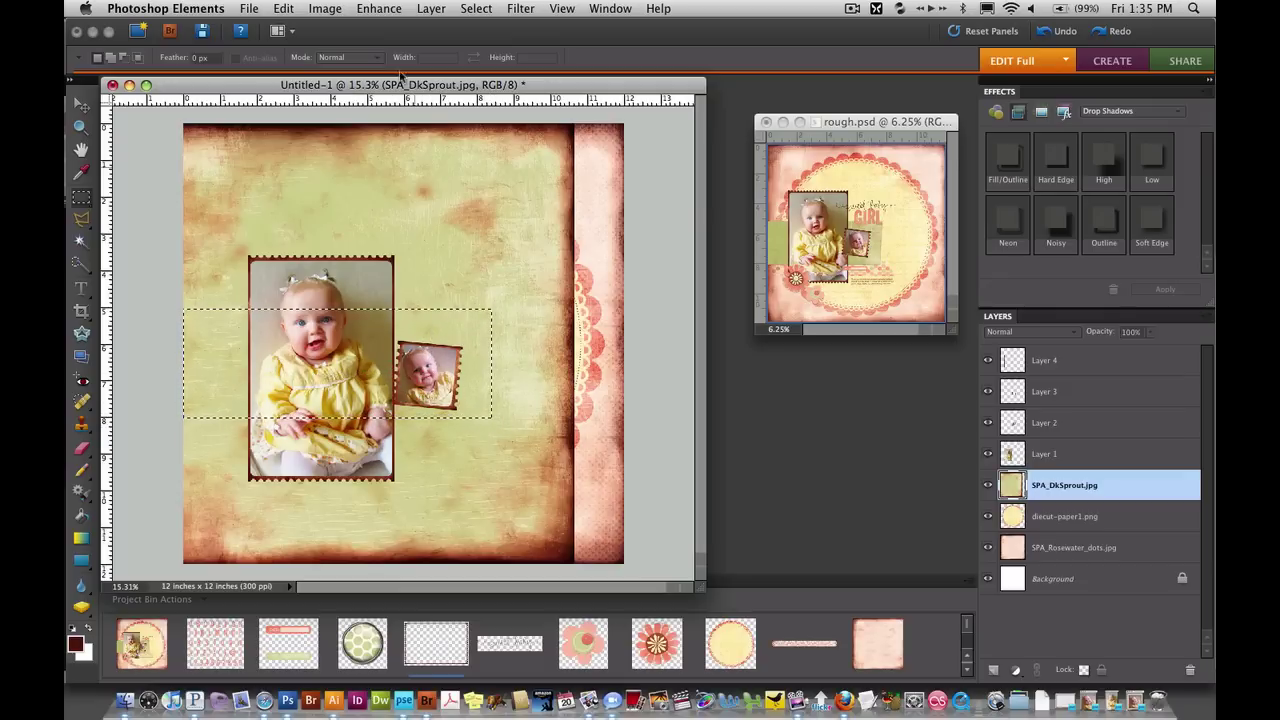
click(476, 8)
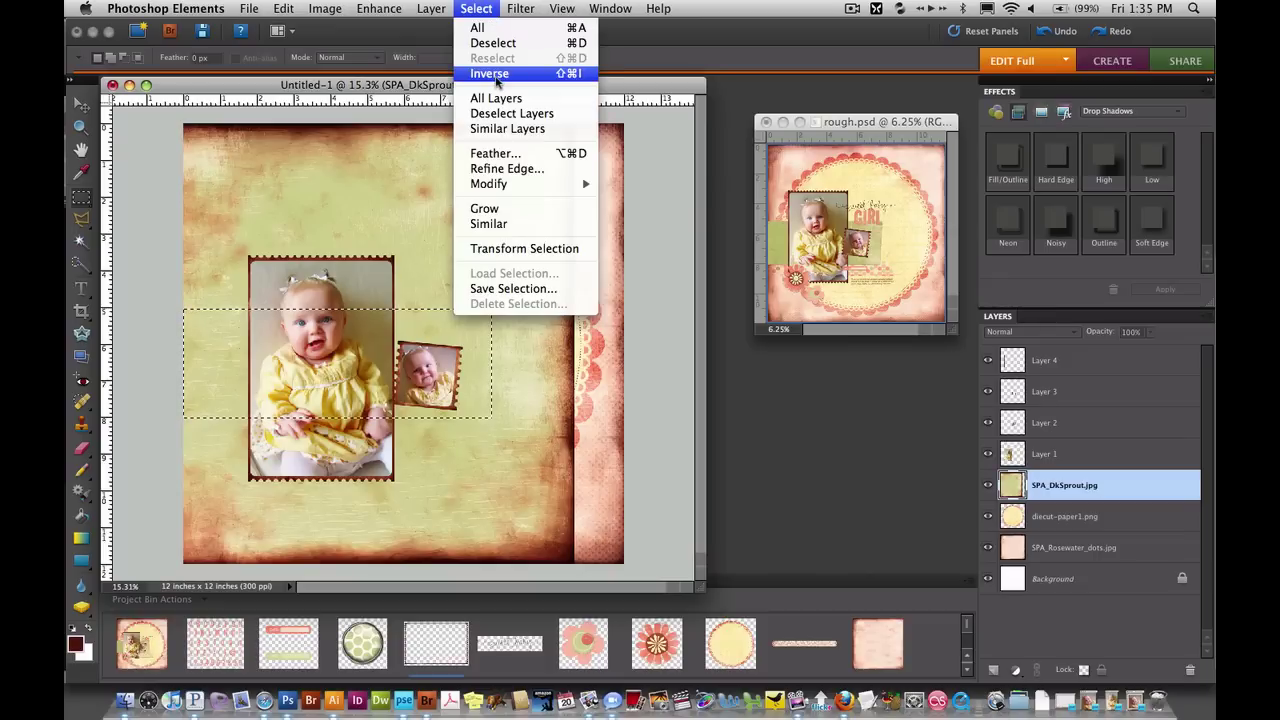
click(490, 73)
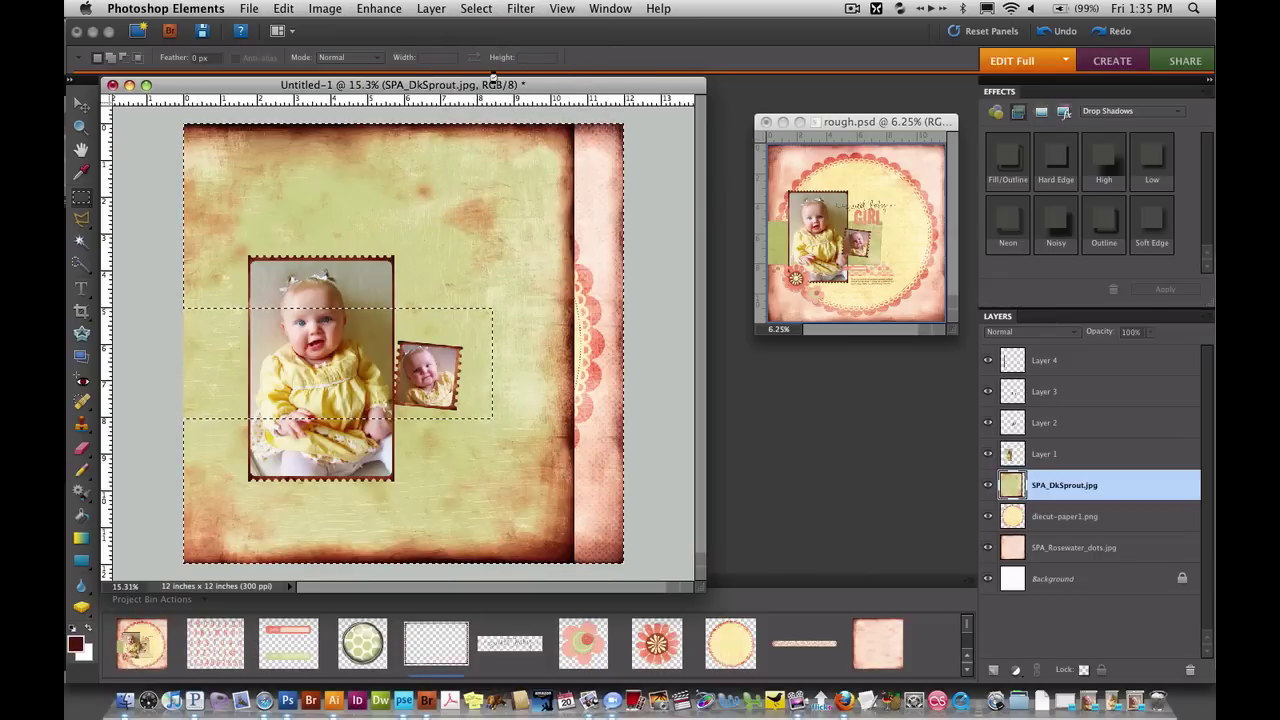
key(Delete)
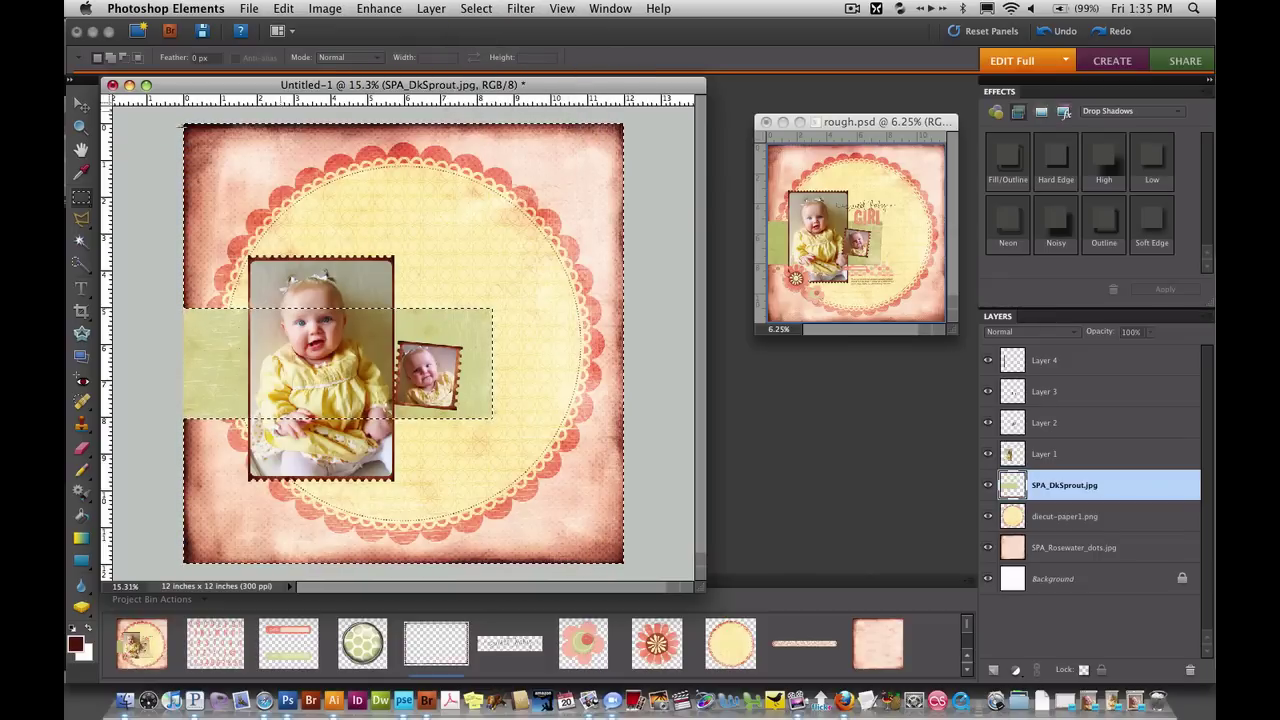
Cut the green strip's right end away at an angle using a polygonal lasso outline.
click(211, 222)
click(82, 222)
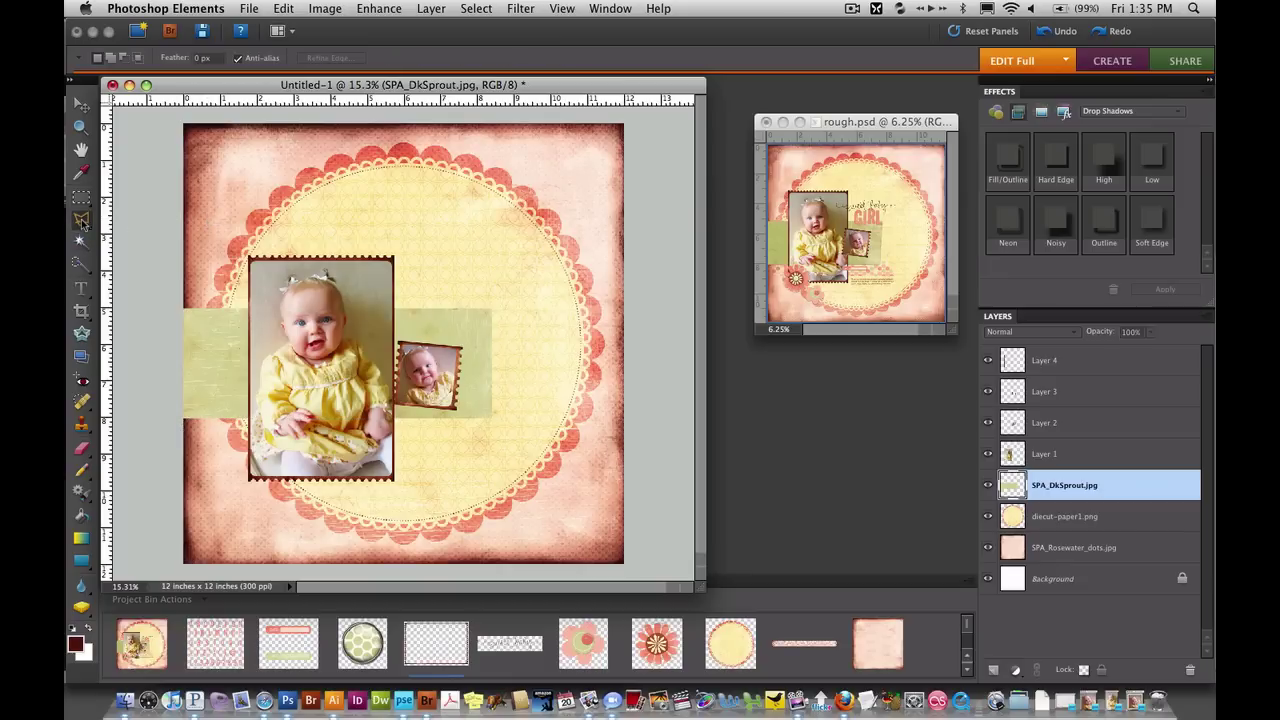
click(471, 300)
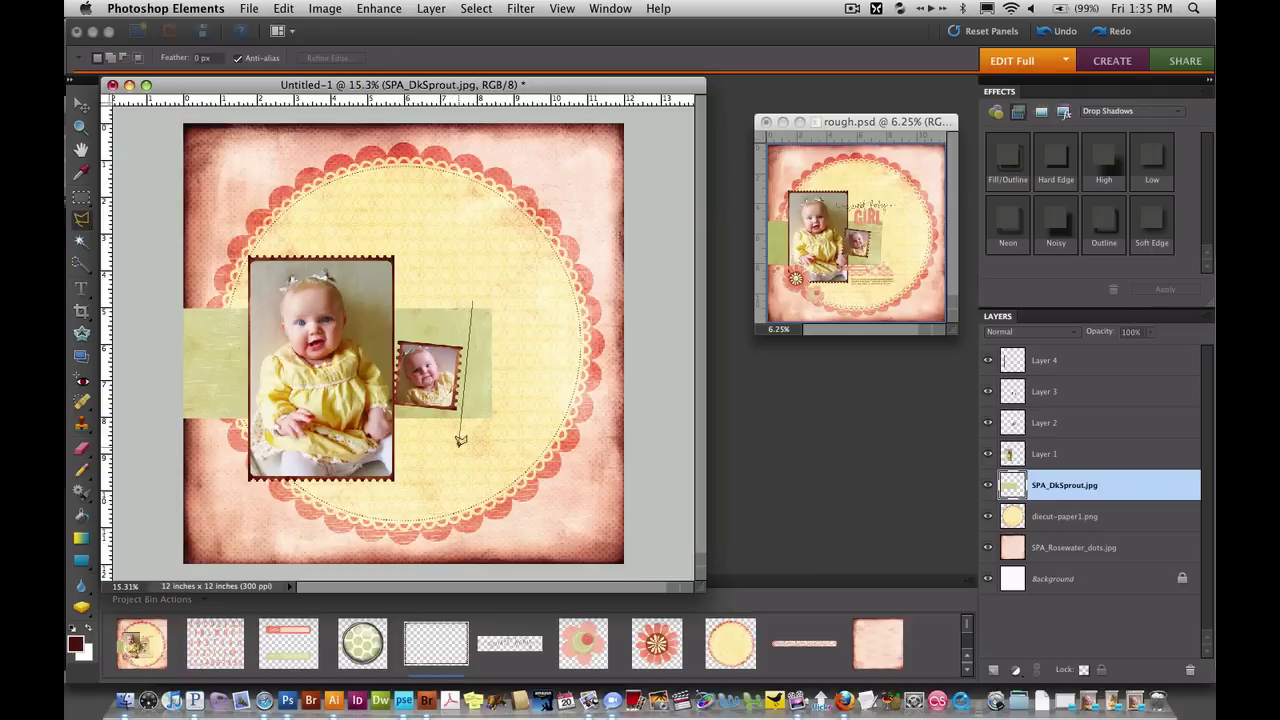
click(459, 445)
click(578, 445)
click(518, 261)
click(490, 280)
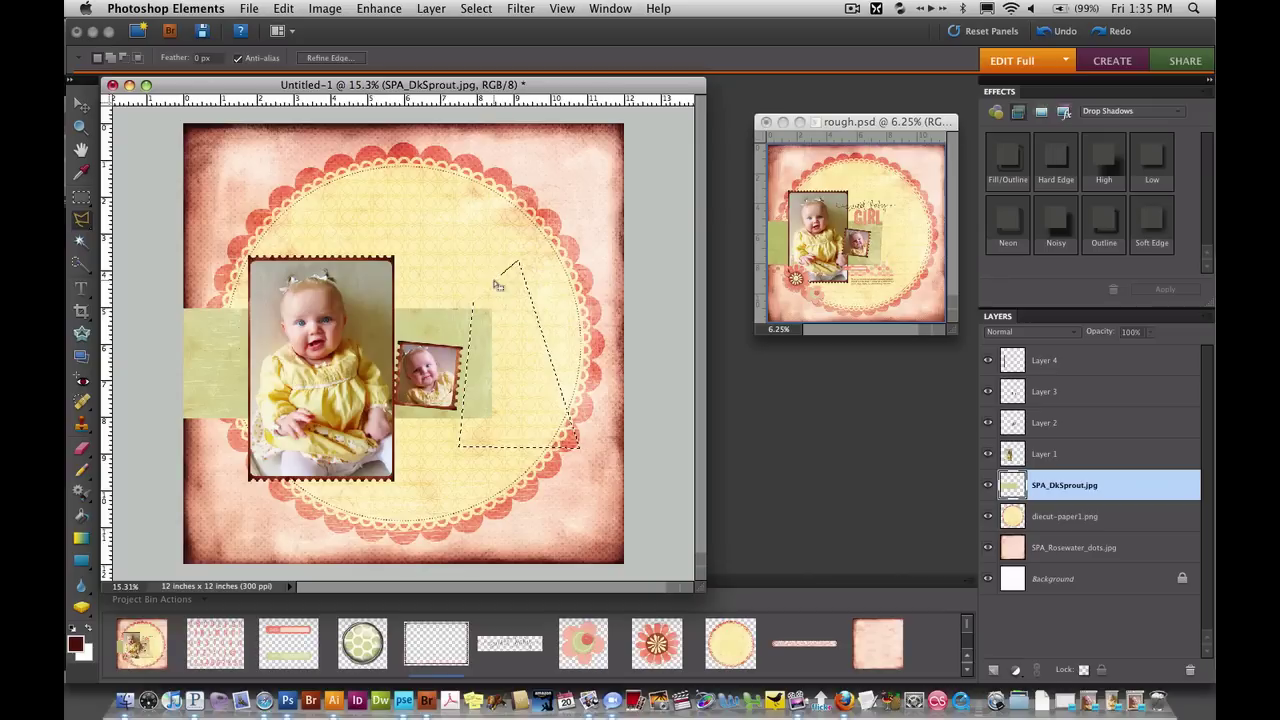
key(m)
click(493, 428)
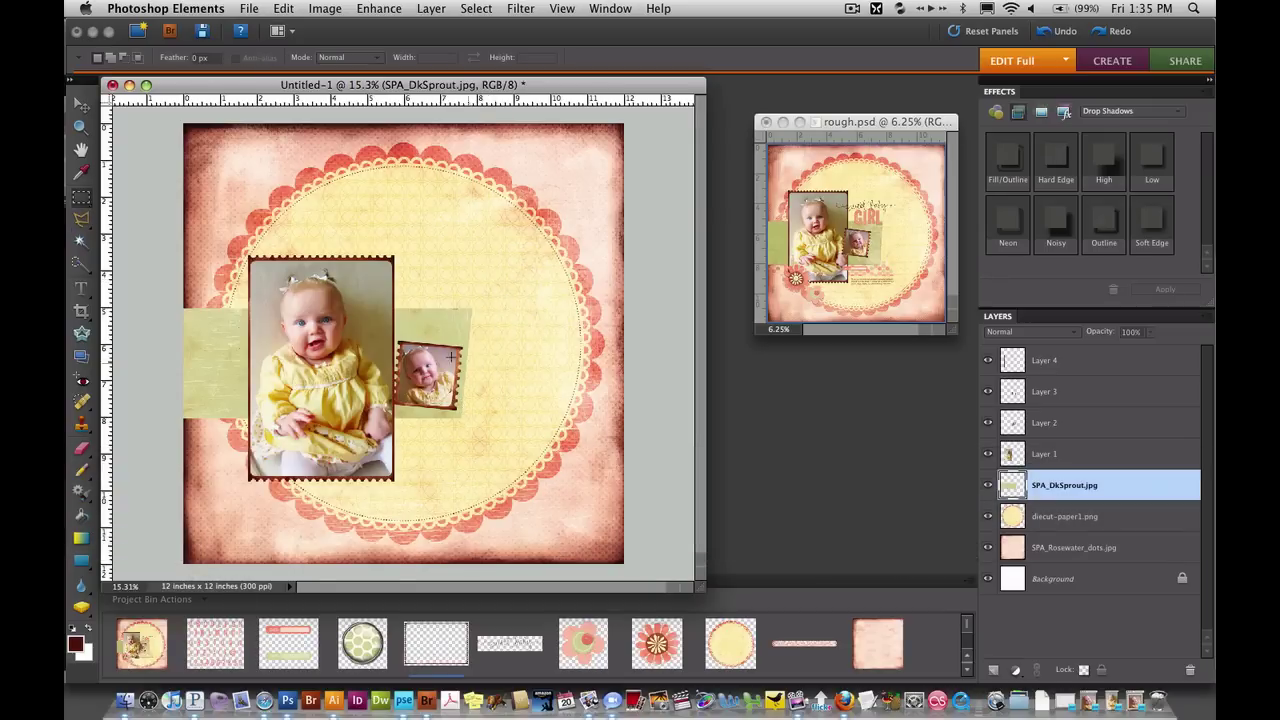
Shift the large photo slightly left and tuck the small photo over its right edge.
key(v)
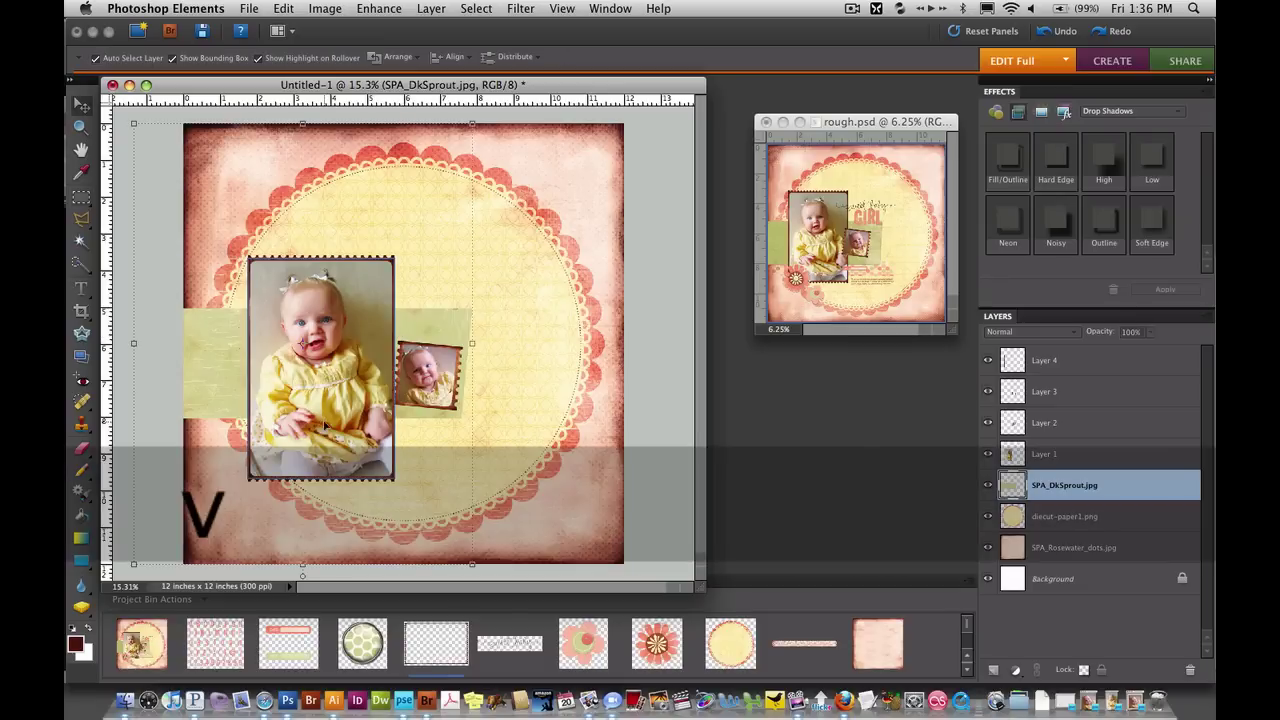
click(345, 428)
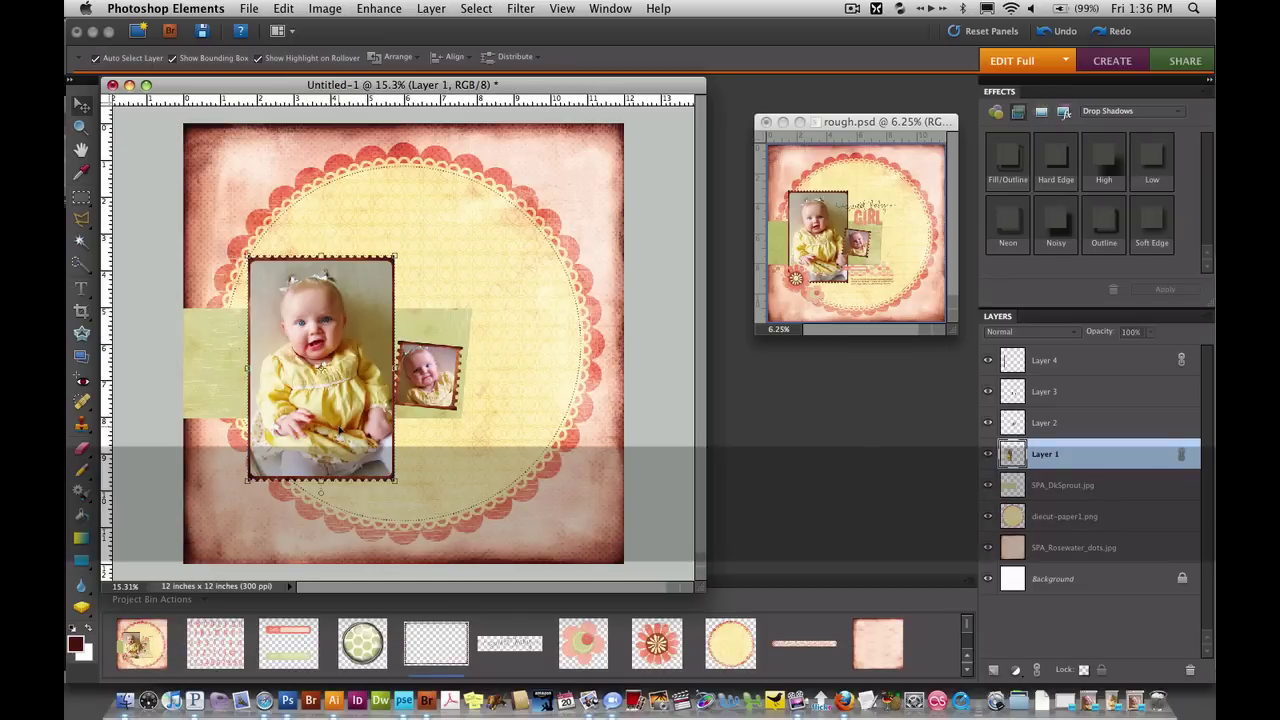
drag(338, 432, 327, 430)
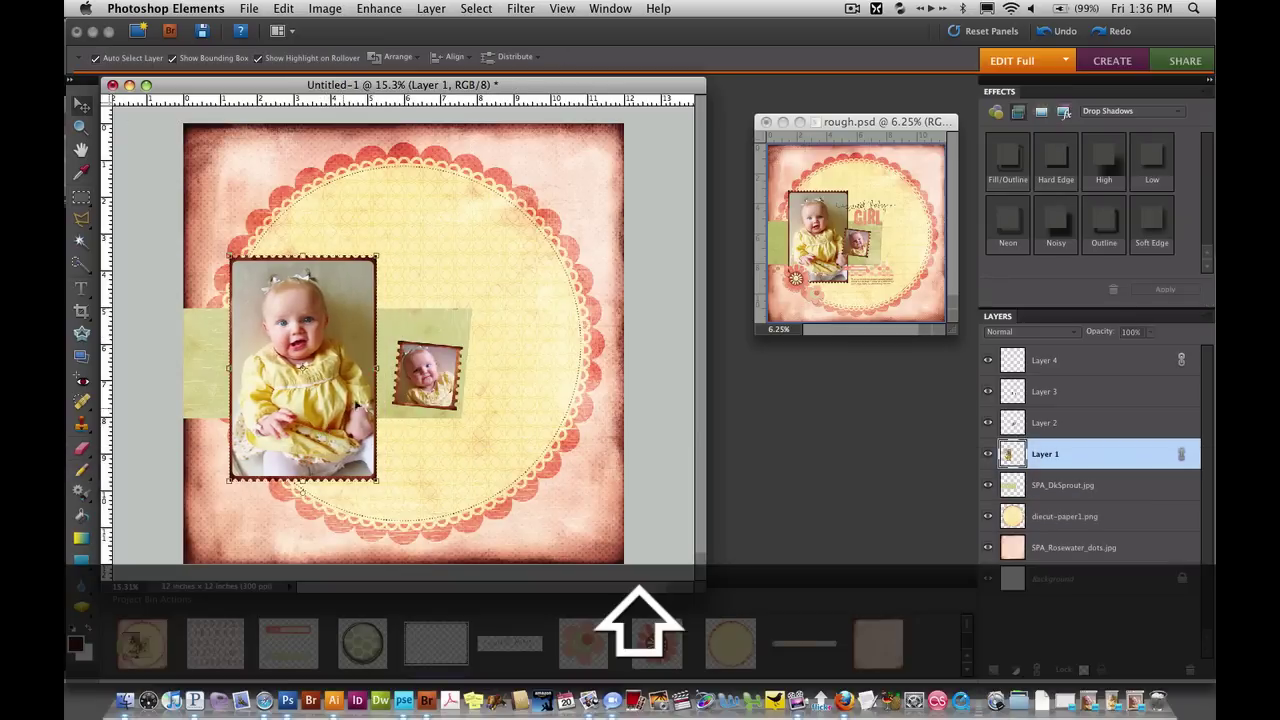
click(432, 384)
drag(432, 384, 401, 393)
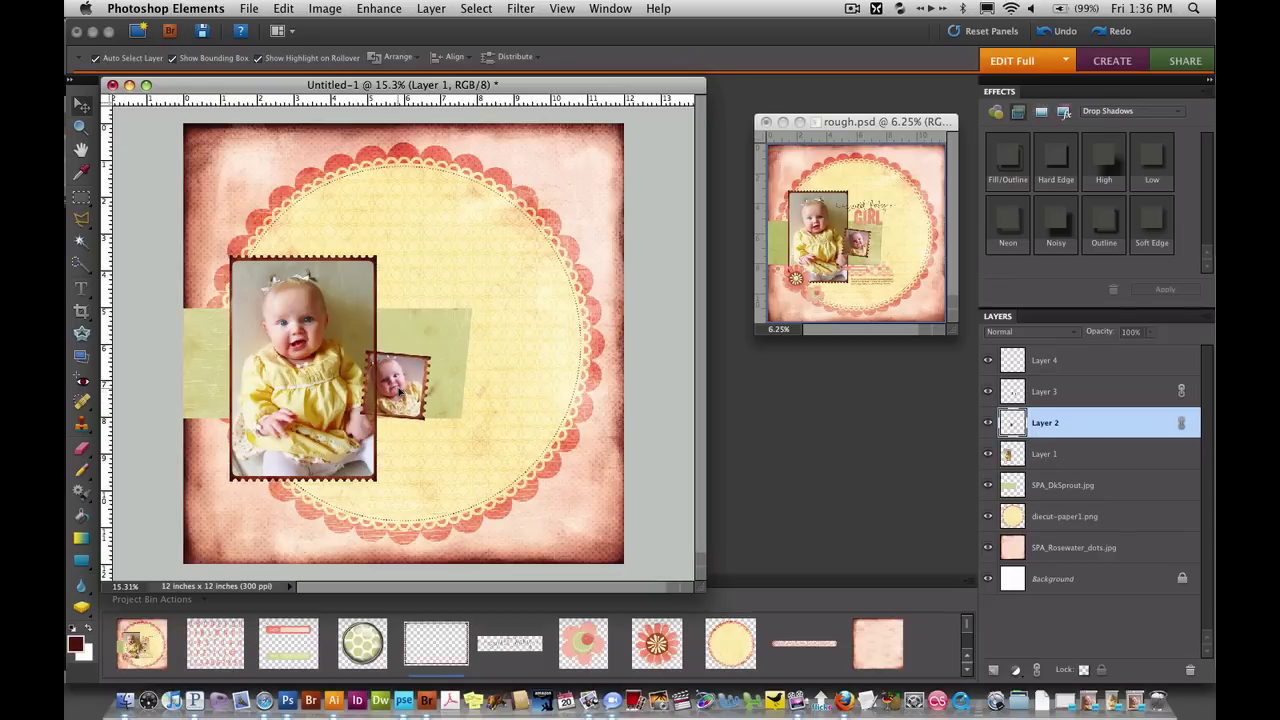
Stack Layers 2 and 3 above Layer 4 in the Layers panel.
click(1070, 398)
super+click(1068, 421)
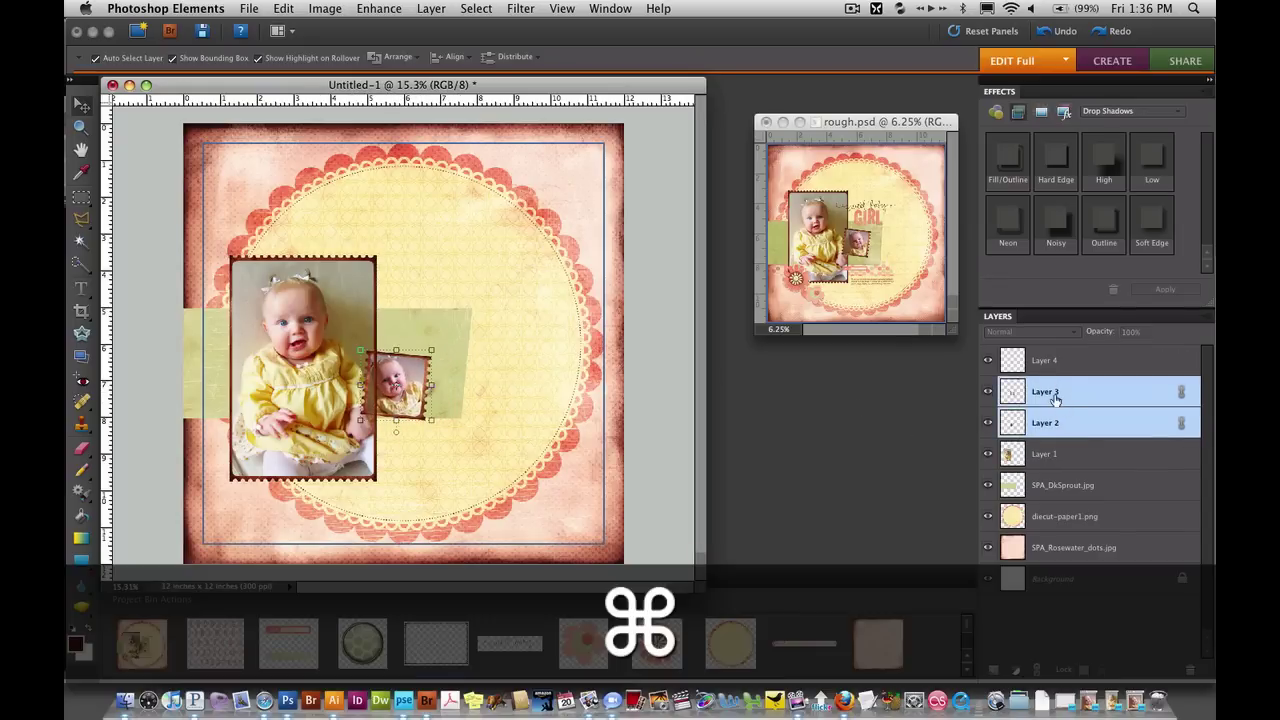
drag(1058, 349, 1058, 350)
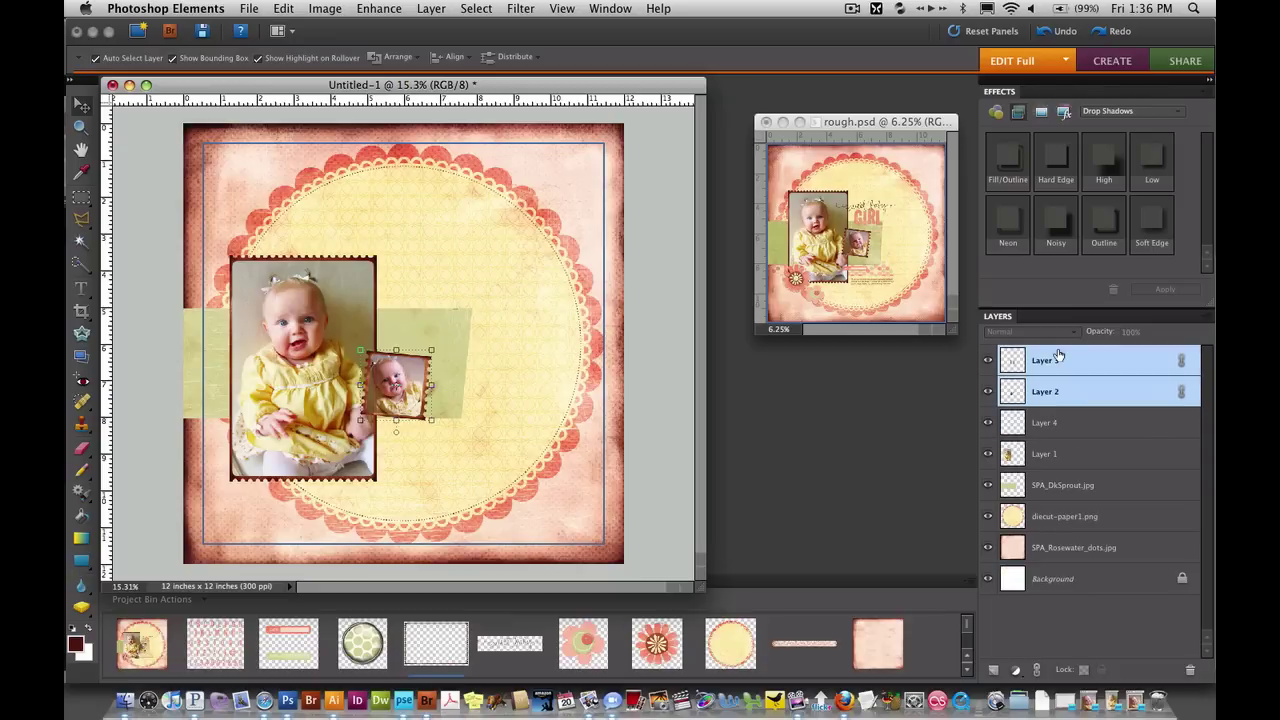
click(466, 503)
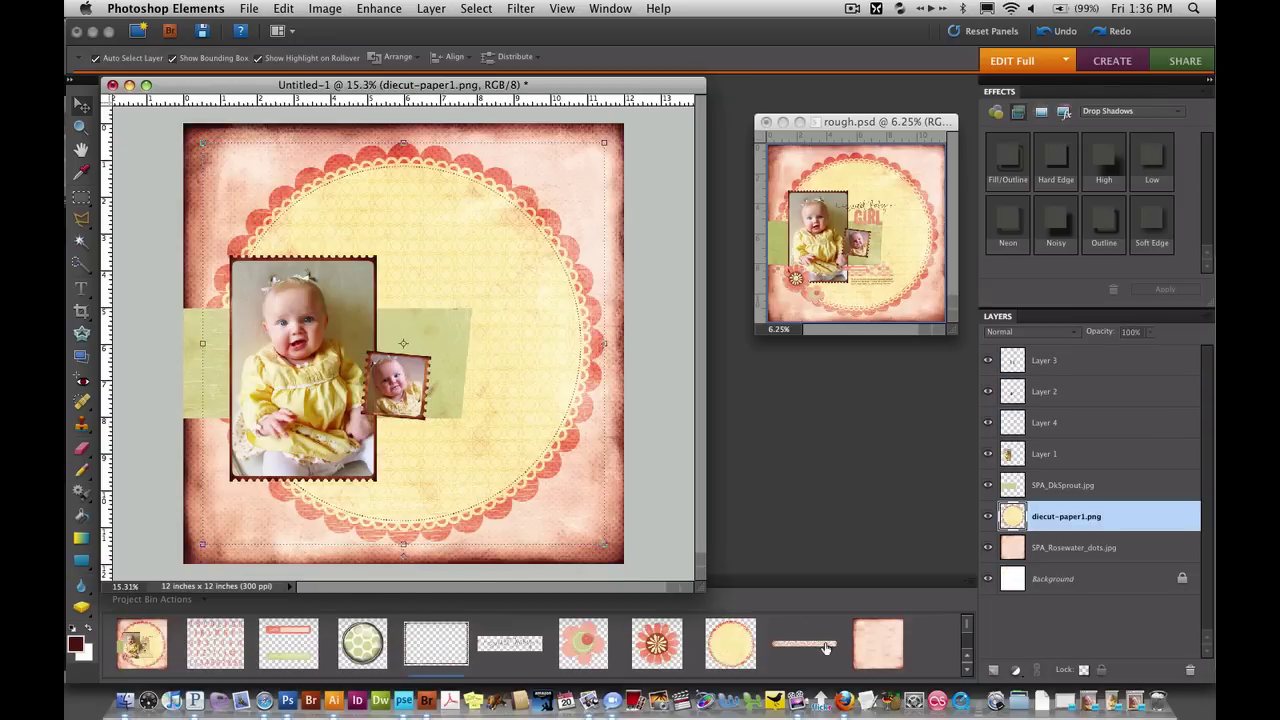
Add the border-dots strip to the page below the small photo, nudged up slightly.
drag(817, 637, 483, 410)
drag(516, 343, 518, 442)
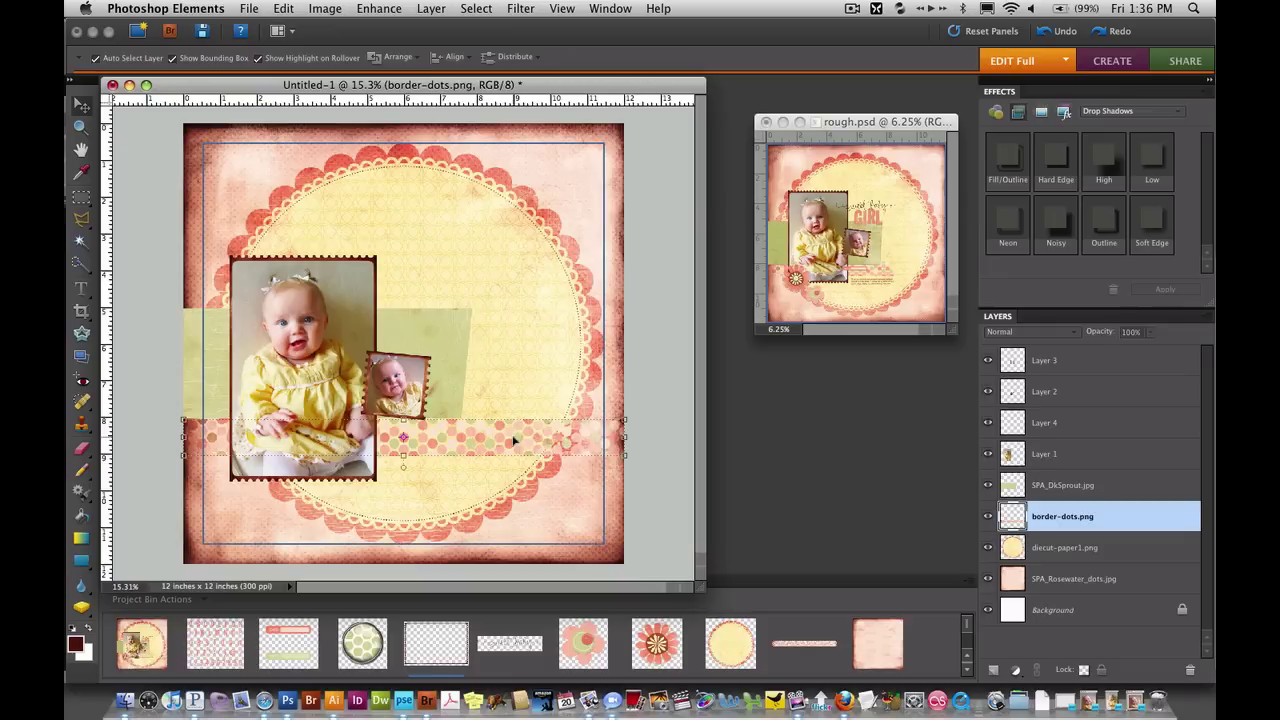
key(Up)
key(Up)
key(Up)
key(Up)
key(Up)
key(Up)
key(Up)
key(Up)
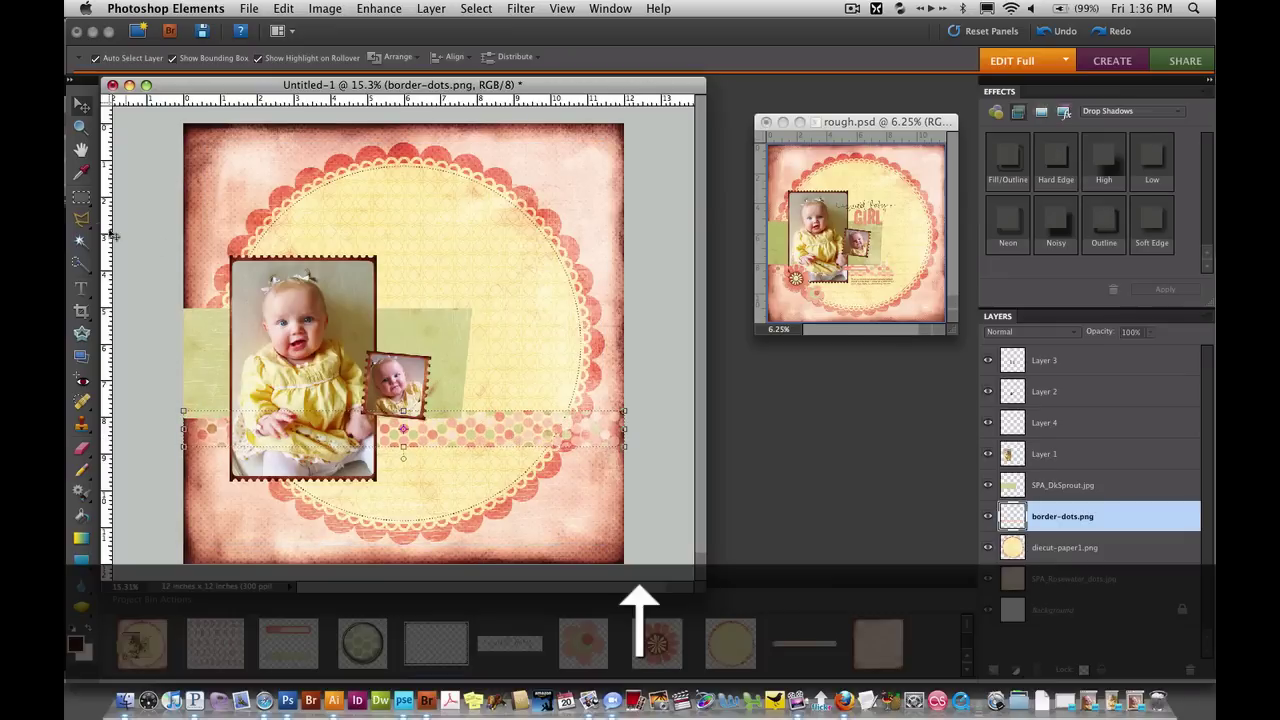
Delete the dotted strip's right-hand end with an angled polygonal lasso selection.
click(82, 222)
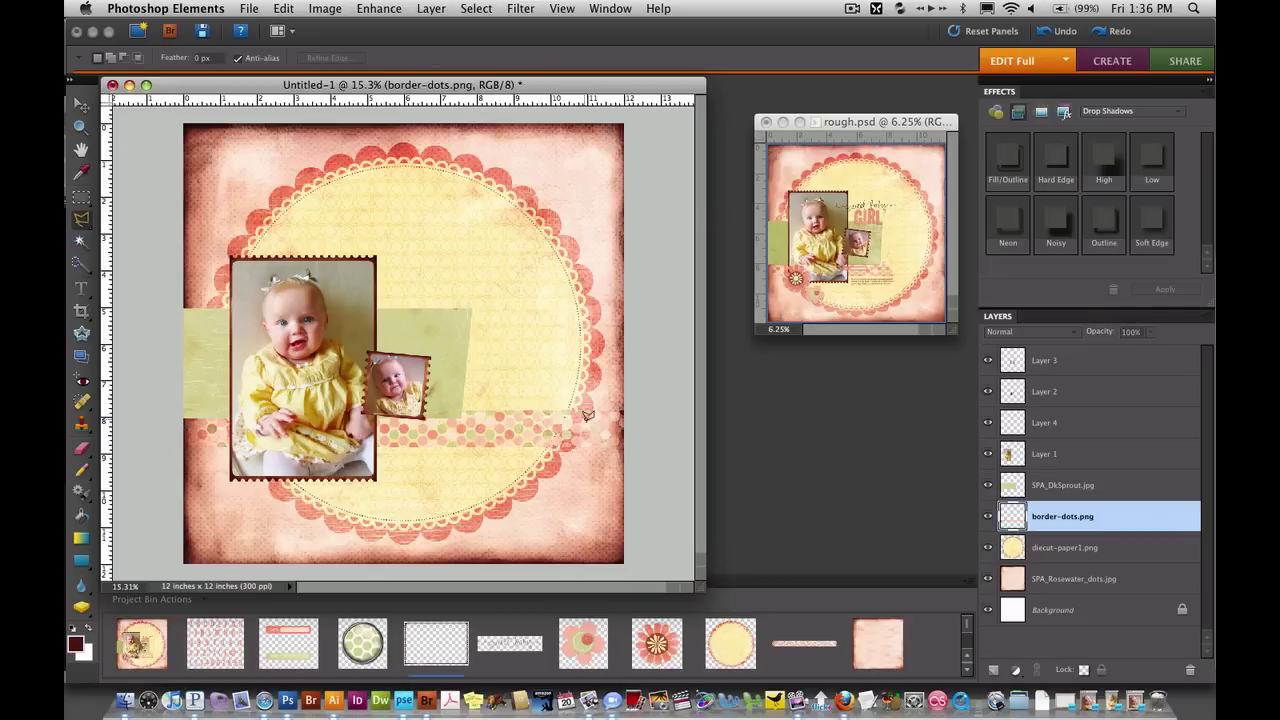
click(478, 404)
click(498, 468)
click(668, 468)
click(667, 377)
double_click(503, 389)
key(Delete)
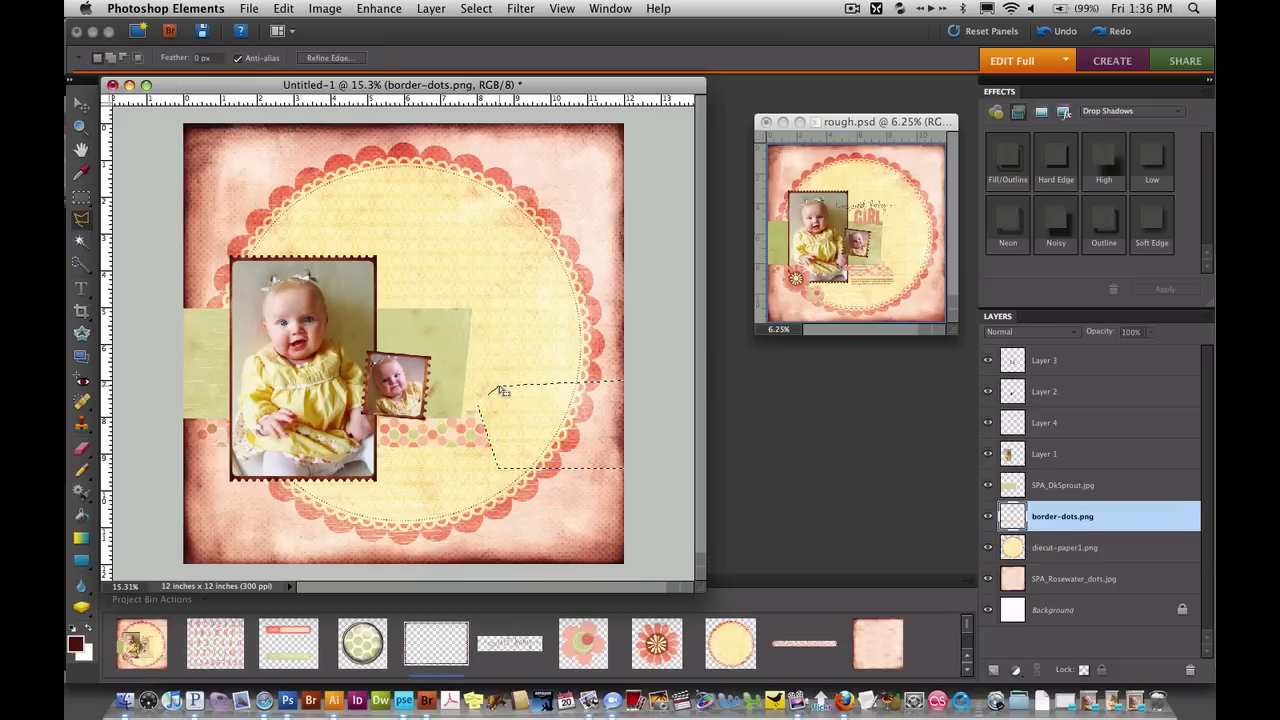
key(m)
click(501, 376)
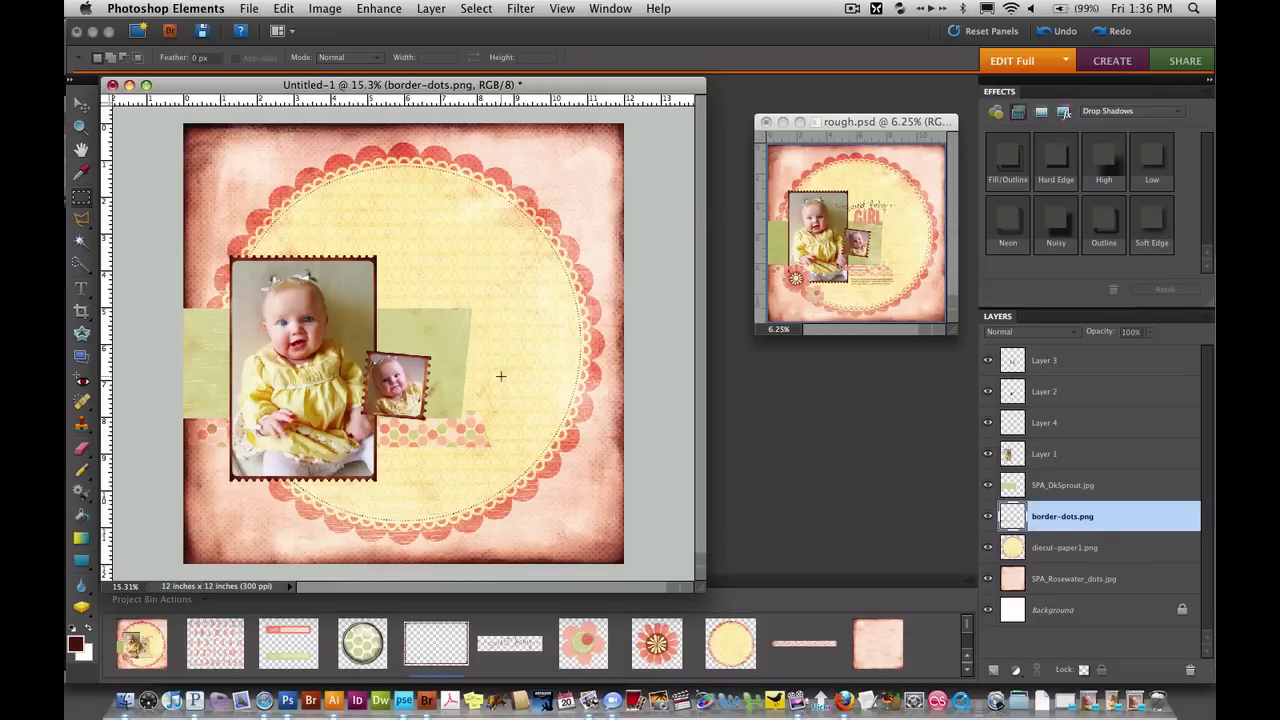
Add flower-big at the large photo's lower-left corner, scaled to about 75.6%.
drag(645, 643, 377, 342)
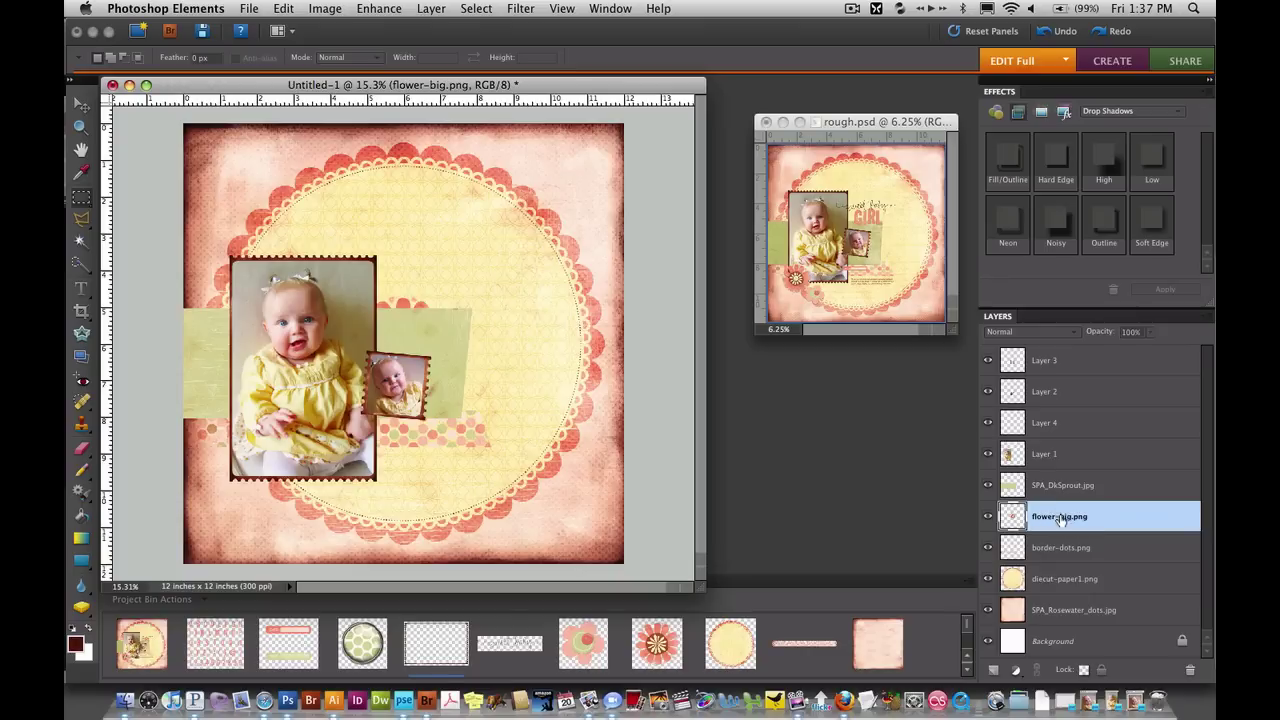
drag(1062, 514, 1060, 362)
key(v)
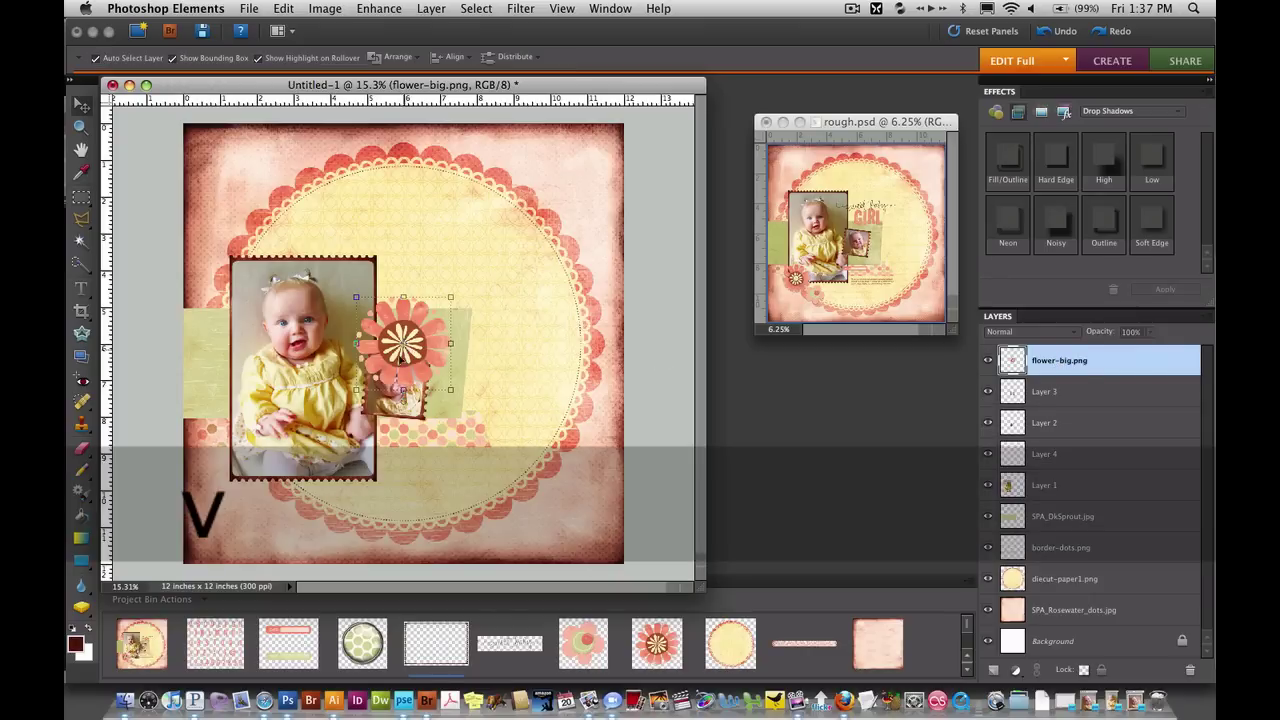
drag(400, 363, 254, 520)
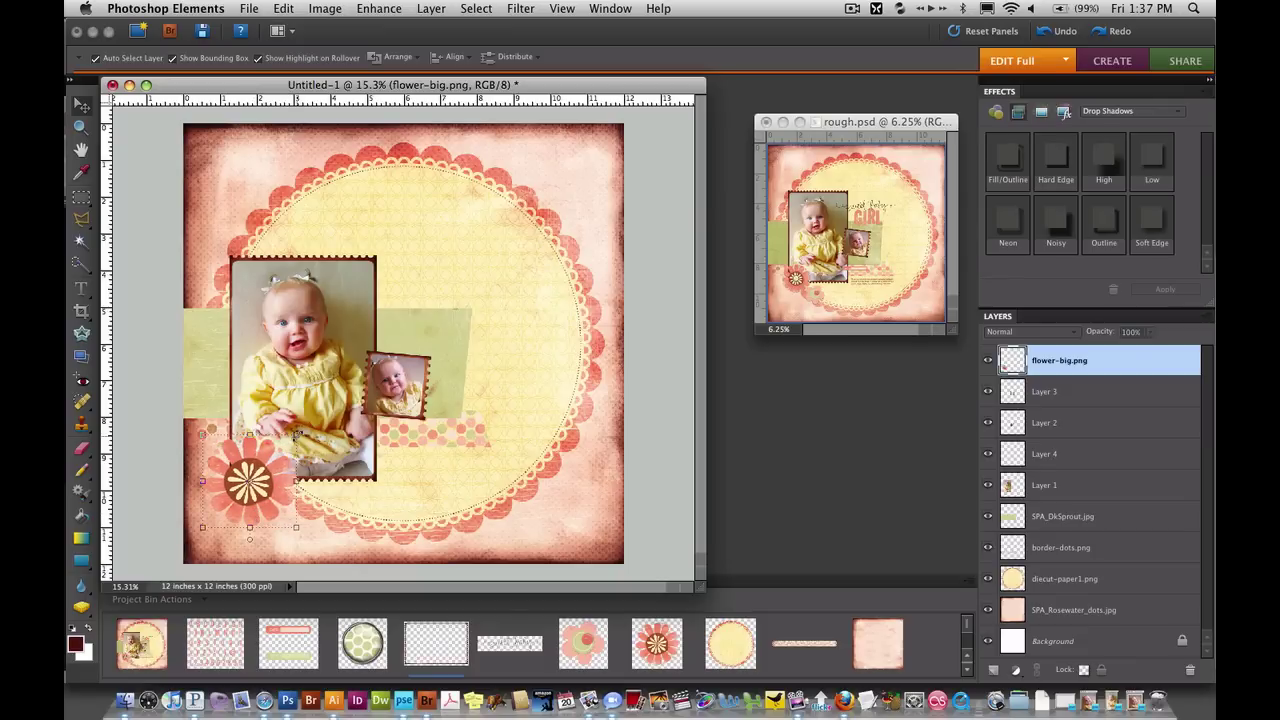
drag(297, 434, 282, 451)
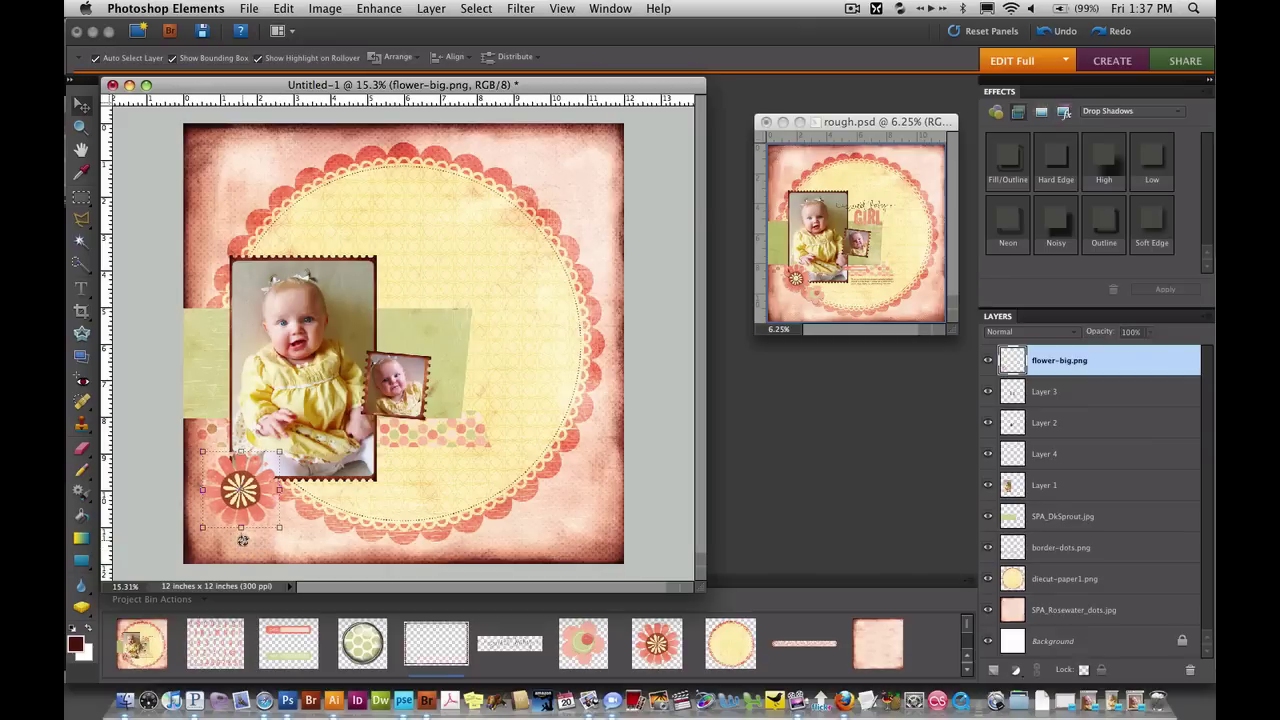
click(243, 541)
Add flower-medium beside the big flower, scaled to about 81.8%.
drag(585, 645, 395, 450)
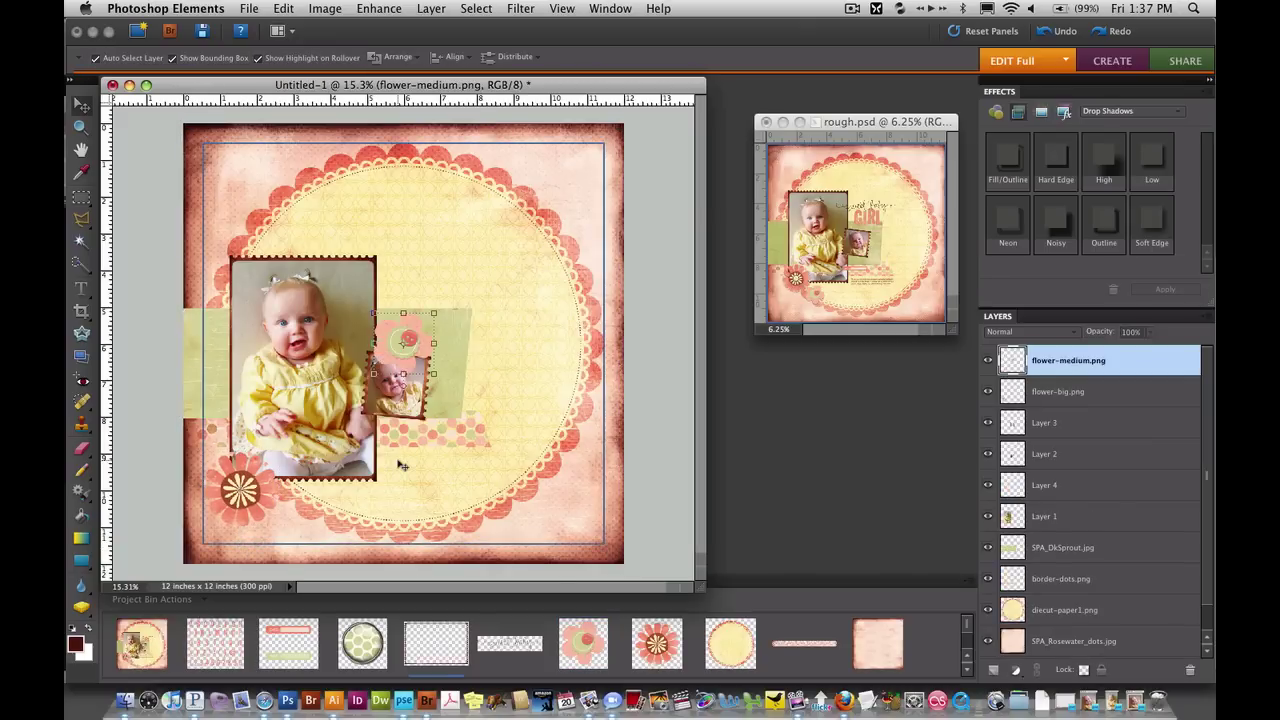
drag(404, 358, 317, 533)
drag(346, 490, 334, 502)
click(298, 553)
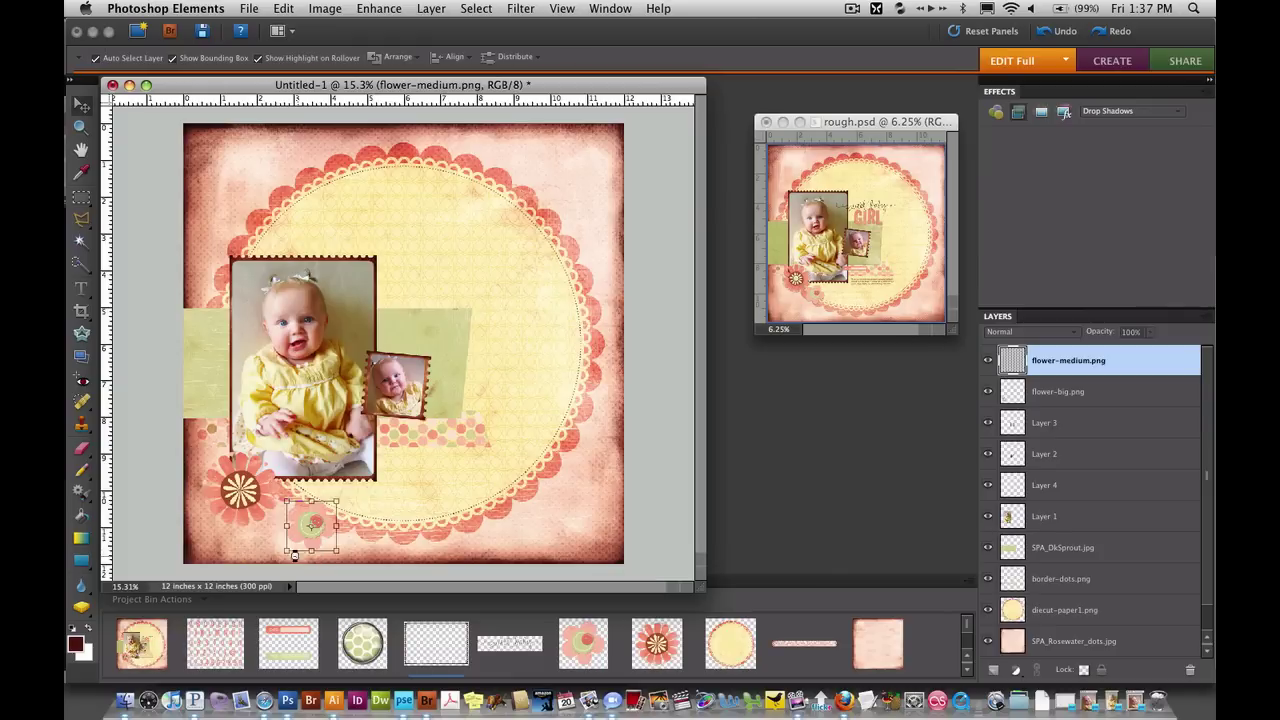
drag(311, 525, 298, 517)
drag(300, 512, 302, 513)
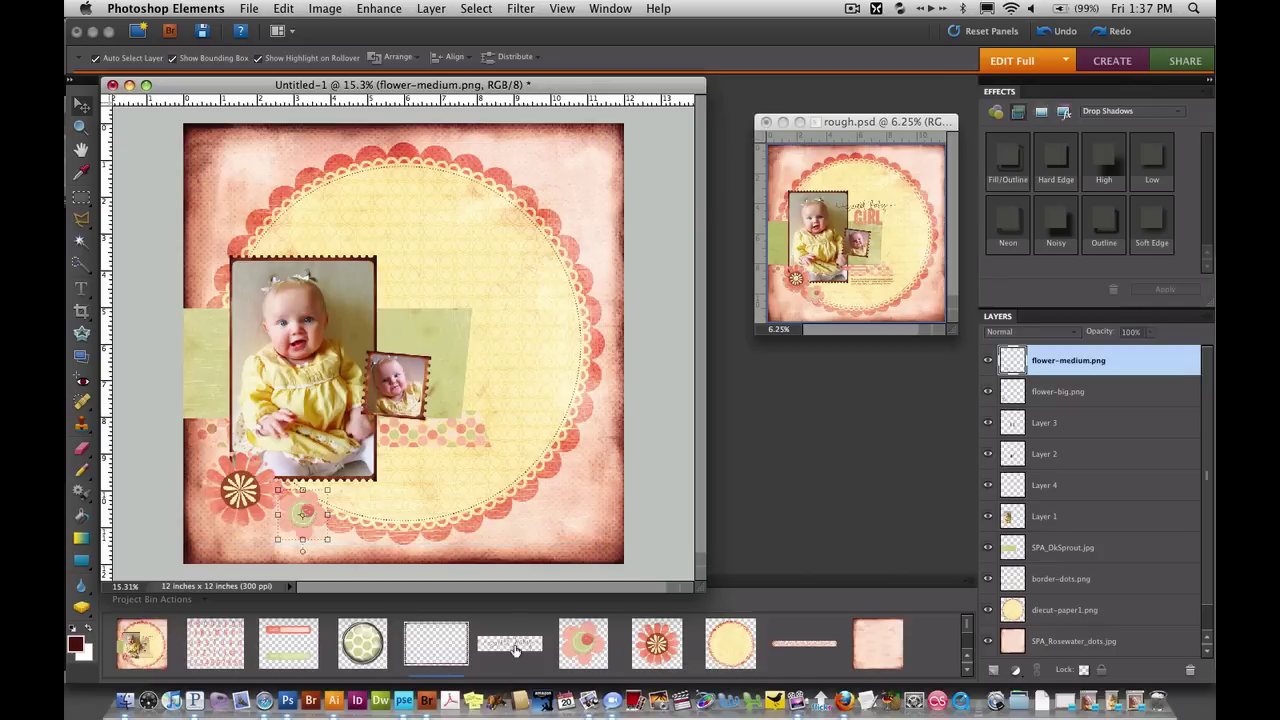
Place handwriting-sweetbaby.png beside the large photo's top, undoing an accidental strip move.
drag(516, 650, 474, 353)
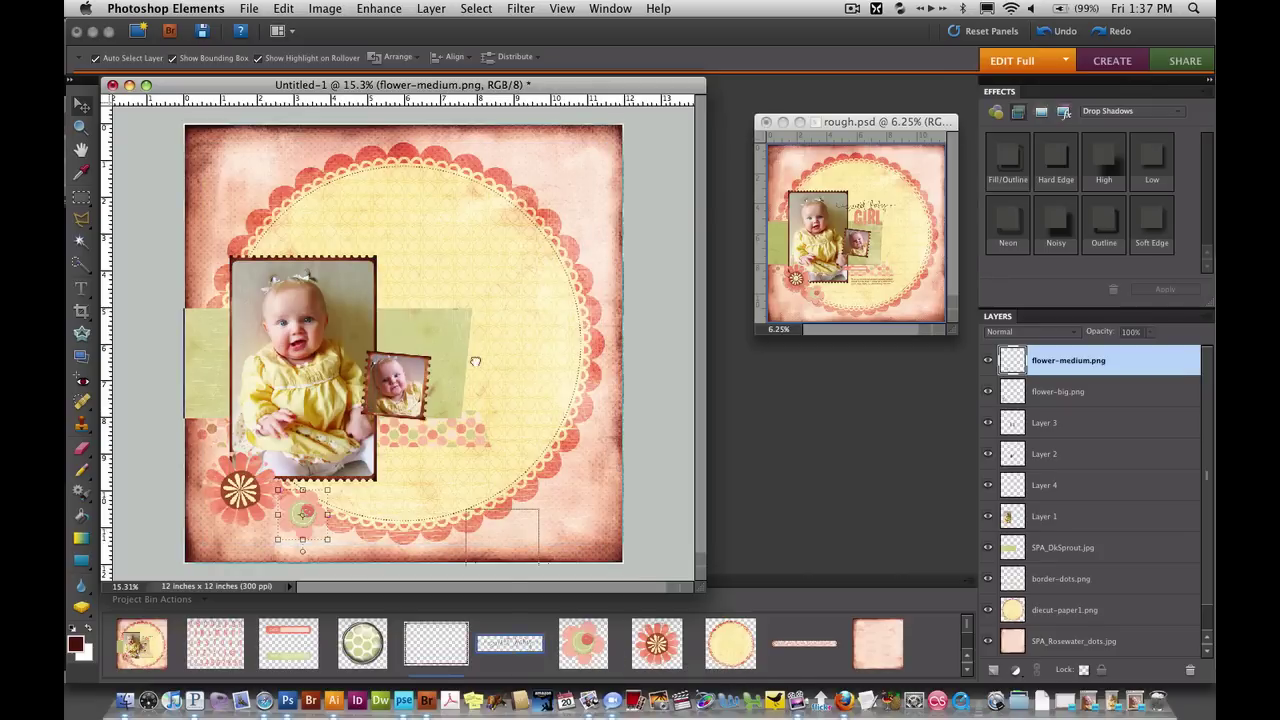
drag(432, 303, 426, 273)
click(420, 344)
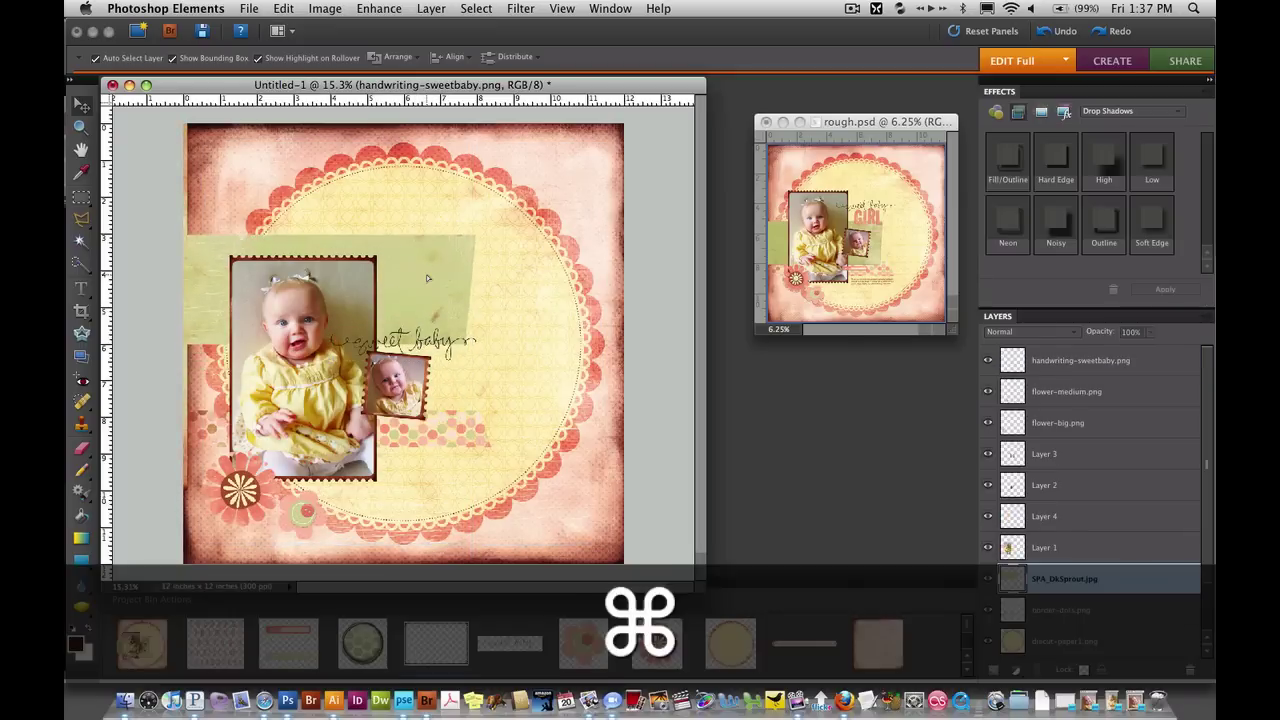
key(super+z)
key(super+z)
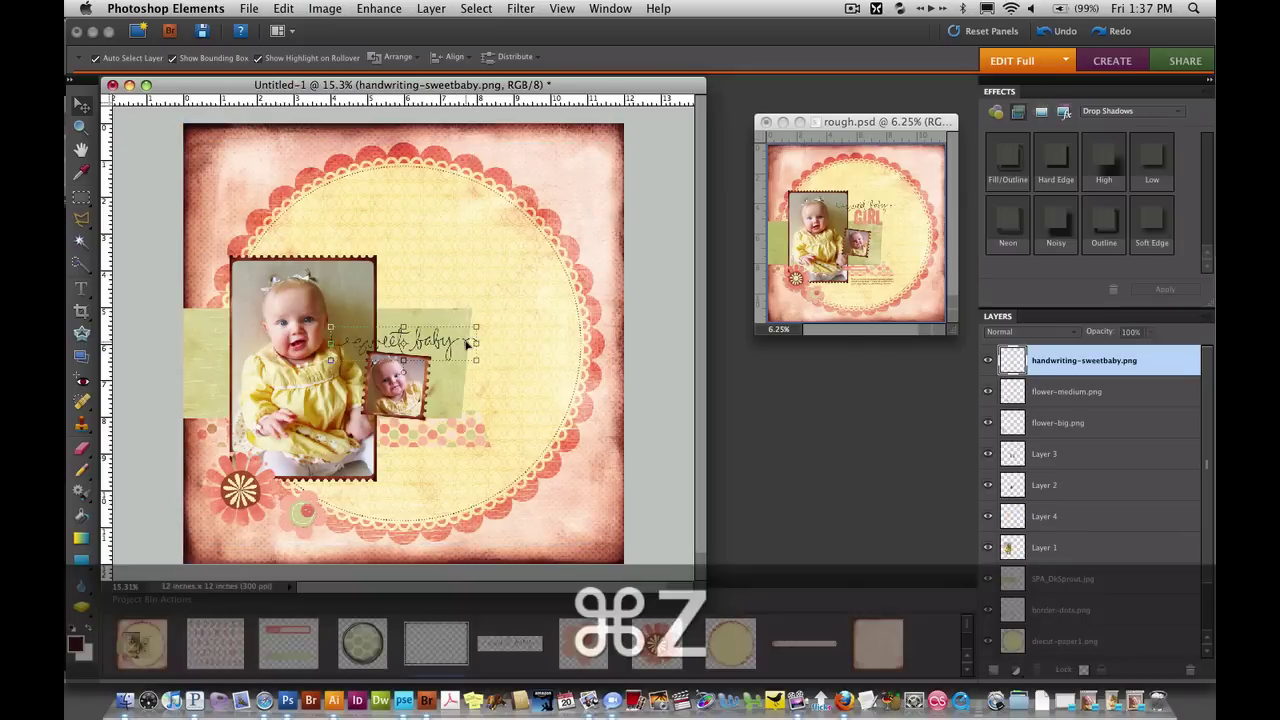
drag(467, 343, 493, 279)
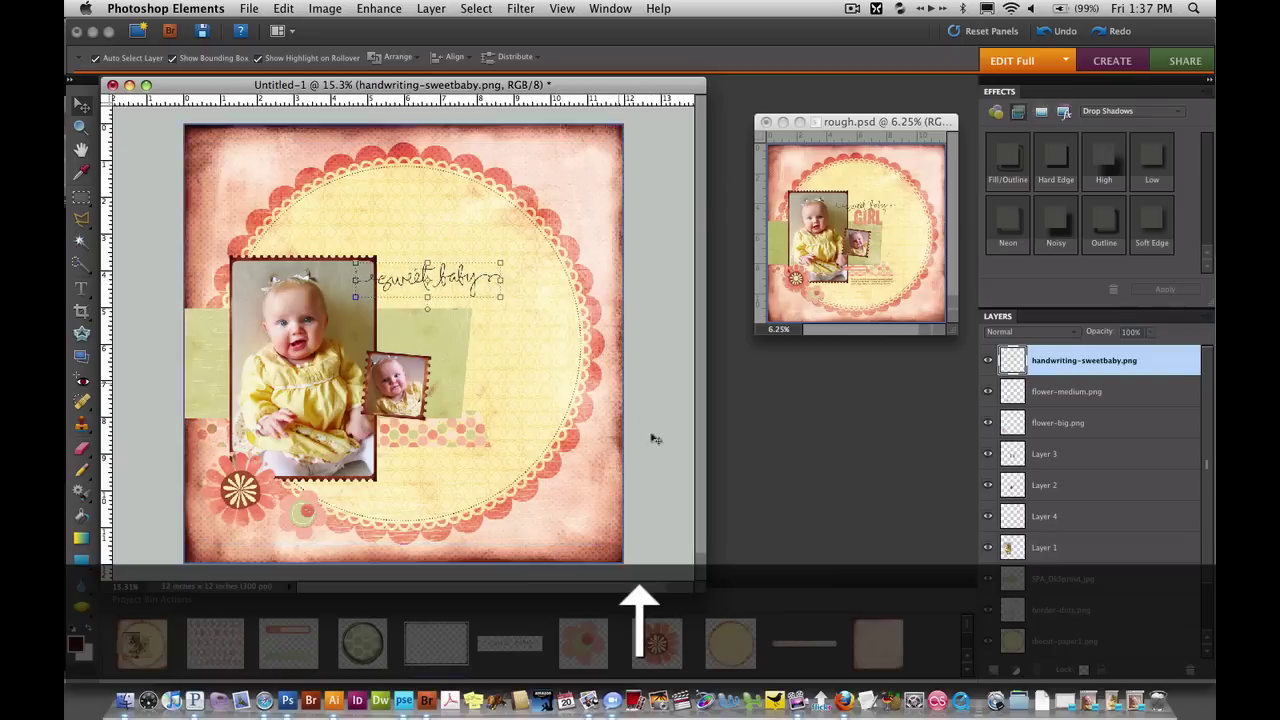
click(661, 489)
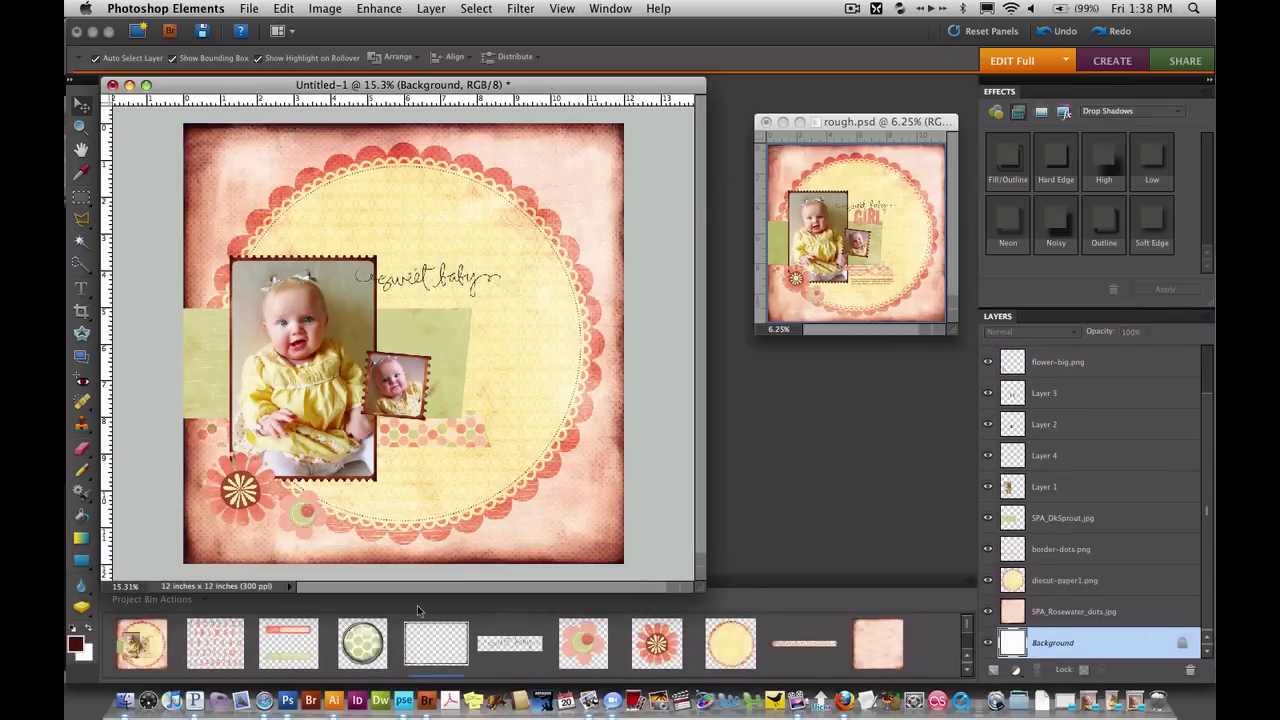
Open alphas-pink.png and paste its letter G into the layout as Layer 5.
double_click(216, 645)
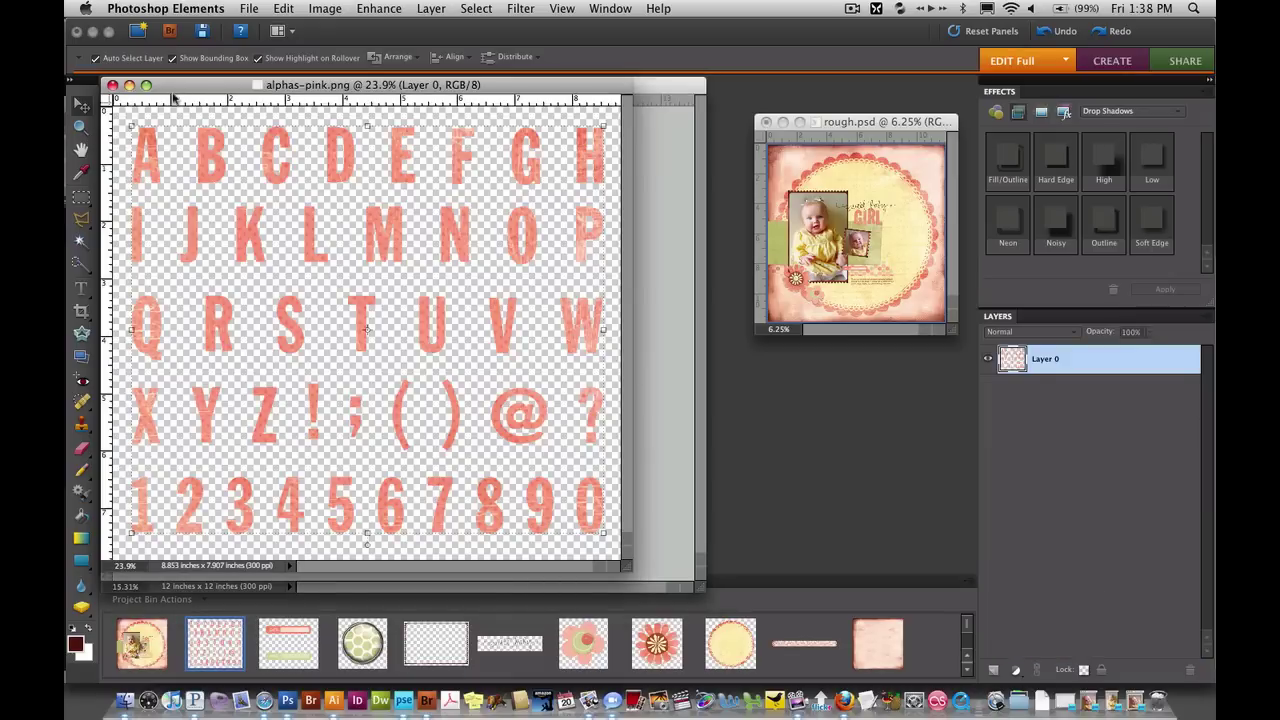
drag(173, 92, 502, 110)
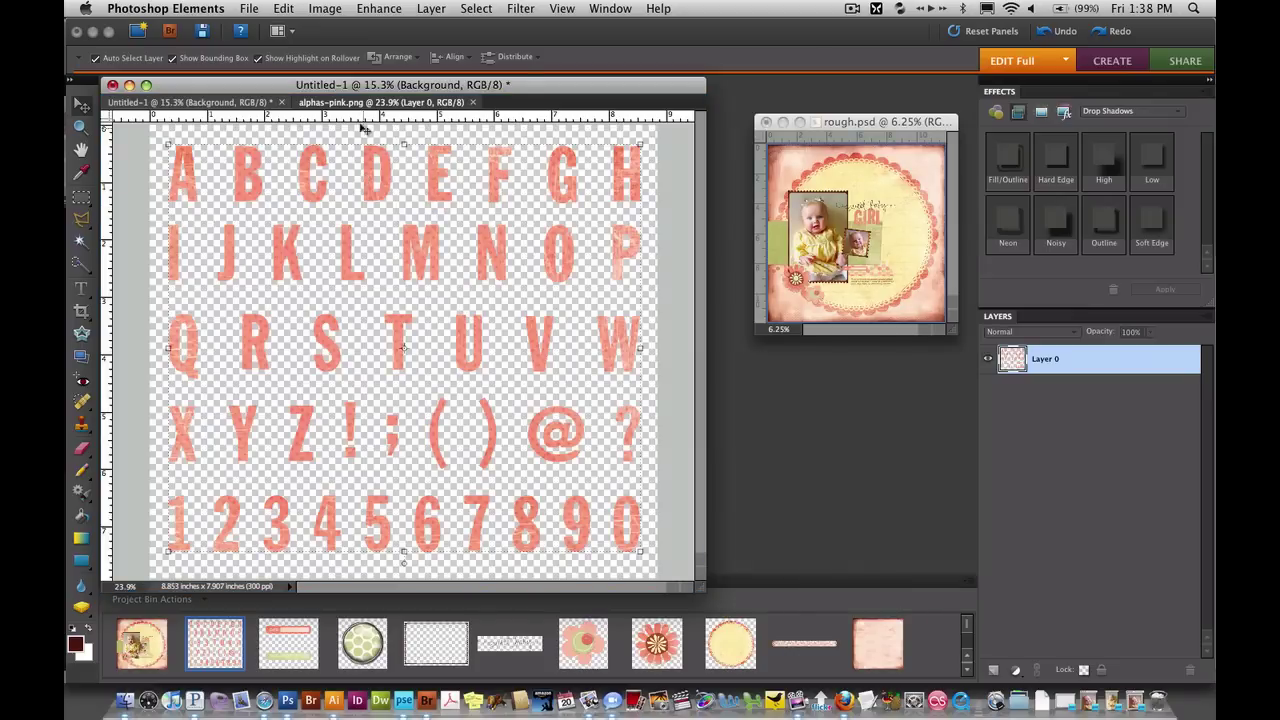
drag(350, 104, 444, 150)
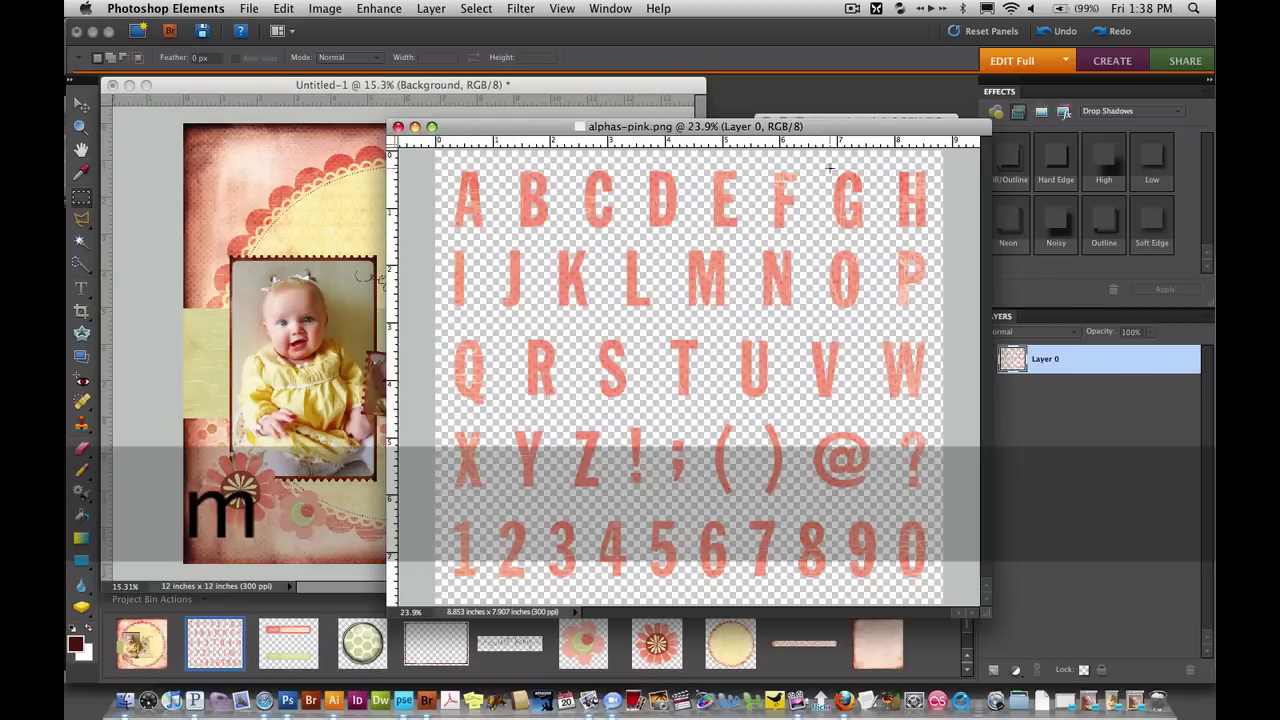
drag(826, 166, 873, 236)
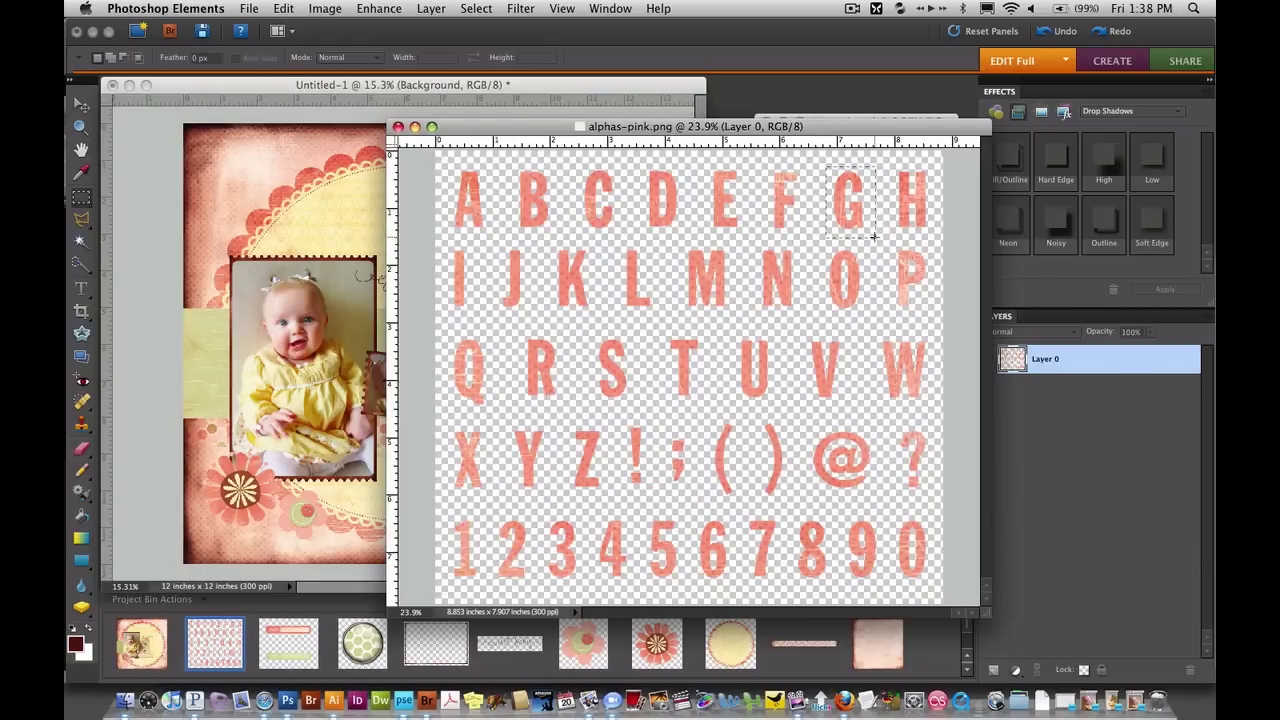
key(super+c)
click(210, 93)
key(super+v)
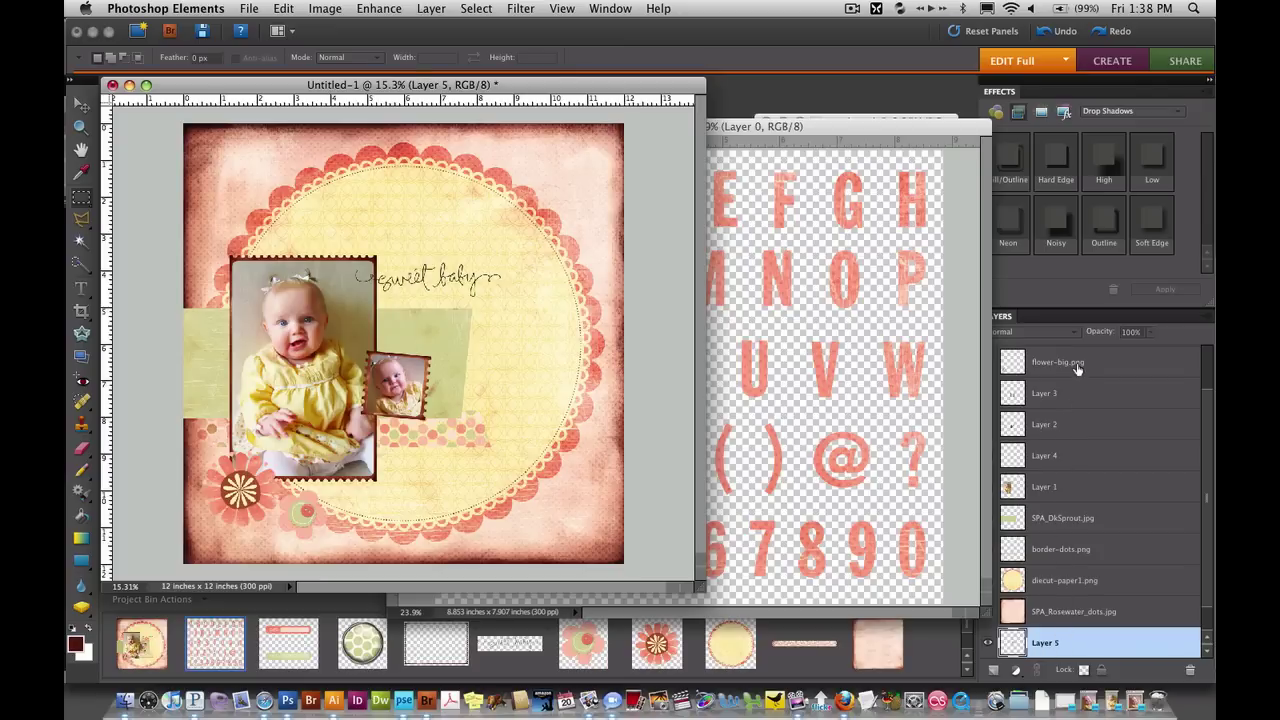
double_click(1055, 646)
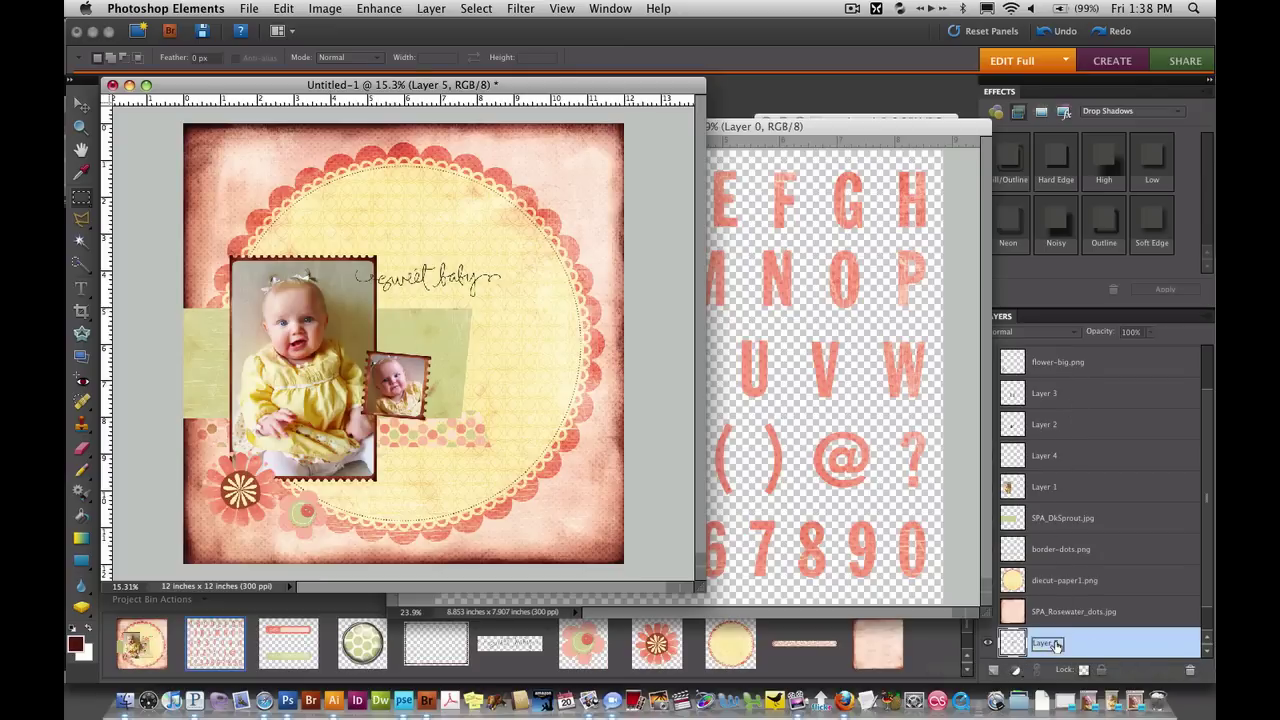
click(1117, 645)
drag(1117, 645, 1104, 362)
Copy the pink letter I into the layout above the sweet baby title layer.
click(870, 325)
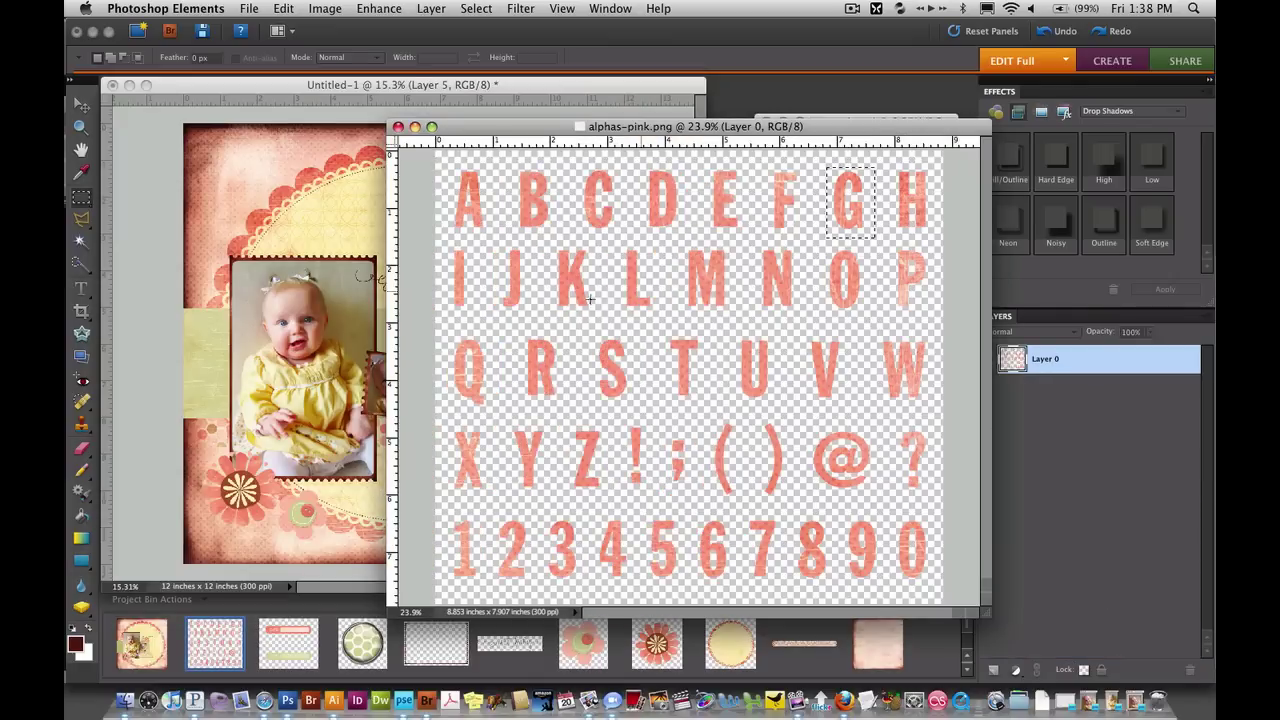
drag(447, 245, 476, 313)
key(super+c)
click(349, 240)
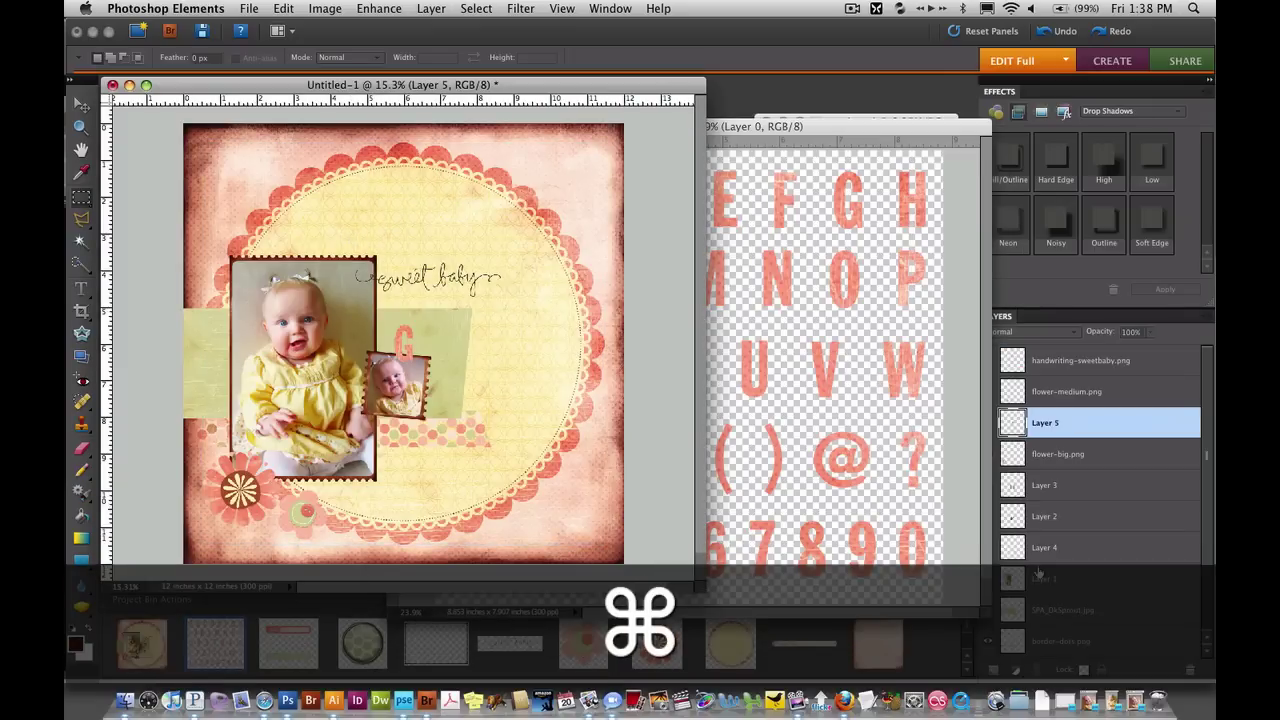
click(1080, 361)
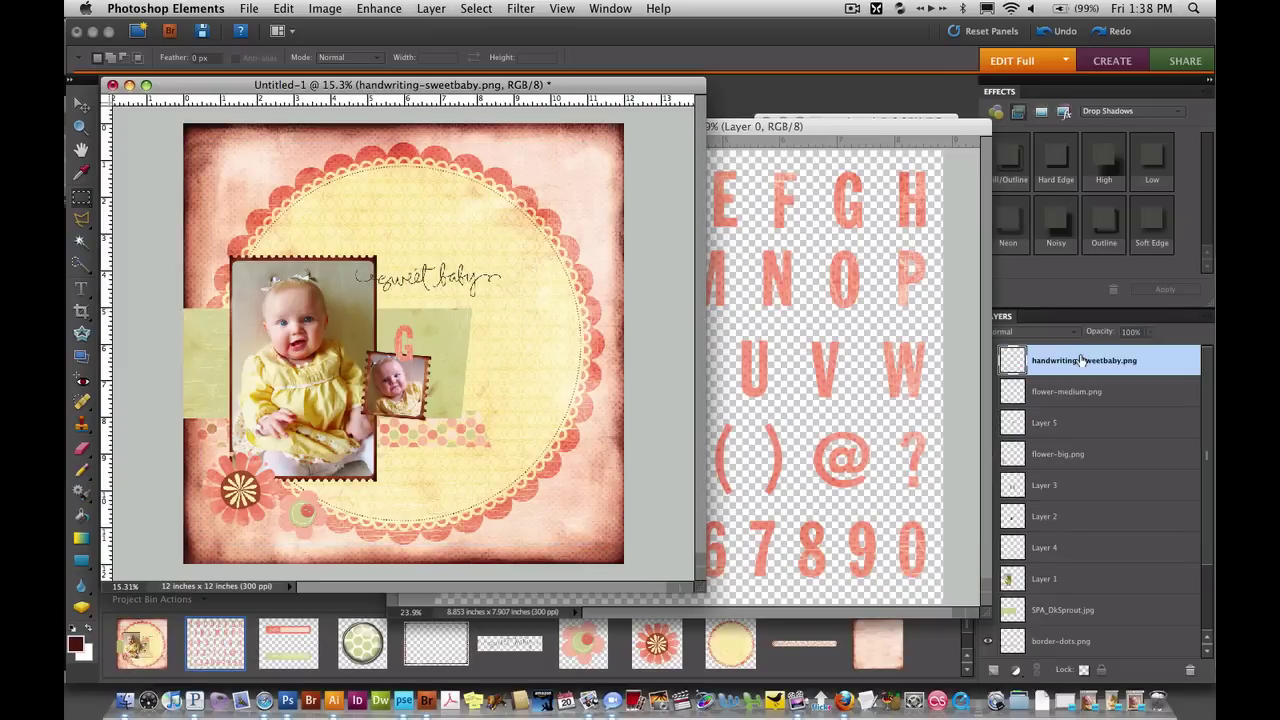
key(super+v)
Copy the pink letters R and L into the layout as new layers.
click(958, 480)
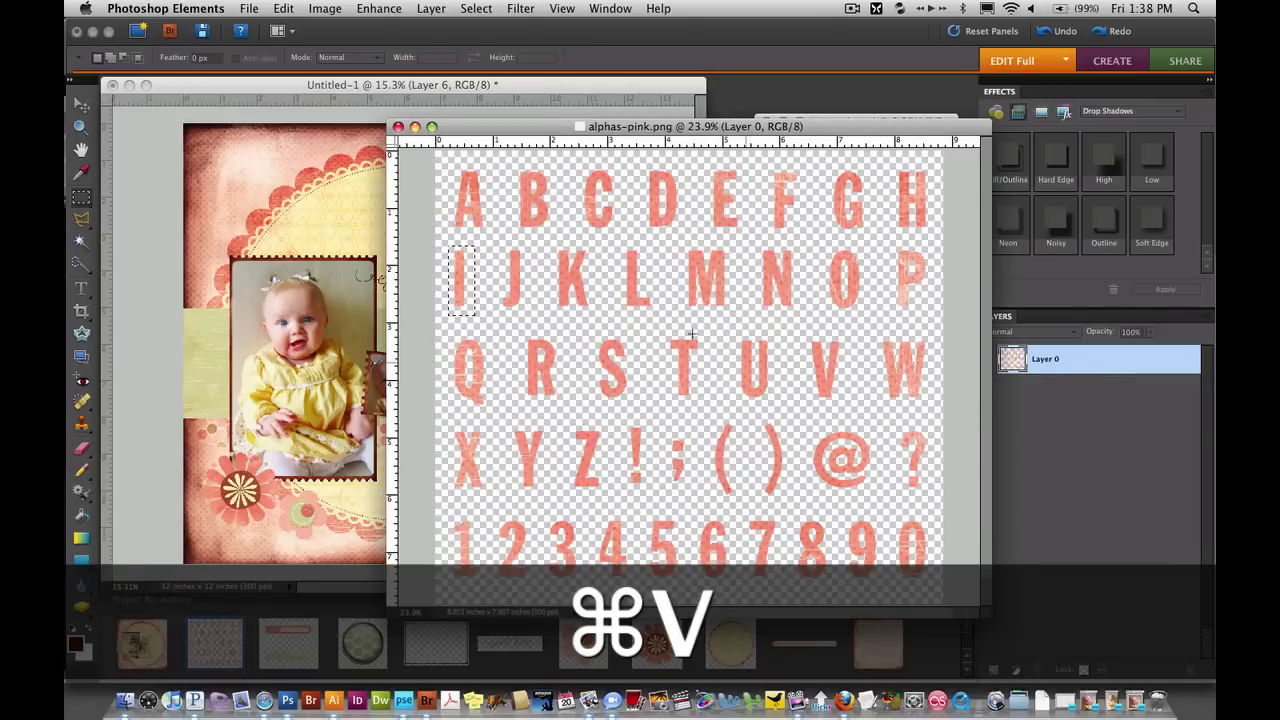
drag(516, 326, 565, 406)
key(super+c)
click(378, 294)
key(super+v)
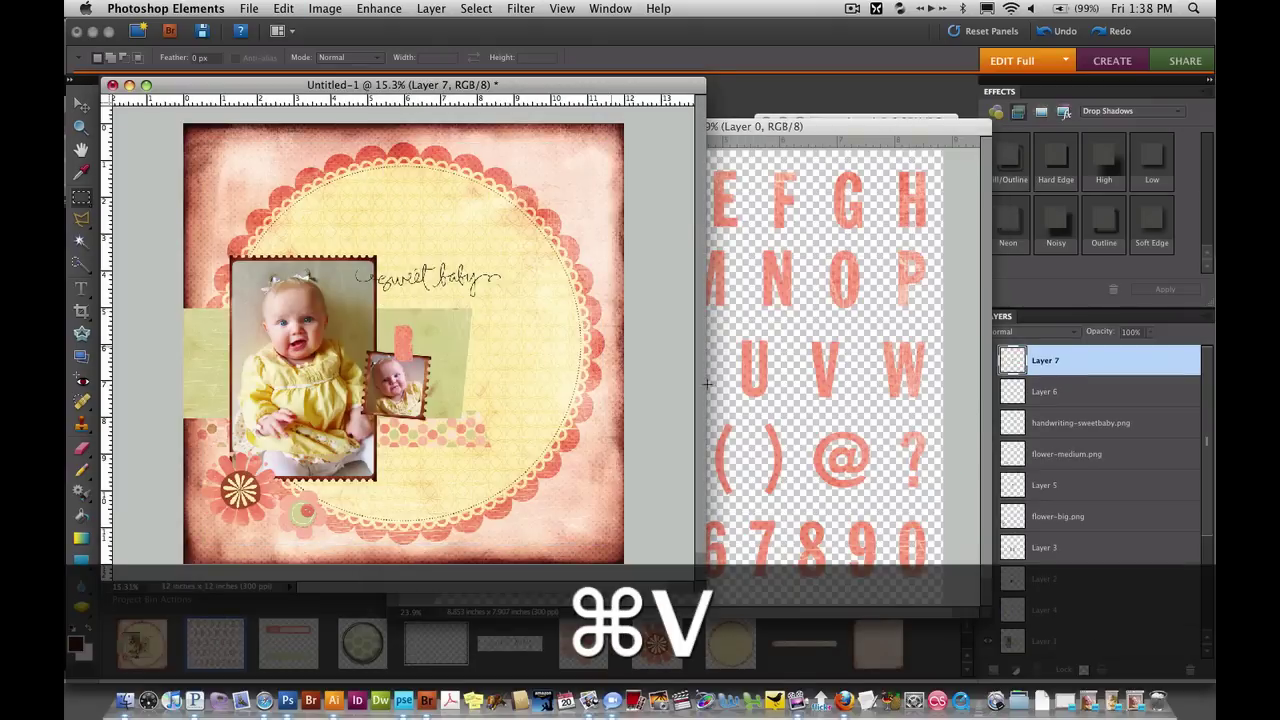
click(800, 444)
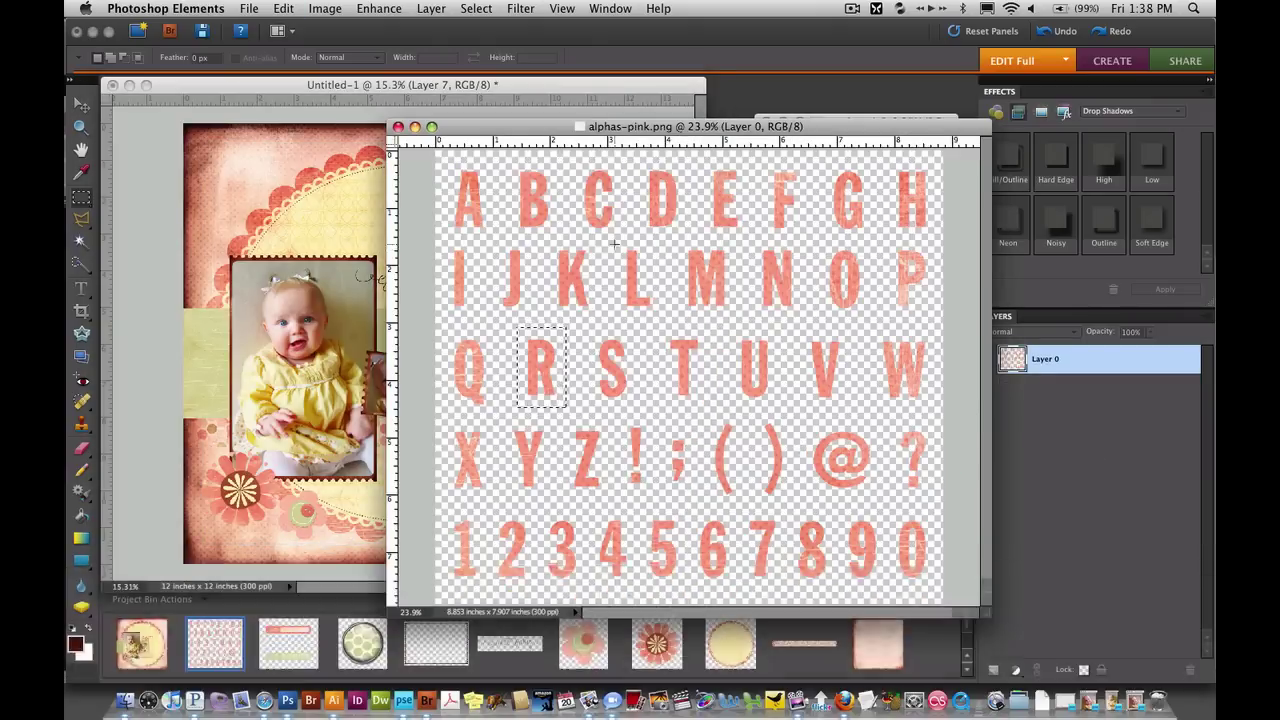
drag(614, 243, 661, 321)
key(super+c)
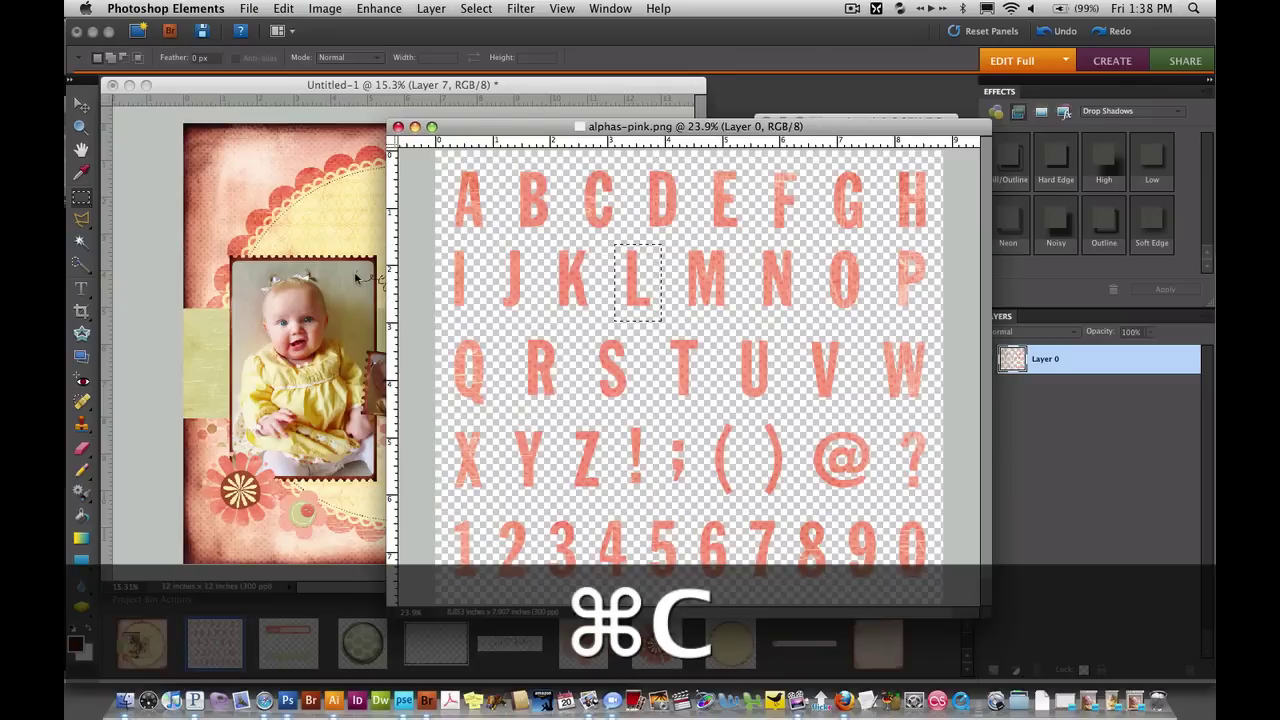
click(357, 279)
key(super+v)
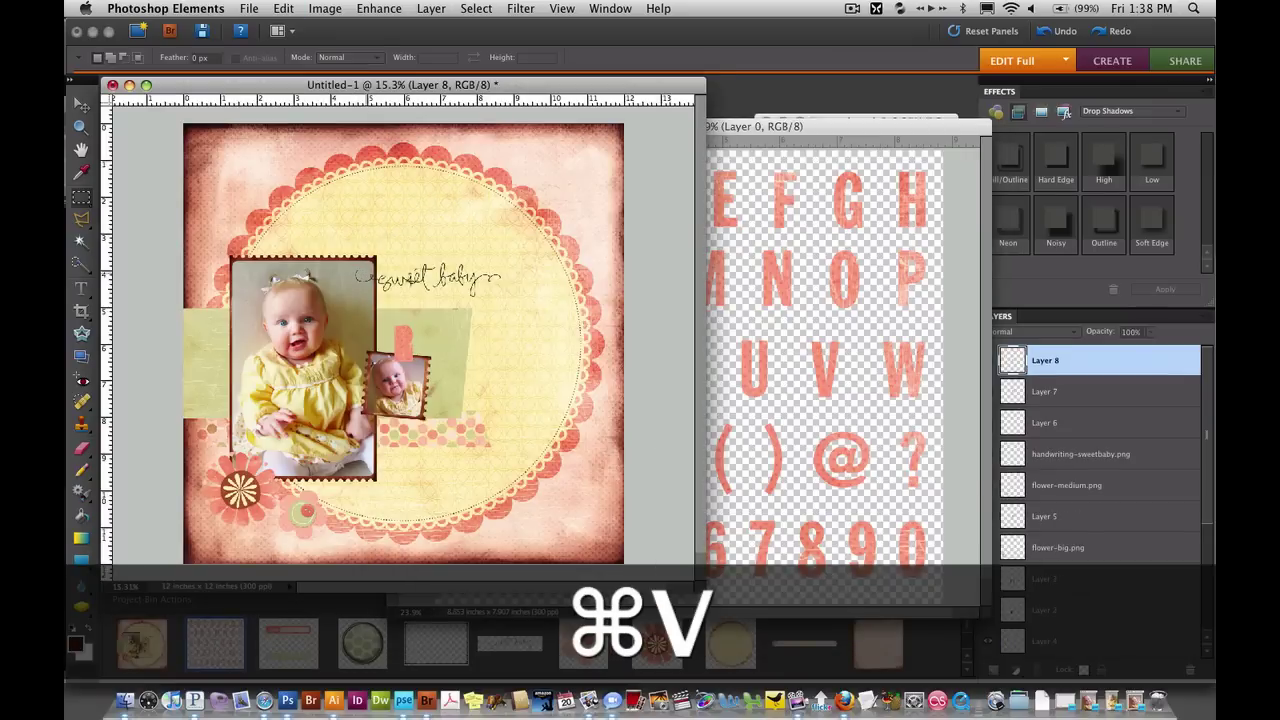
Select Layers 5–8, move the letters toward the title, and close the alphabet sheet.
super+click(1100, 404)
super+click(1090, 422)
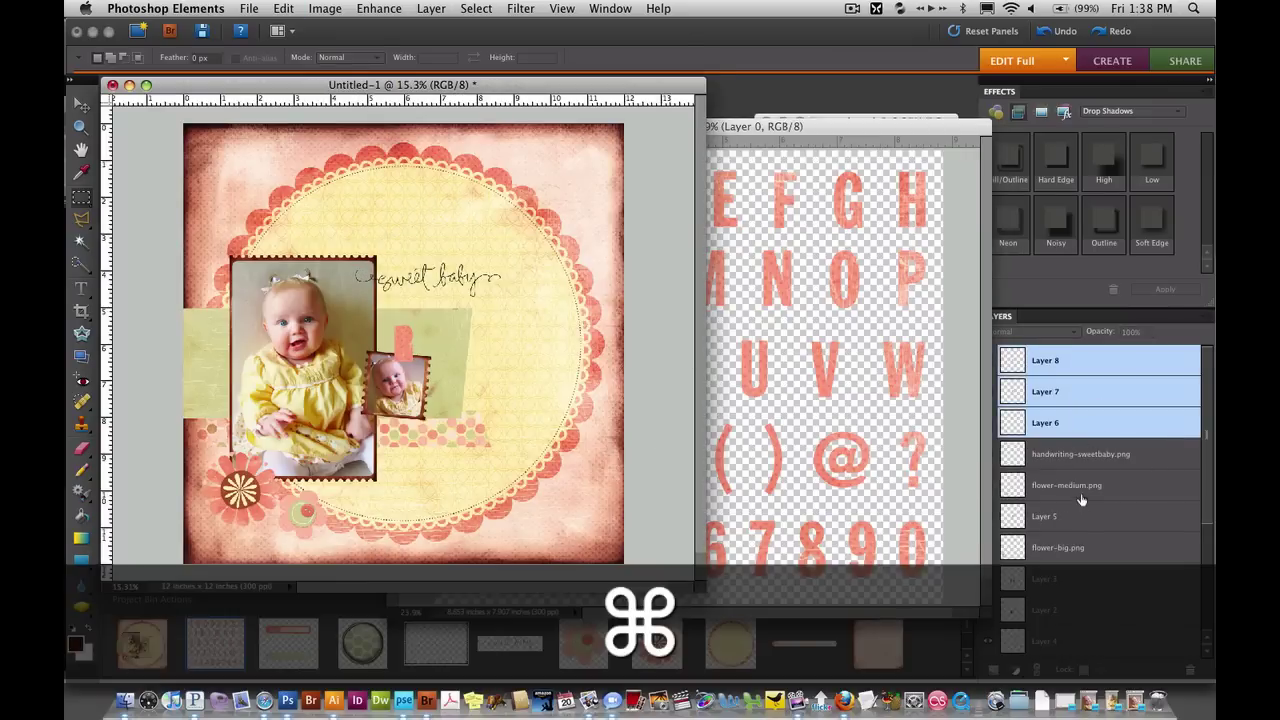
click(1081, 516)
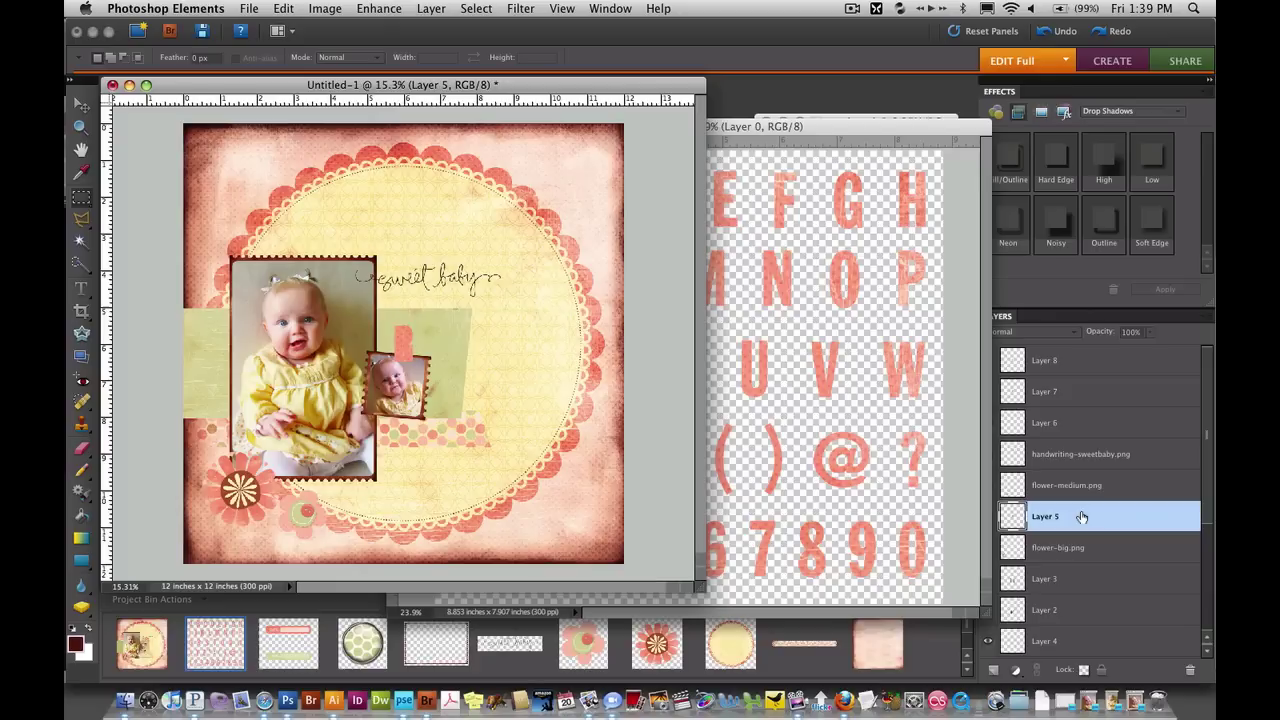
super+click(1096, 425)
super+click(1096, 388)
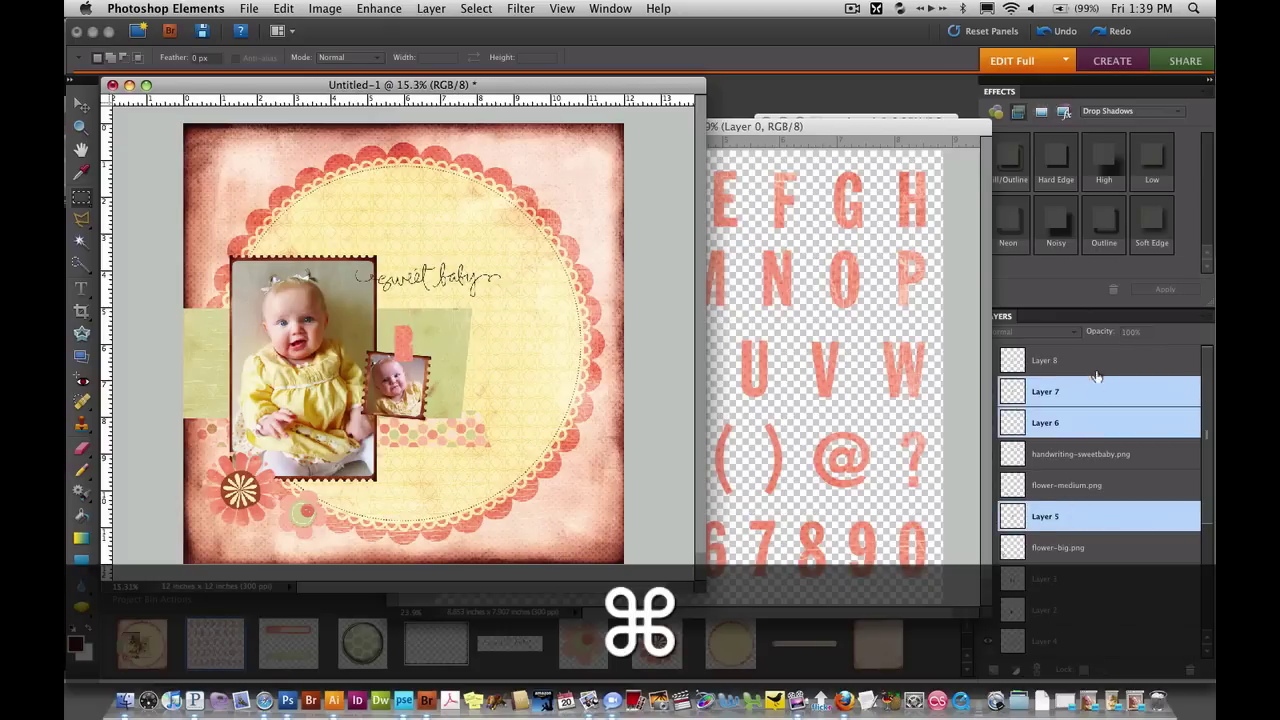
super+click(1094, 362)
key(v)
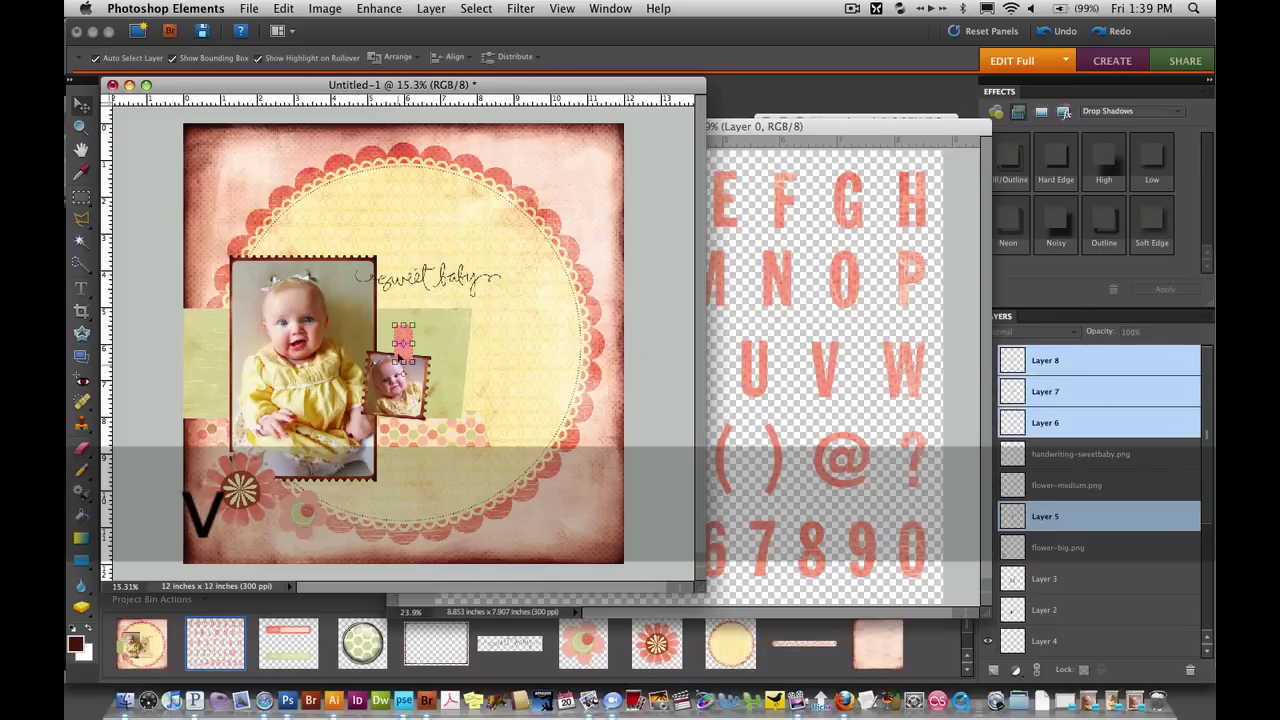
drag(405, 345, 398, 322)
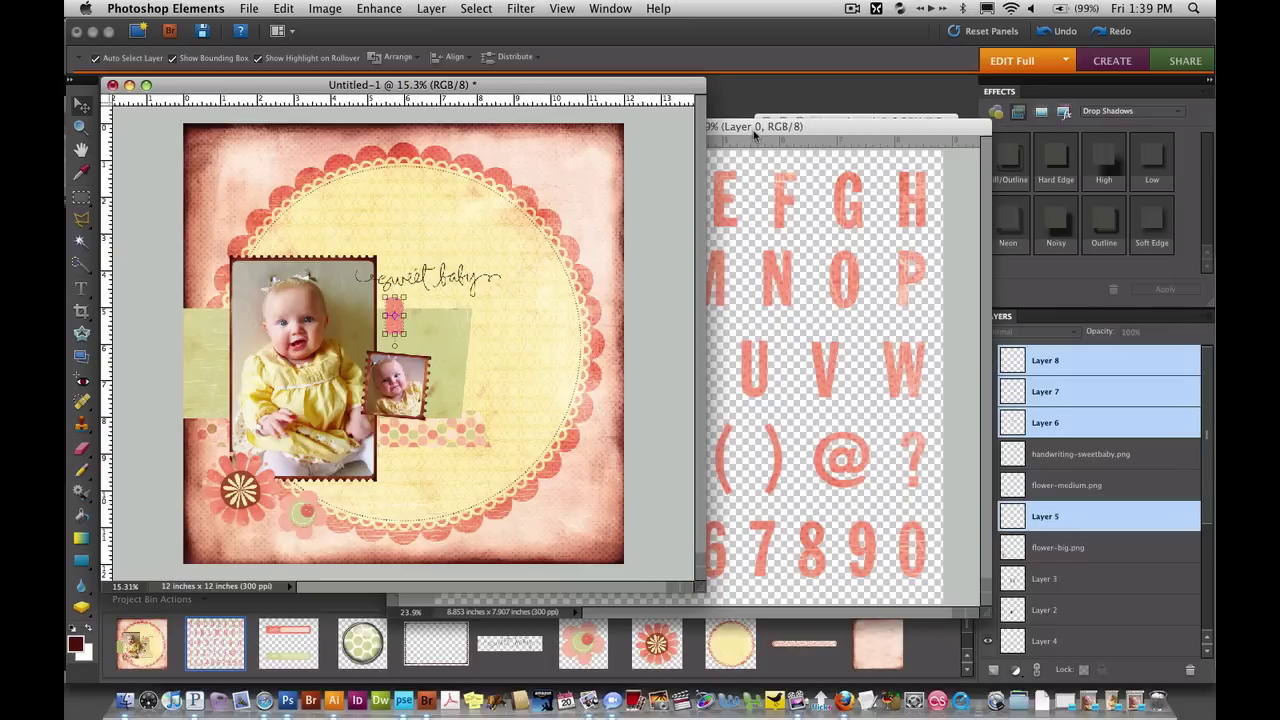
click(754, 128)
key(super+w)
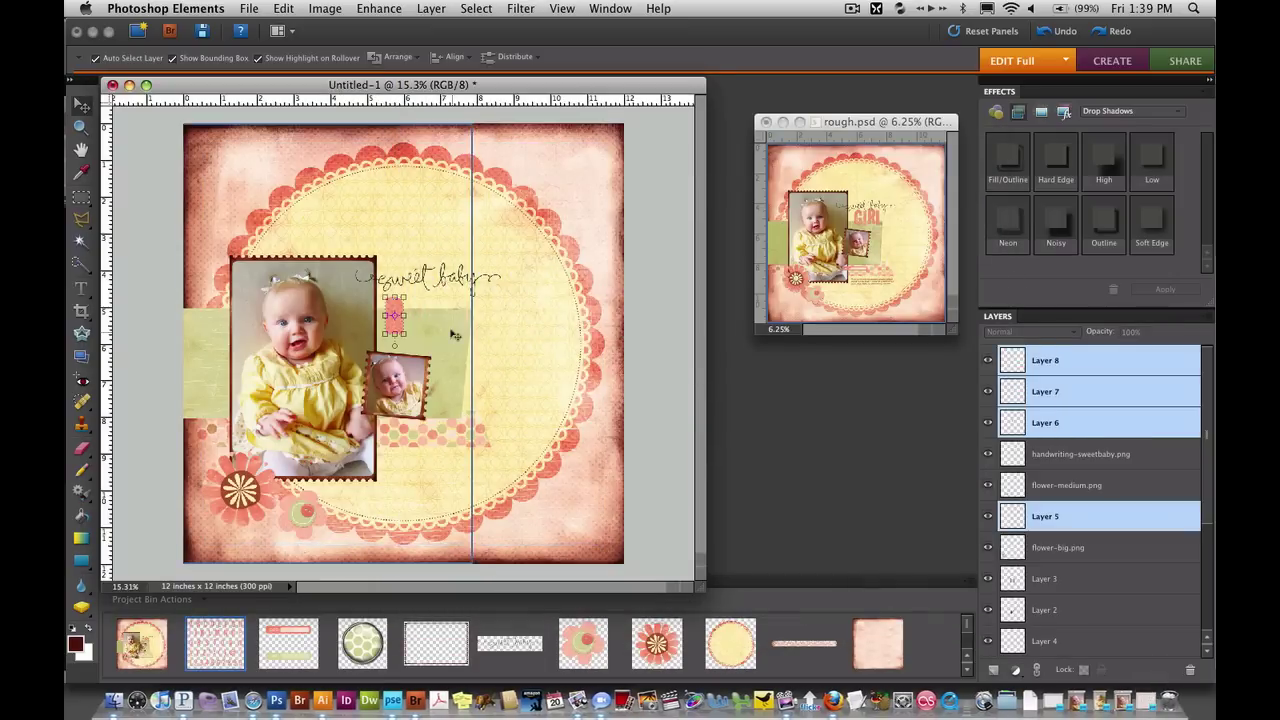
Spread the stacked pink letters apart so G, I, R and L are each visible.
click(1036, 516)
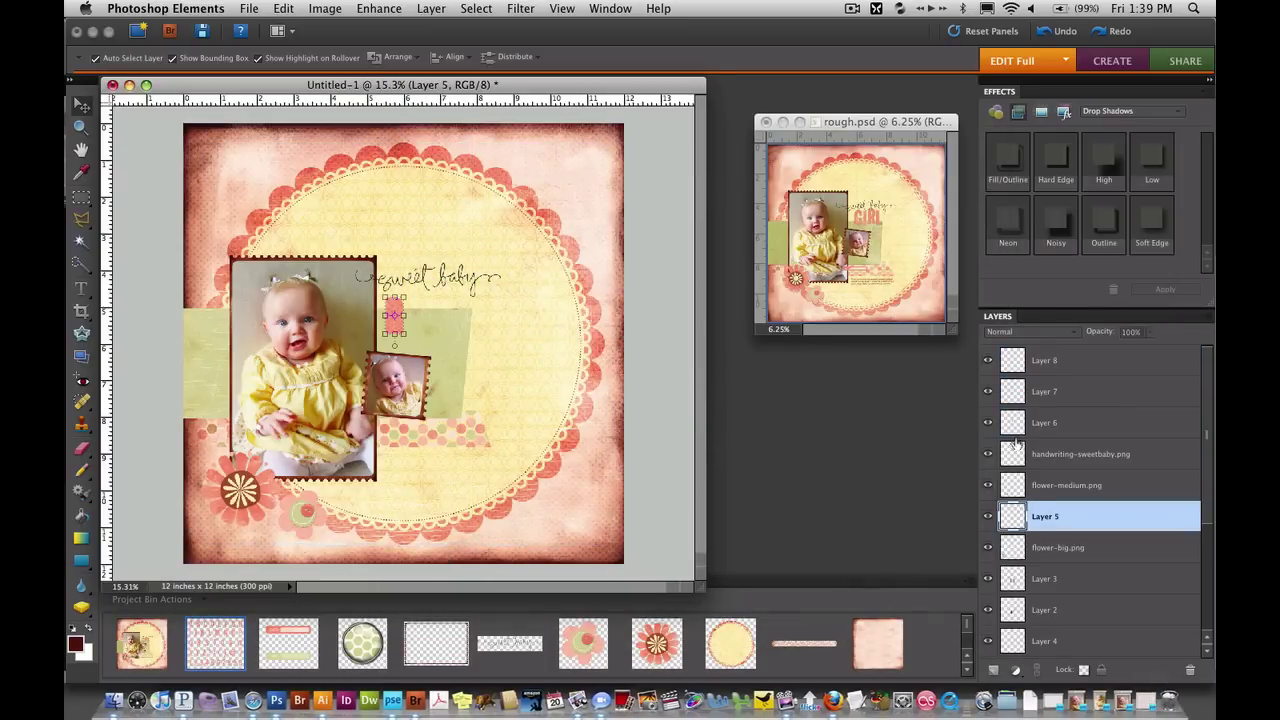
key(super+equal)
key(super+equal)
key(super+equal)
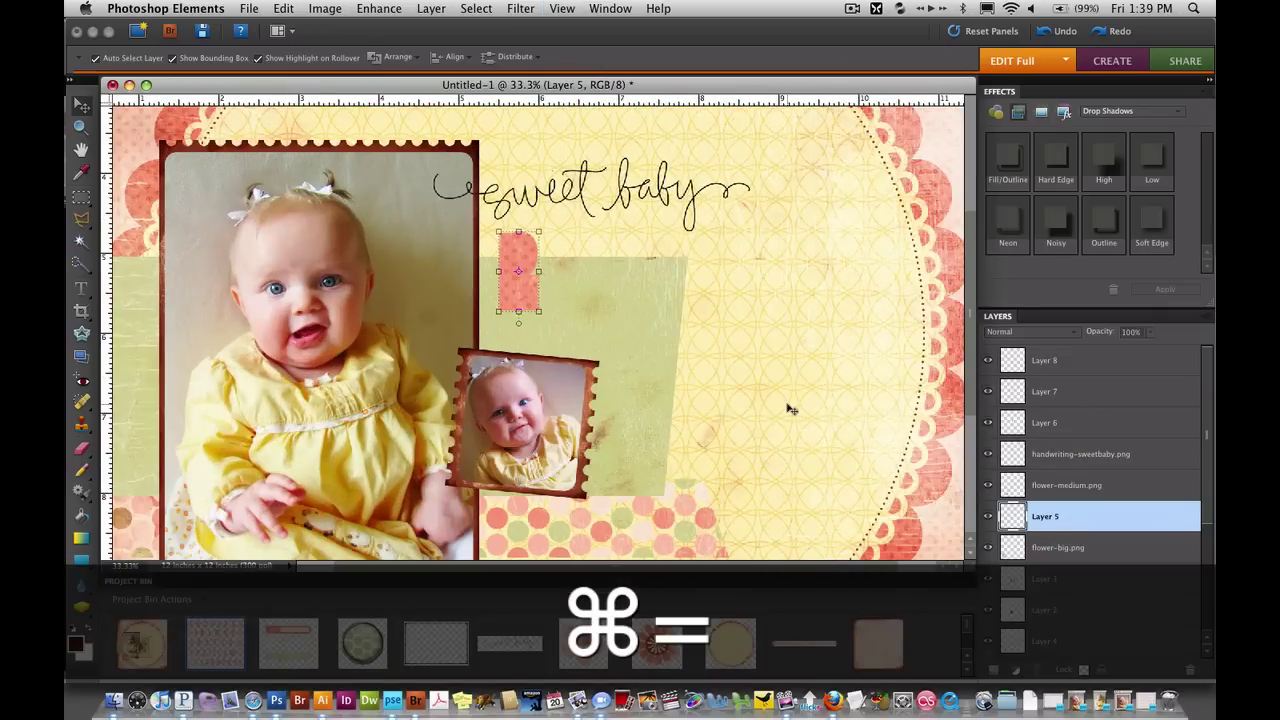
key(Right)
key(Right)
key(Right)
key(Right)
key(Right)
key(Right)
key(Right)
key(Right)
key(Right)
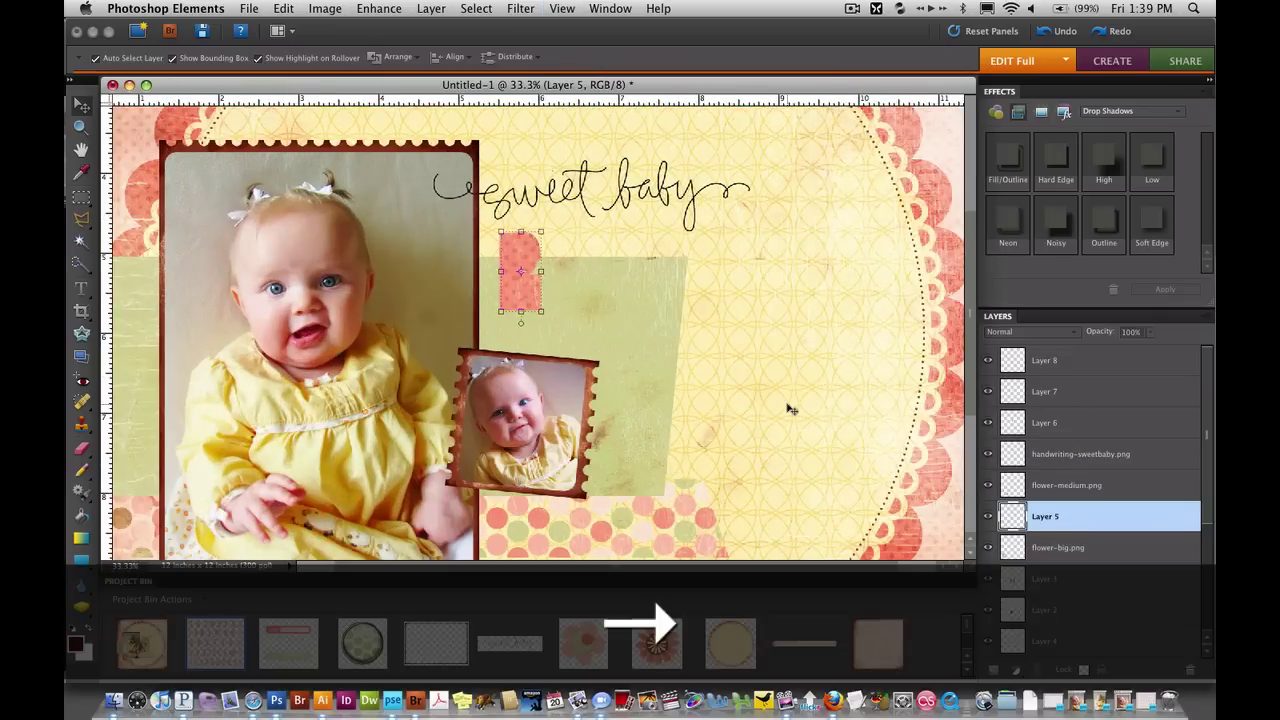
drag(527, 293, 642, 291)
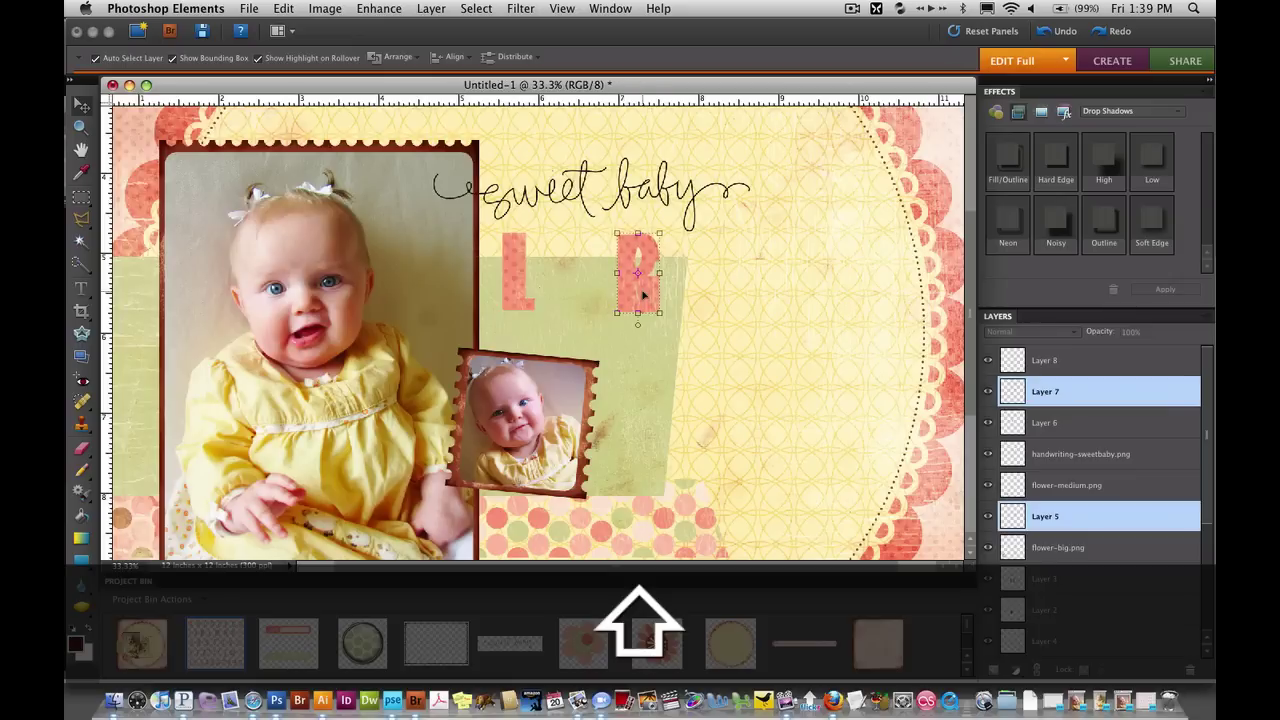
click(511, 294)
drag(509, 293, 565, 293)
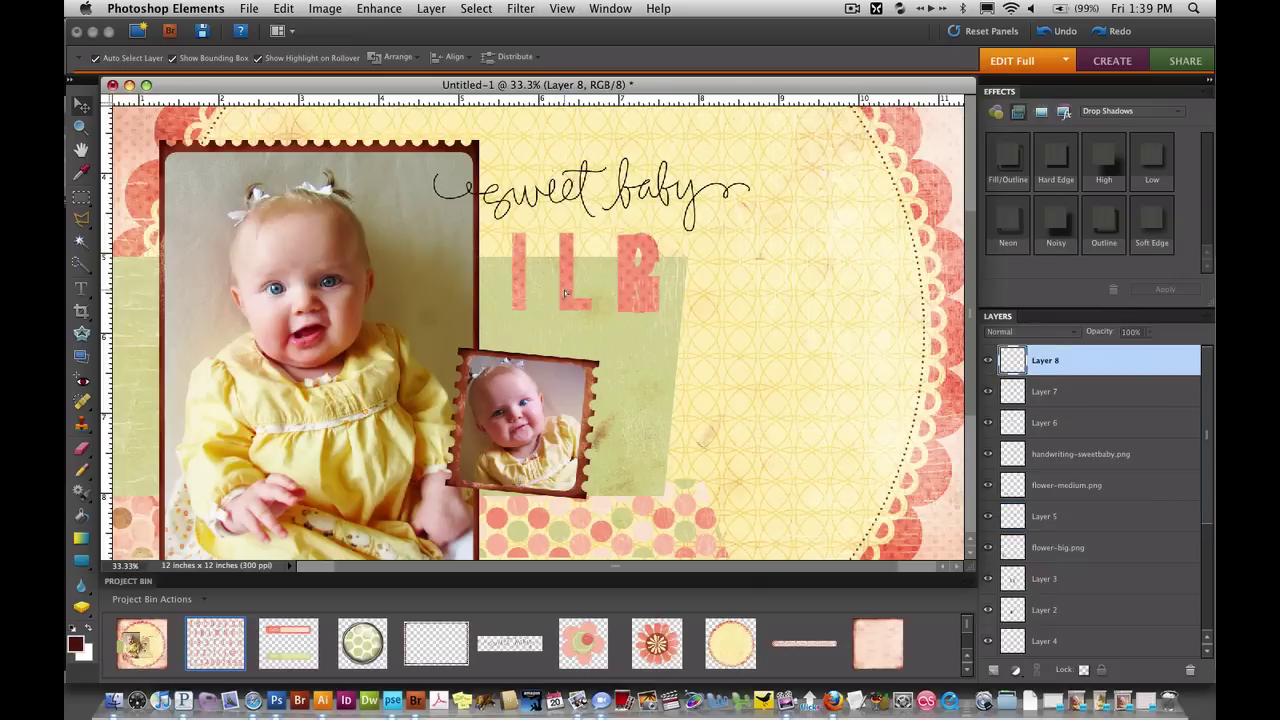
shift+click(643, 298)
drag(643, 298, 627, 302)
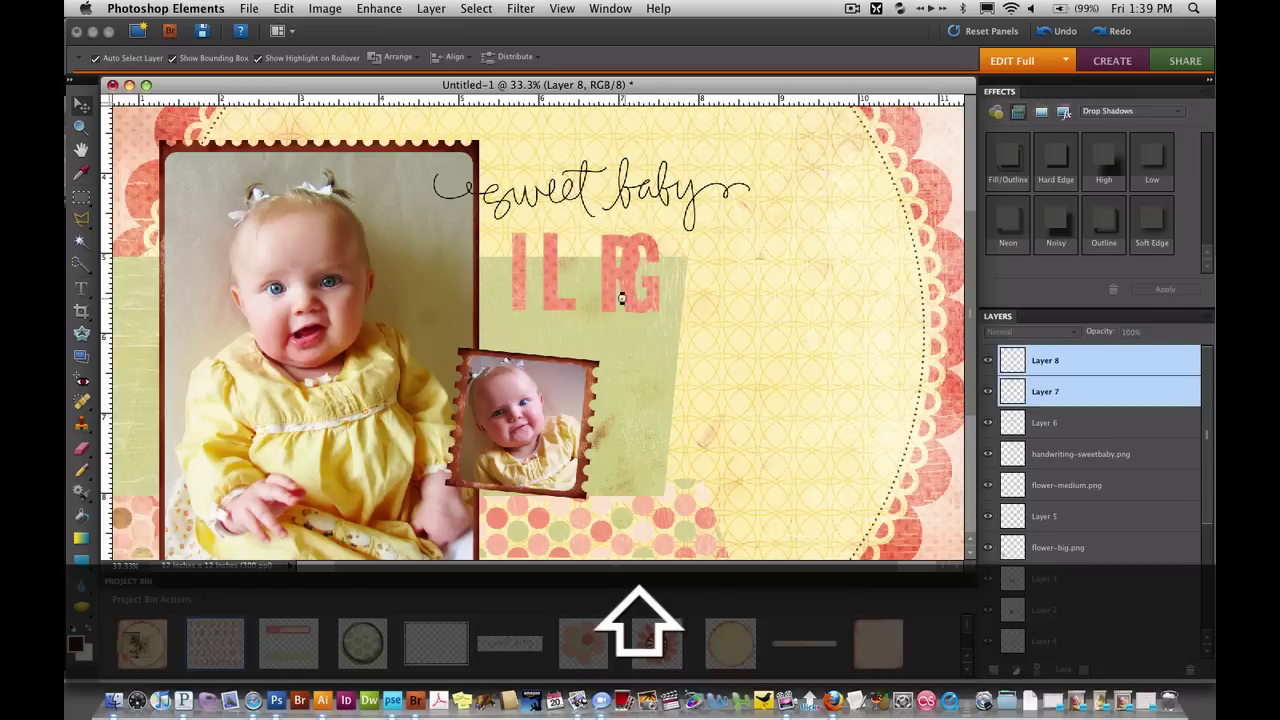
click(626, 302)
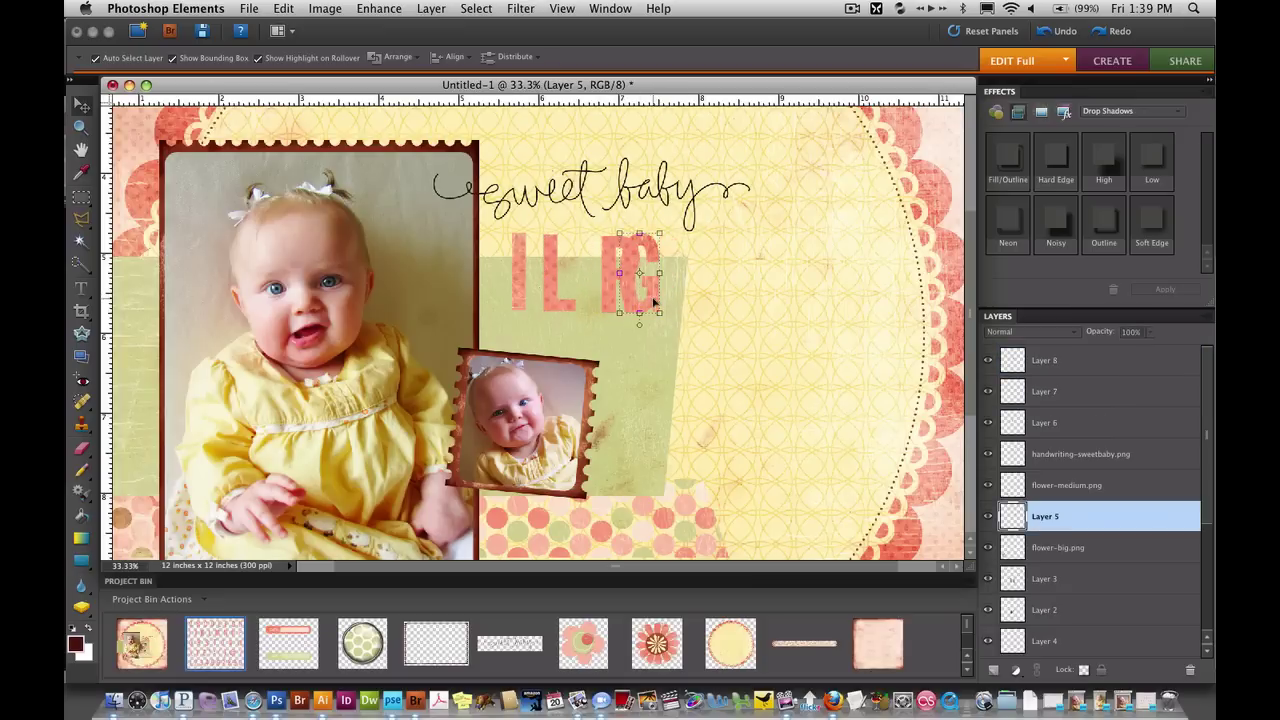
drag(662, 298, 492, 313)
key(Right)
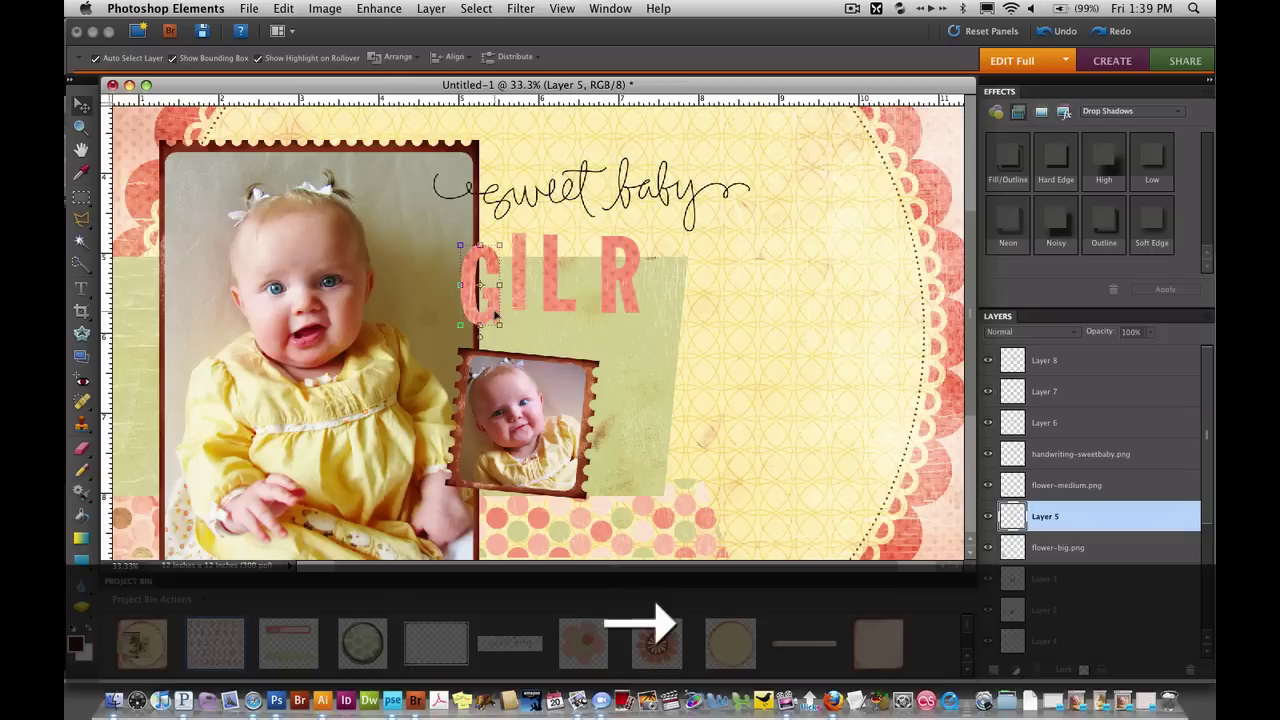
key(Up)
key(Up)
key(super+z)
key(super+z)
key(super+z)
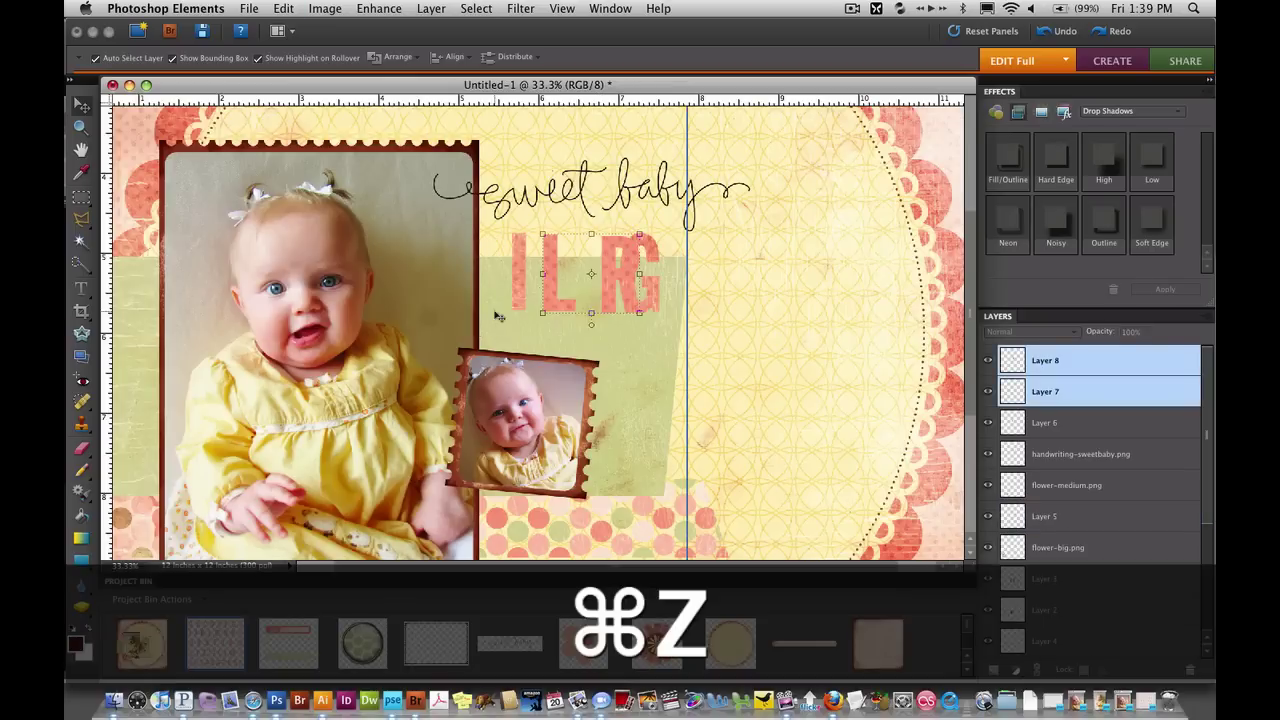
Order the letters left to right to spell GIRL.
click(645, 288)
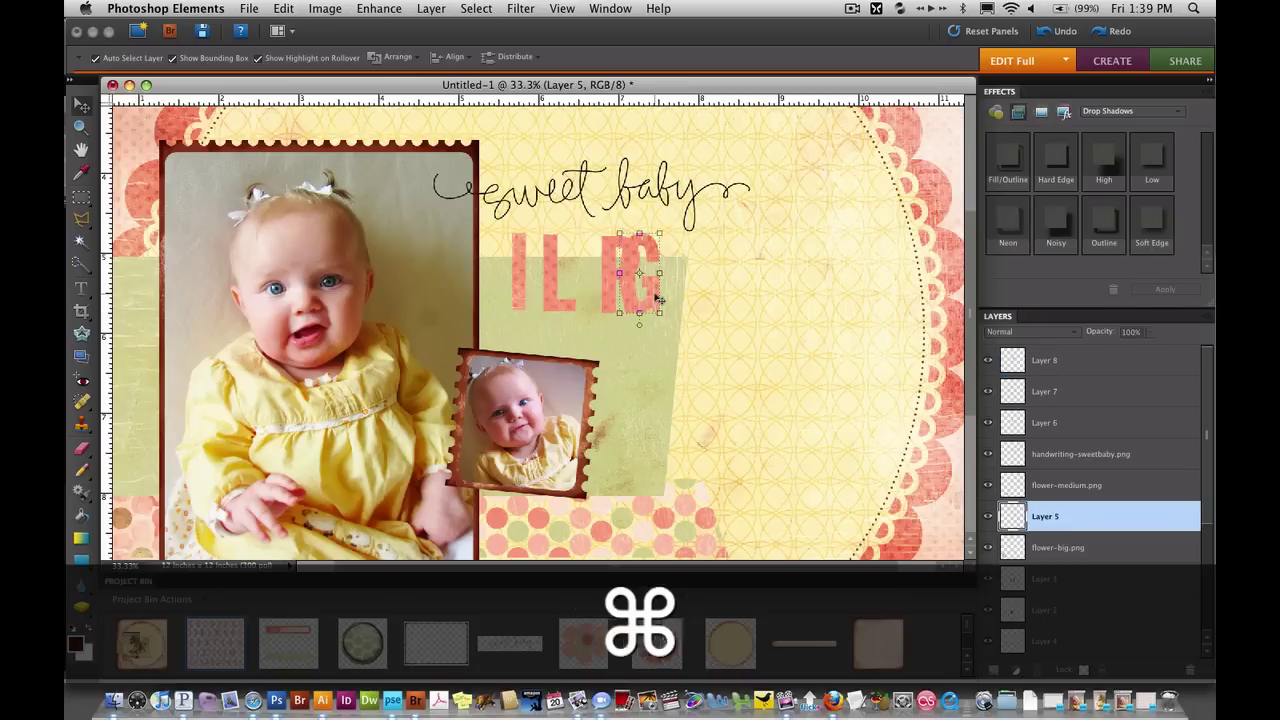
drag(630, 297, 499, 286)
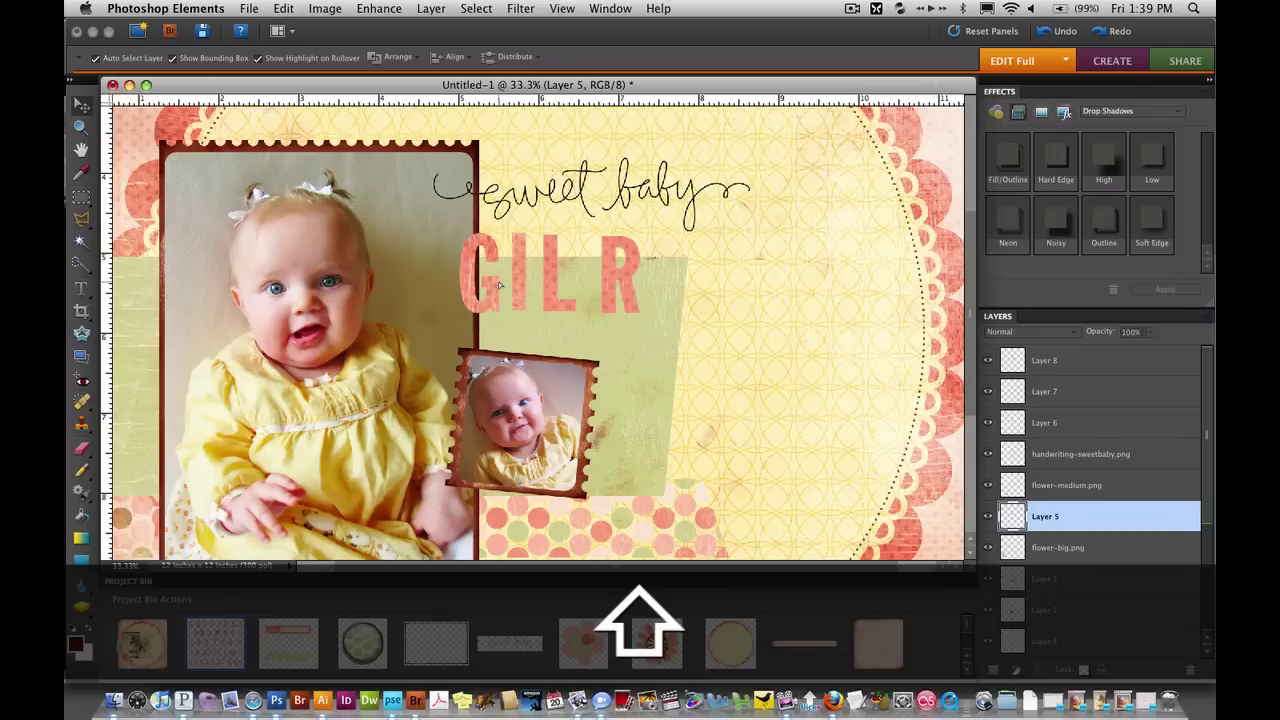
key(Up)
key(Right)
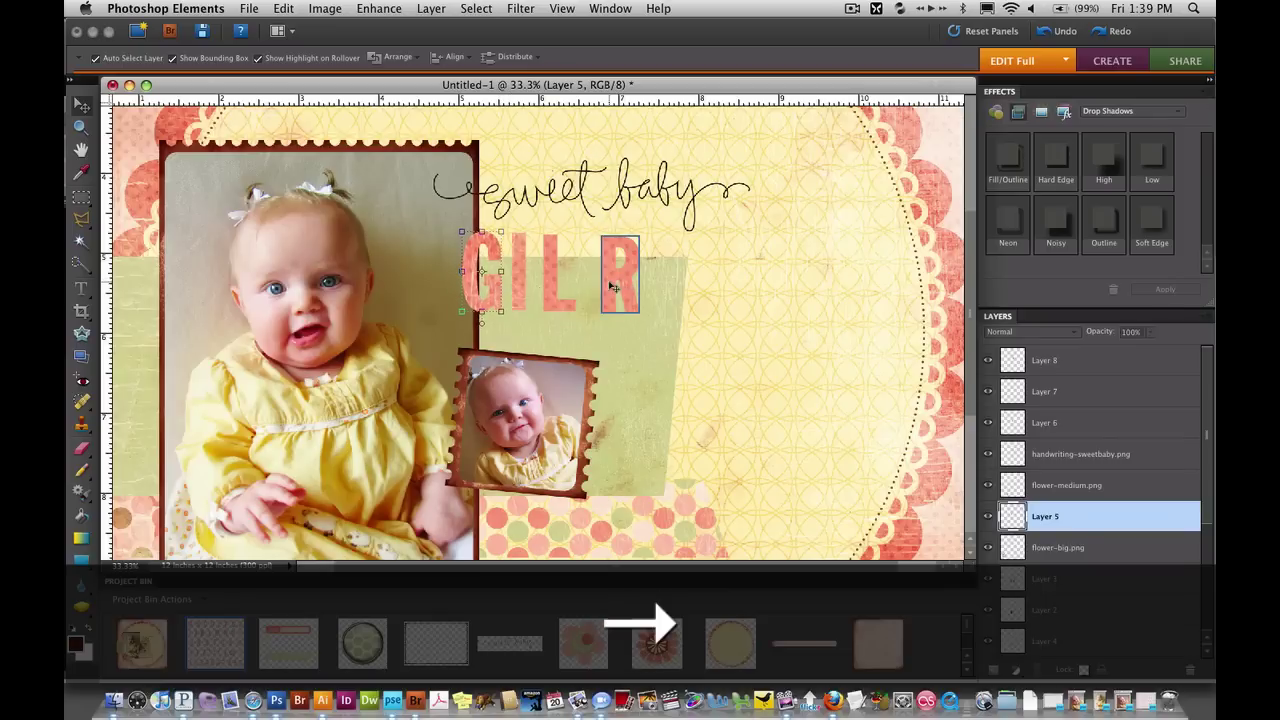
drag(614, 287, 548, 283)
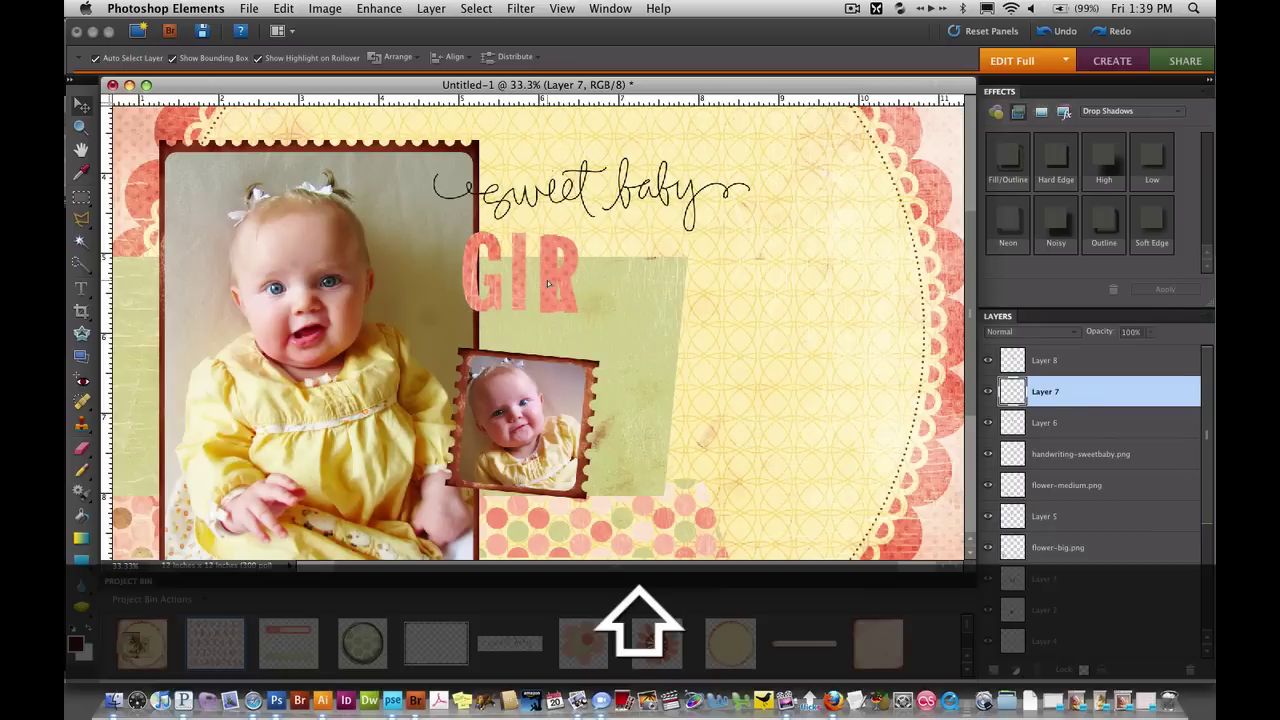
click(558, 259)
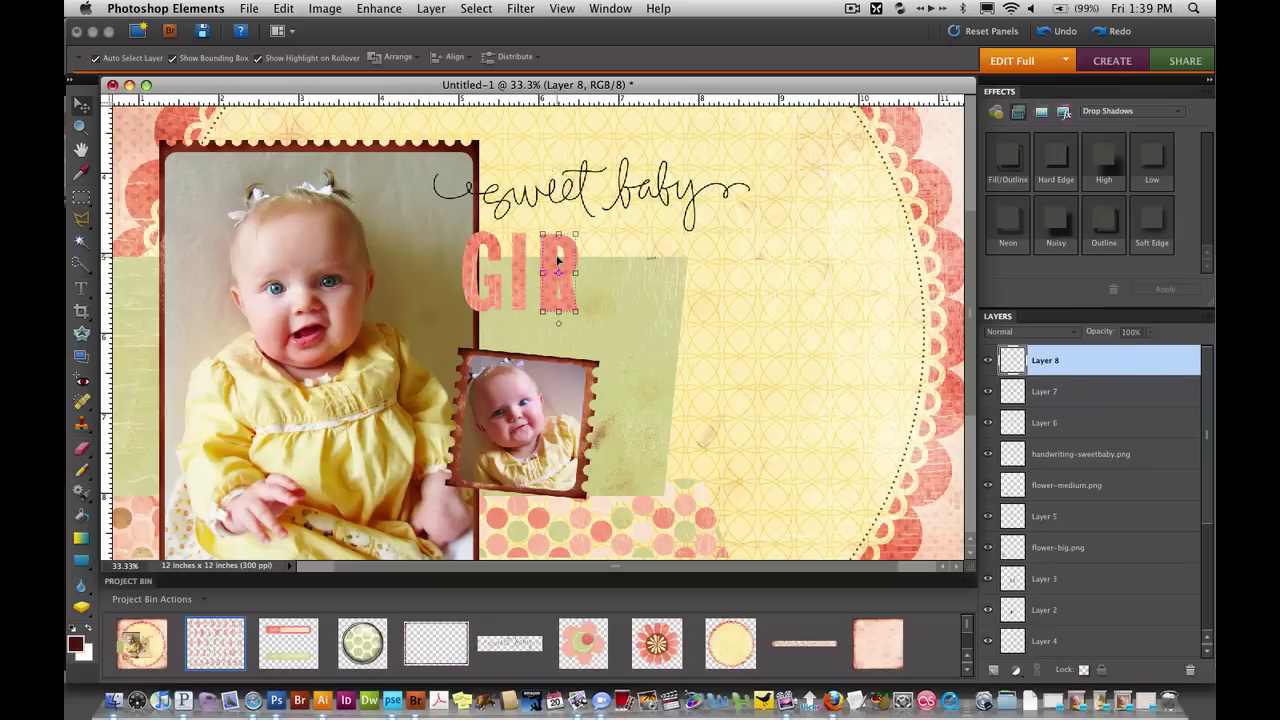
drag(558, 259, 603, 263)
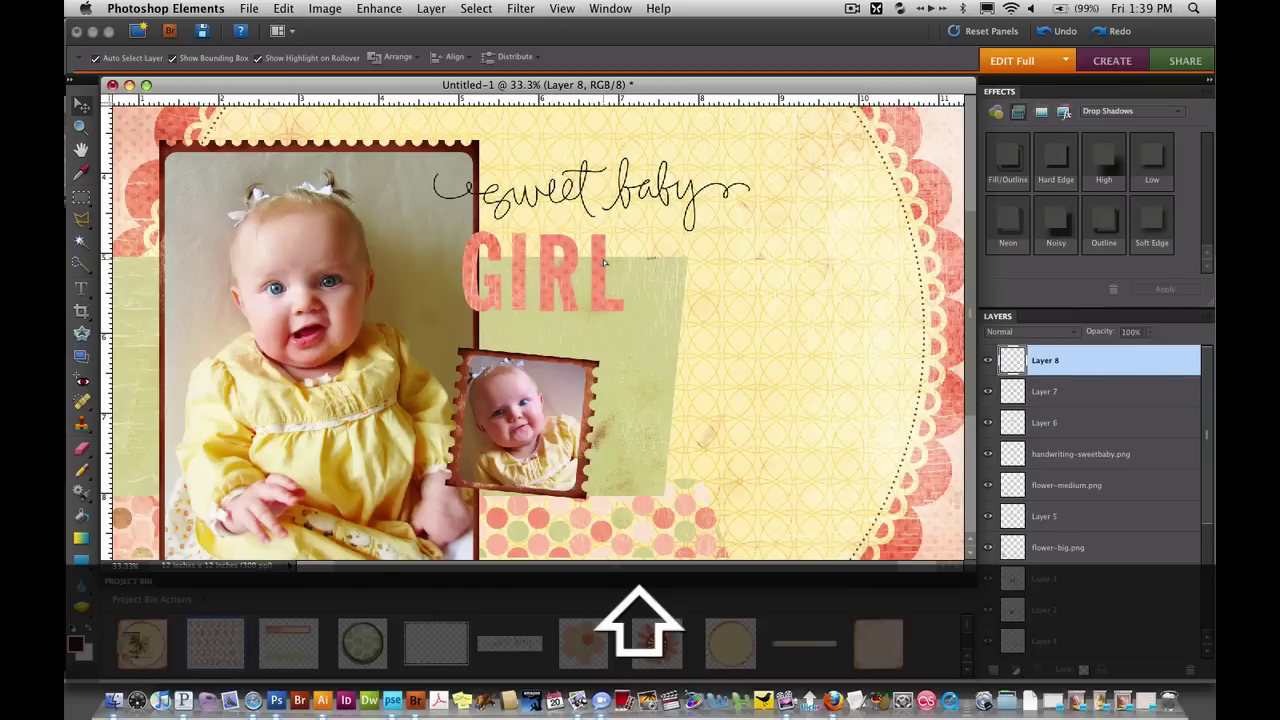
Link the four GIRL letter layers and move the word up and right.
click(1040, 423)
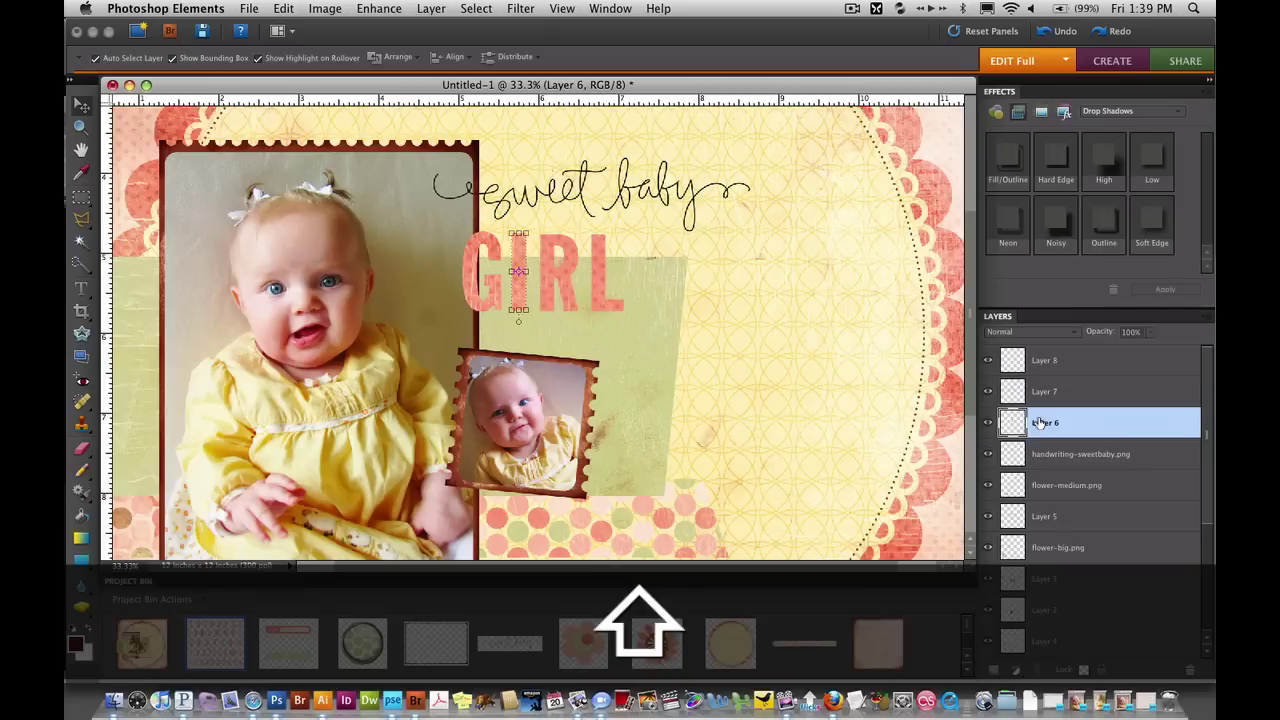
click(1046, 365)
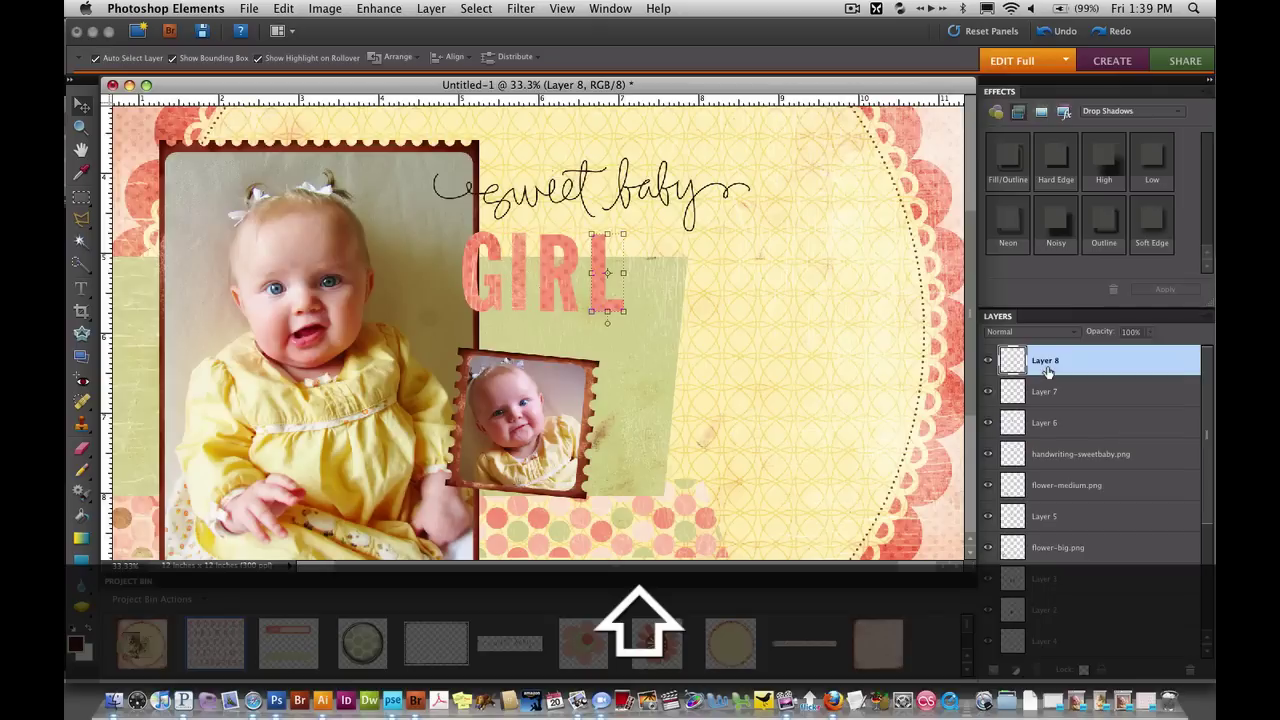
shift+click(1049, 423)
click(1049, 519)
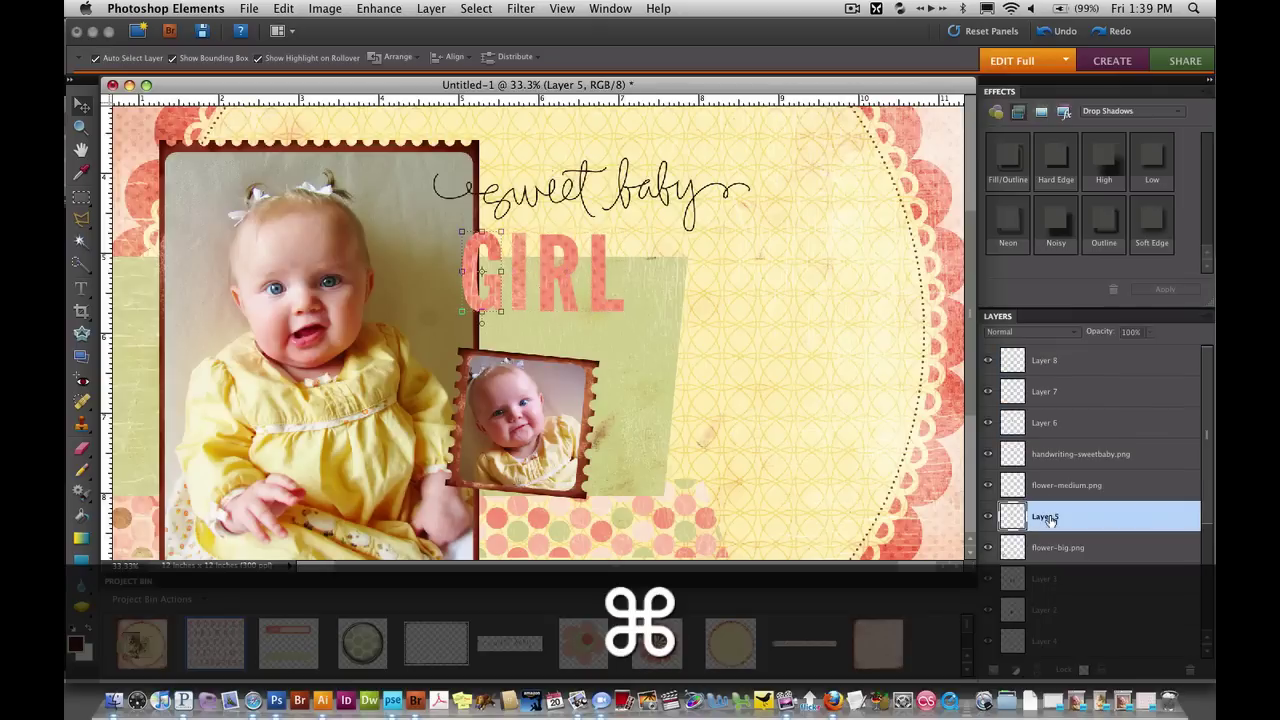
super+click(1066, 425)
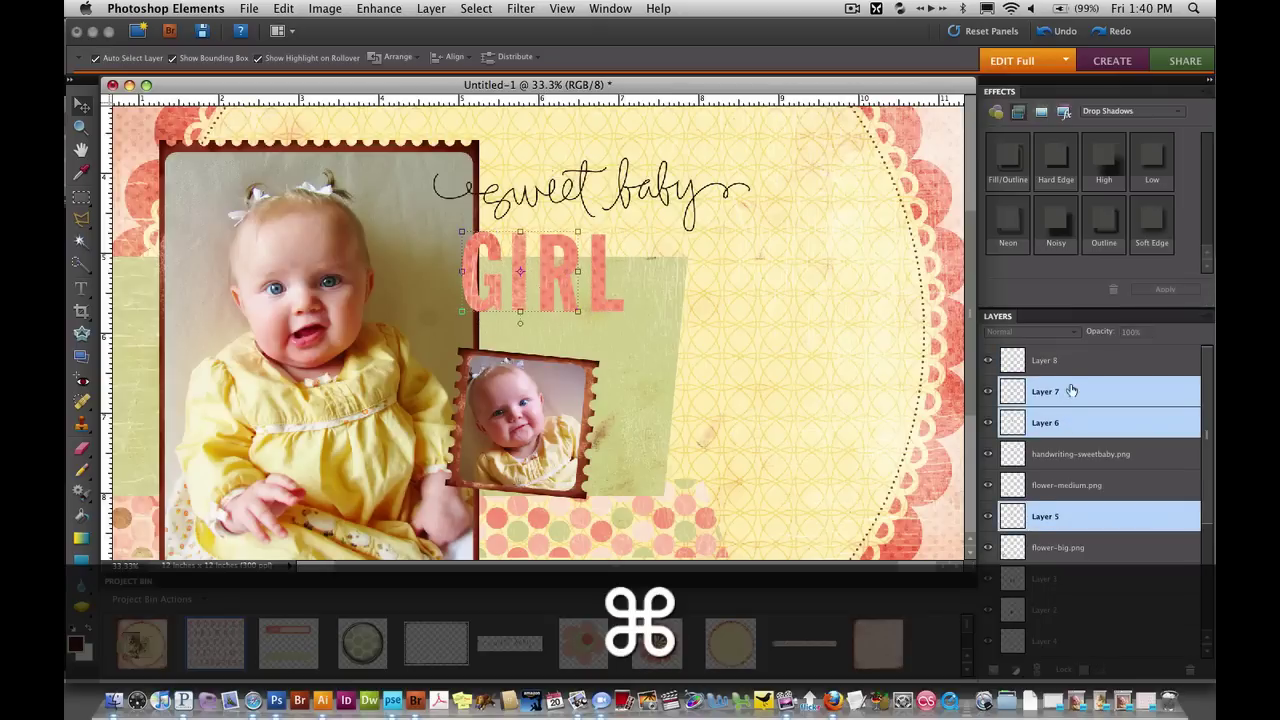
super+click(1070, 370)
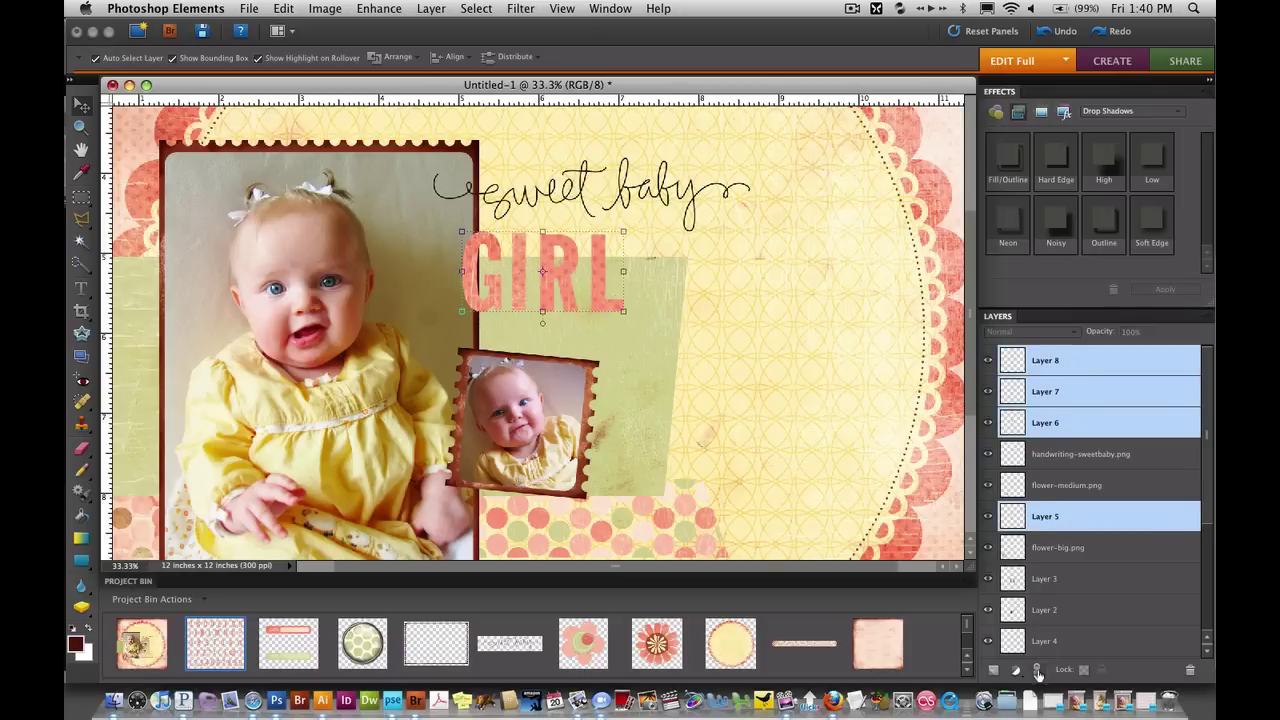
click(1037, 670)
drag(491, 305, 536, 292)
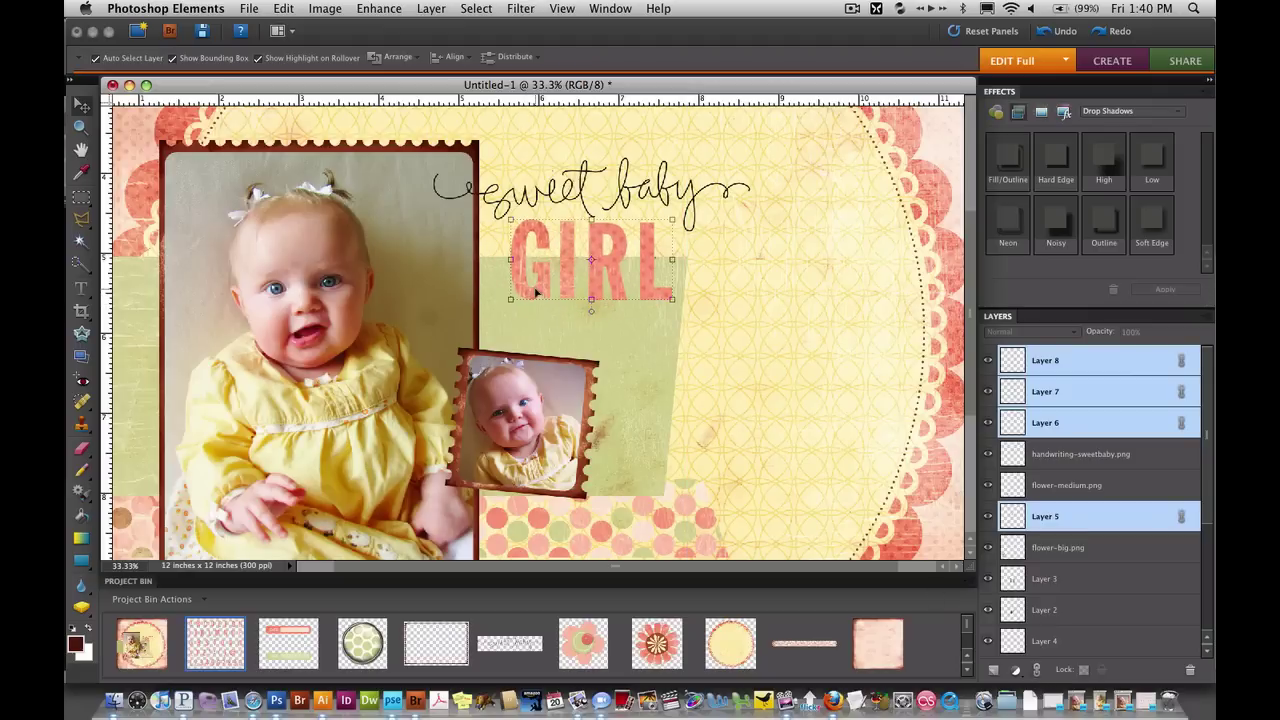
Open date_tabs.png from the Project Bin.
key(super+minus)
key(super+minus)
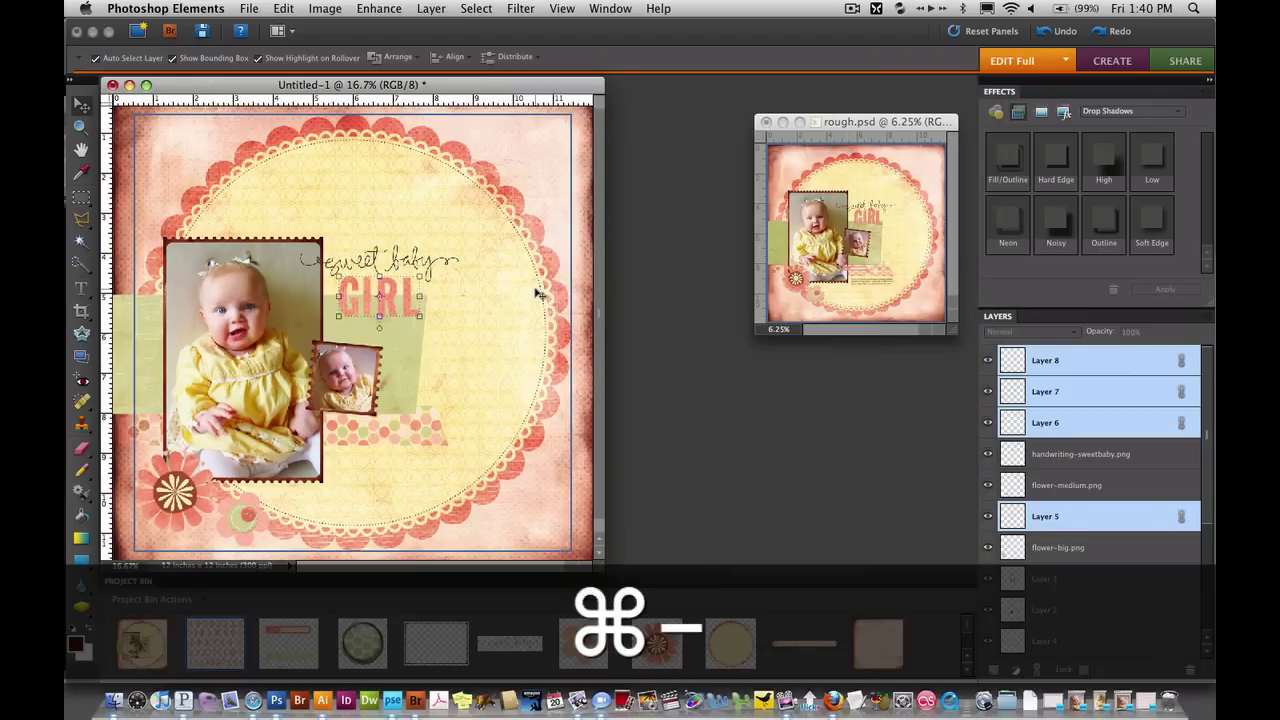
key(super+equal)
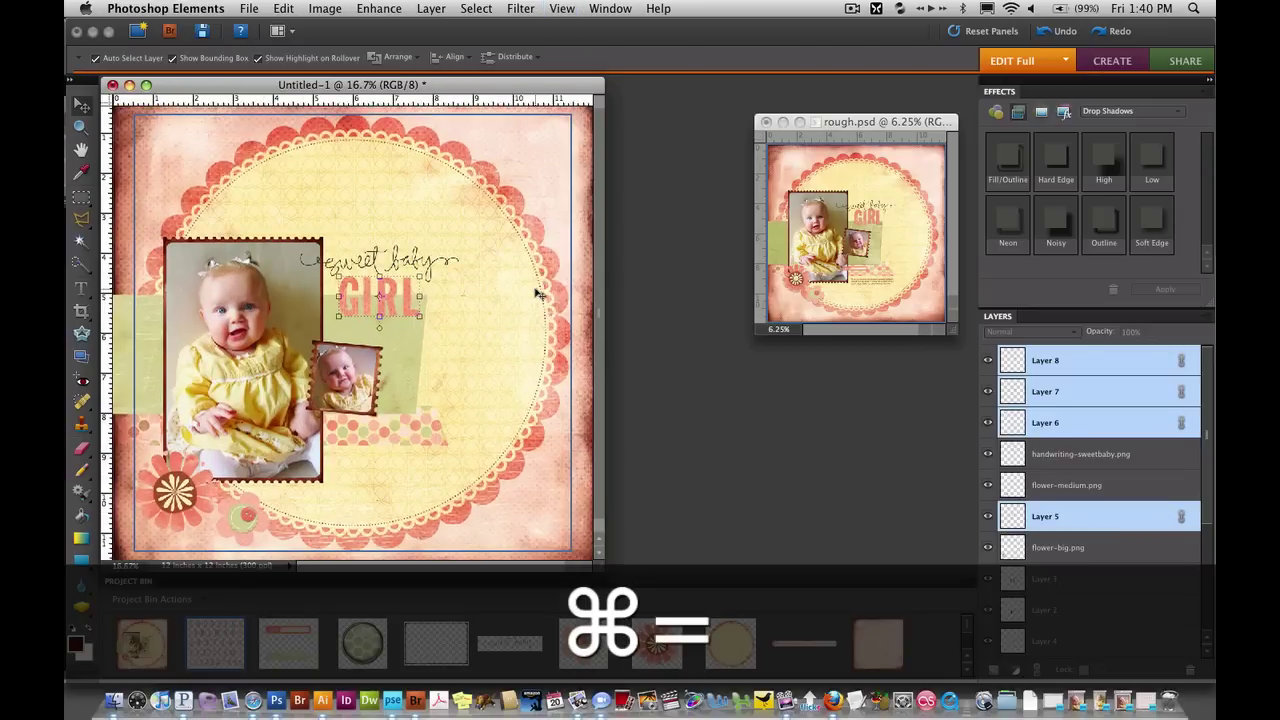
click(384, 493)
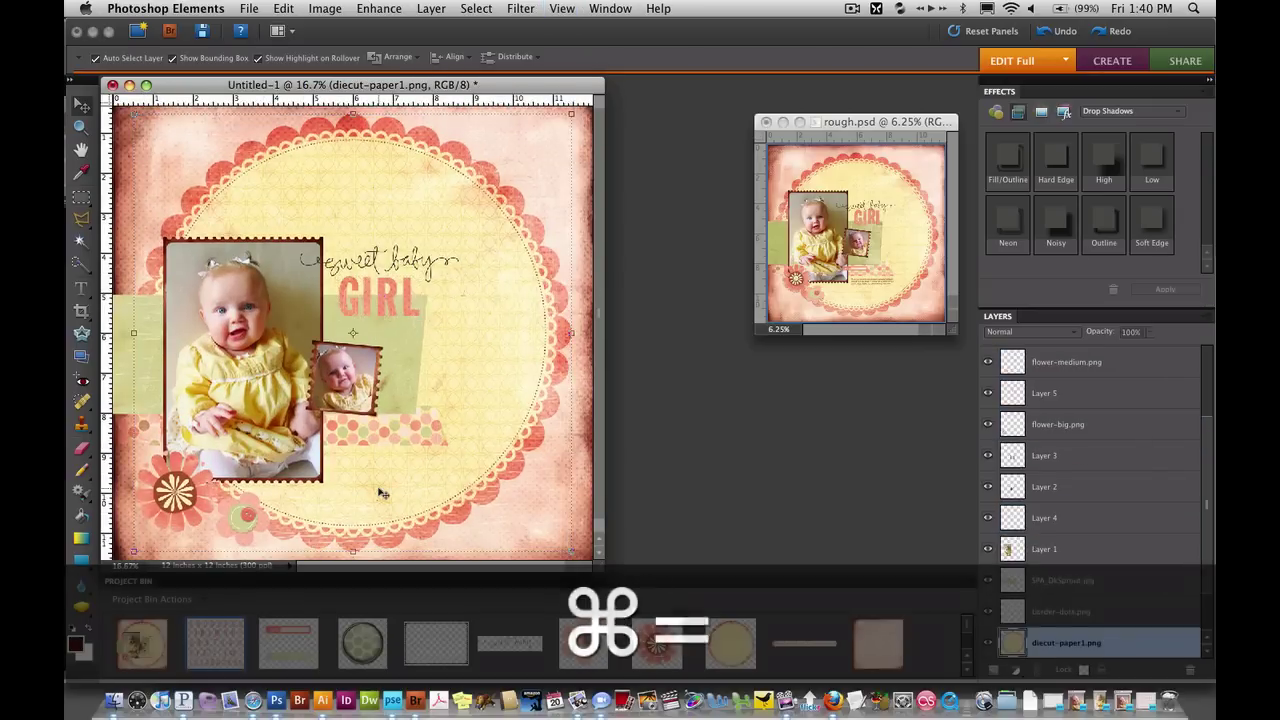
double_click(292, 648)
click(353, 400)
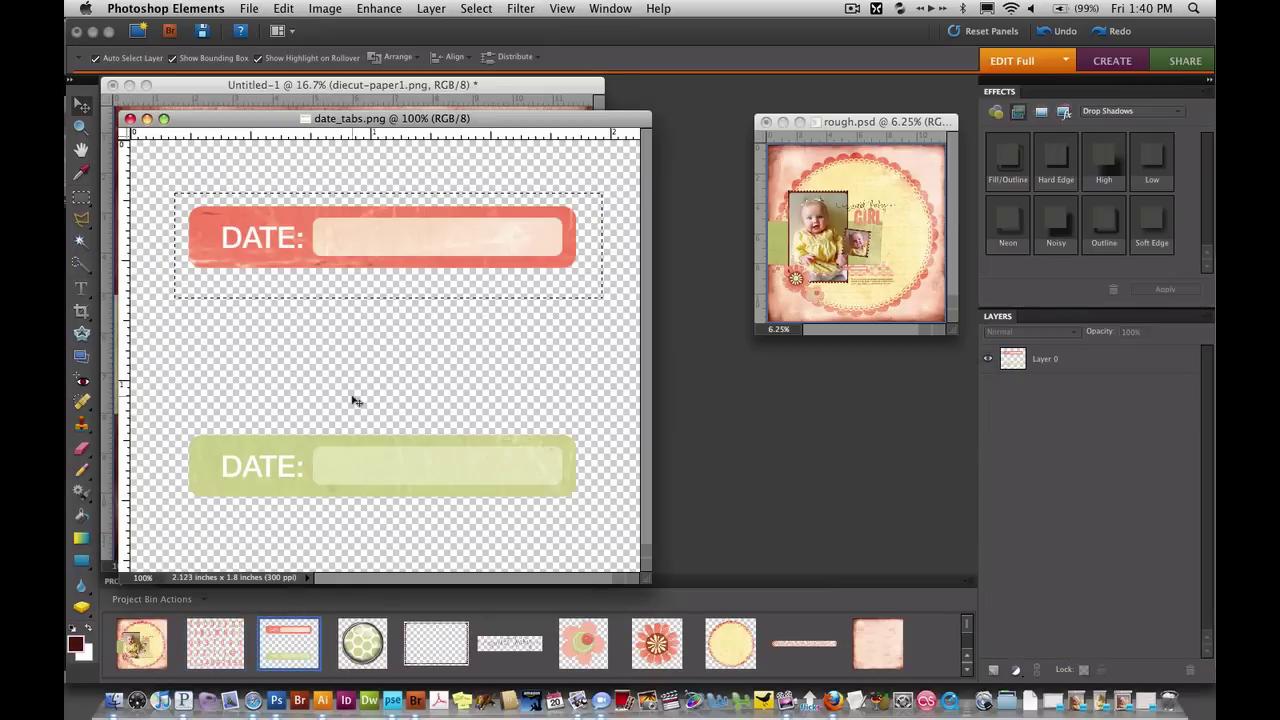
Copy the pink DATE tab into the layout and place it below the small photo.
key(m)
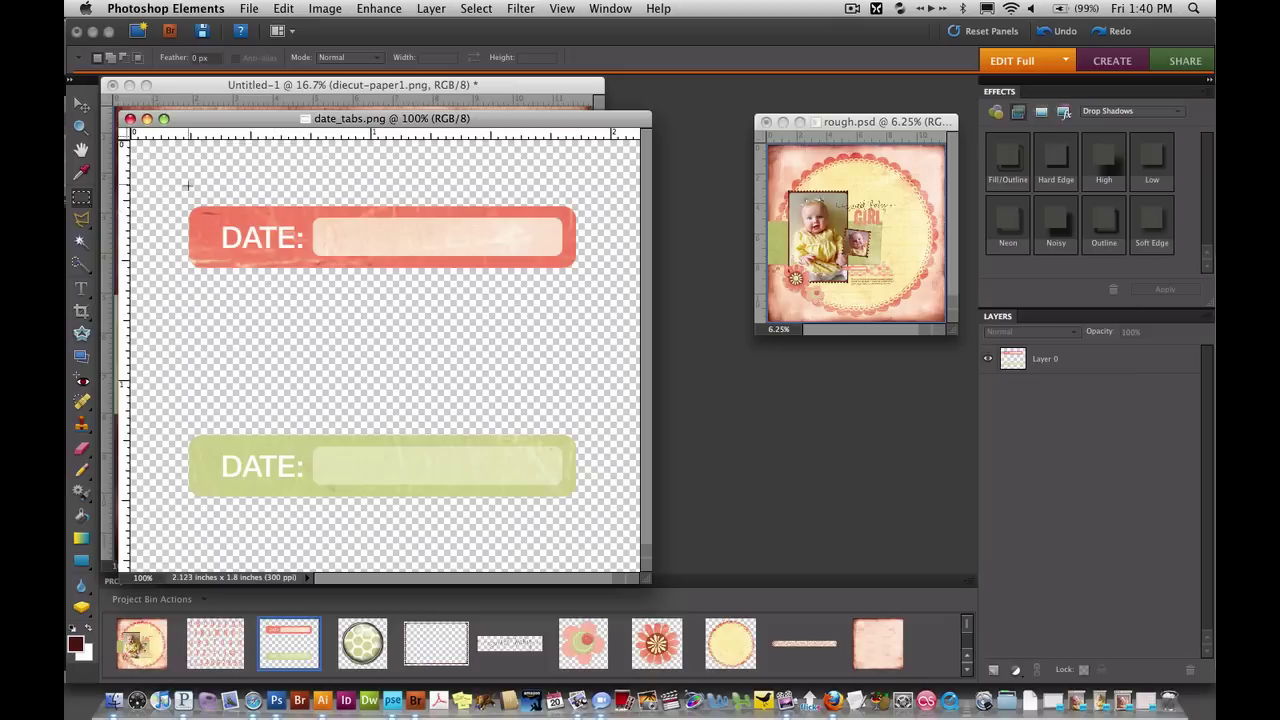
drag(396, 237, 588, 290)
key(super+c)
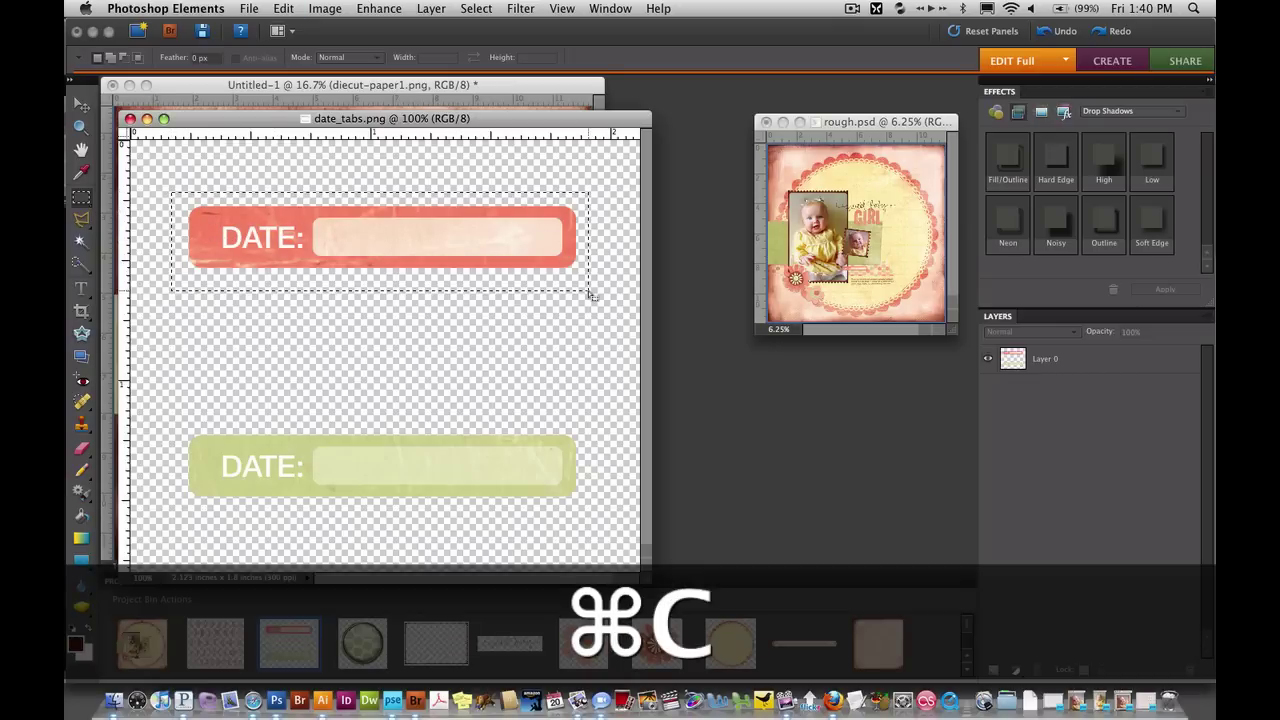
key(super+v)
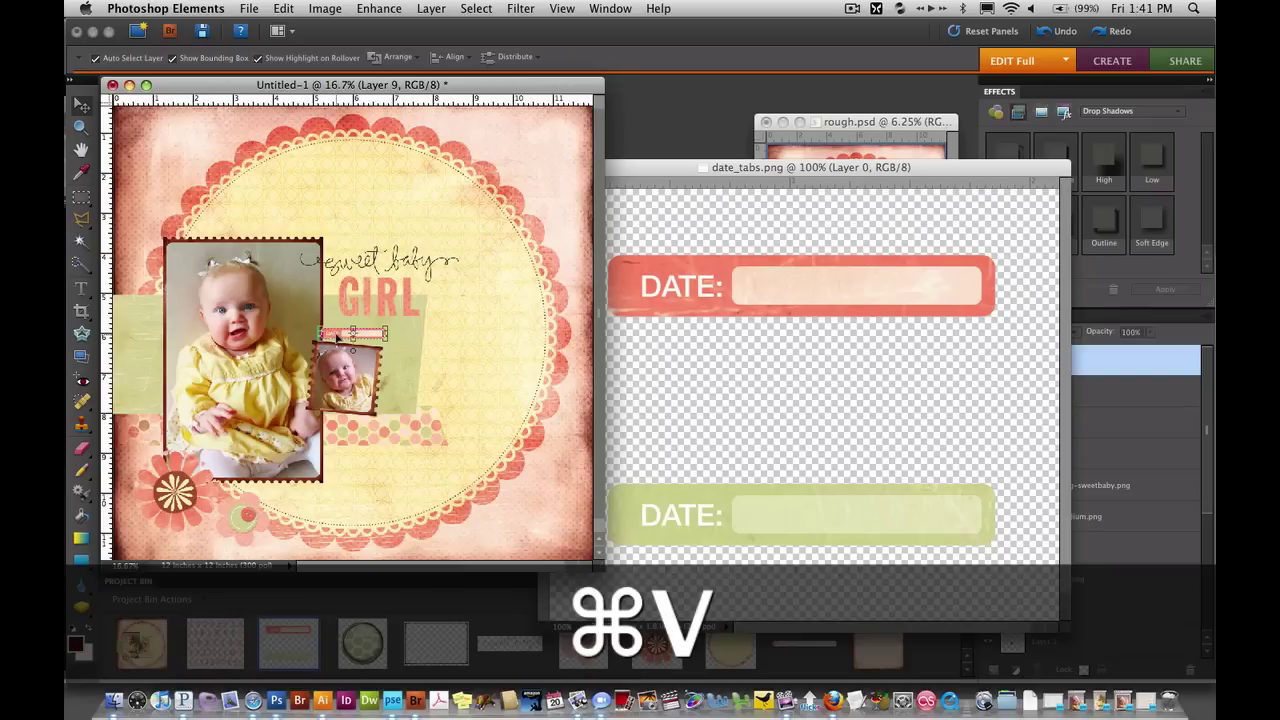
drag(338, 340, 331, 462)
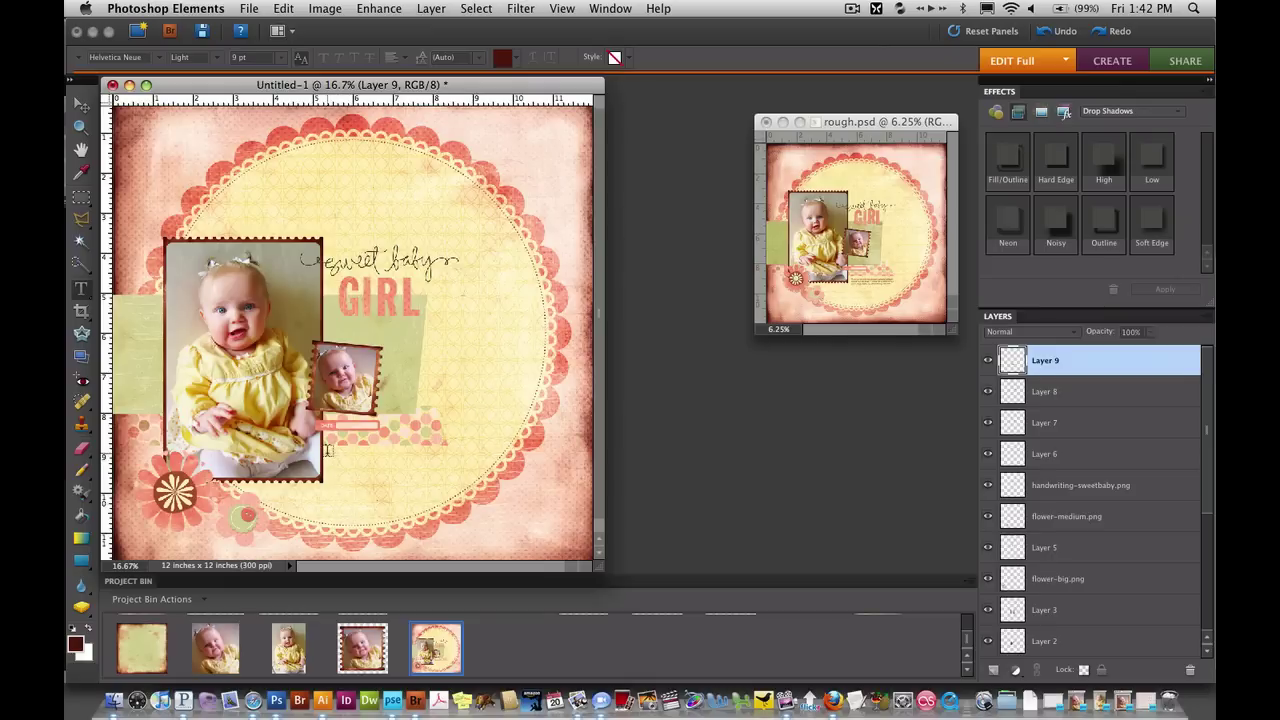
Paste the 'At just four months old' journaling paragraph into a text box below the DATE tab.
key(super+equal)
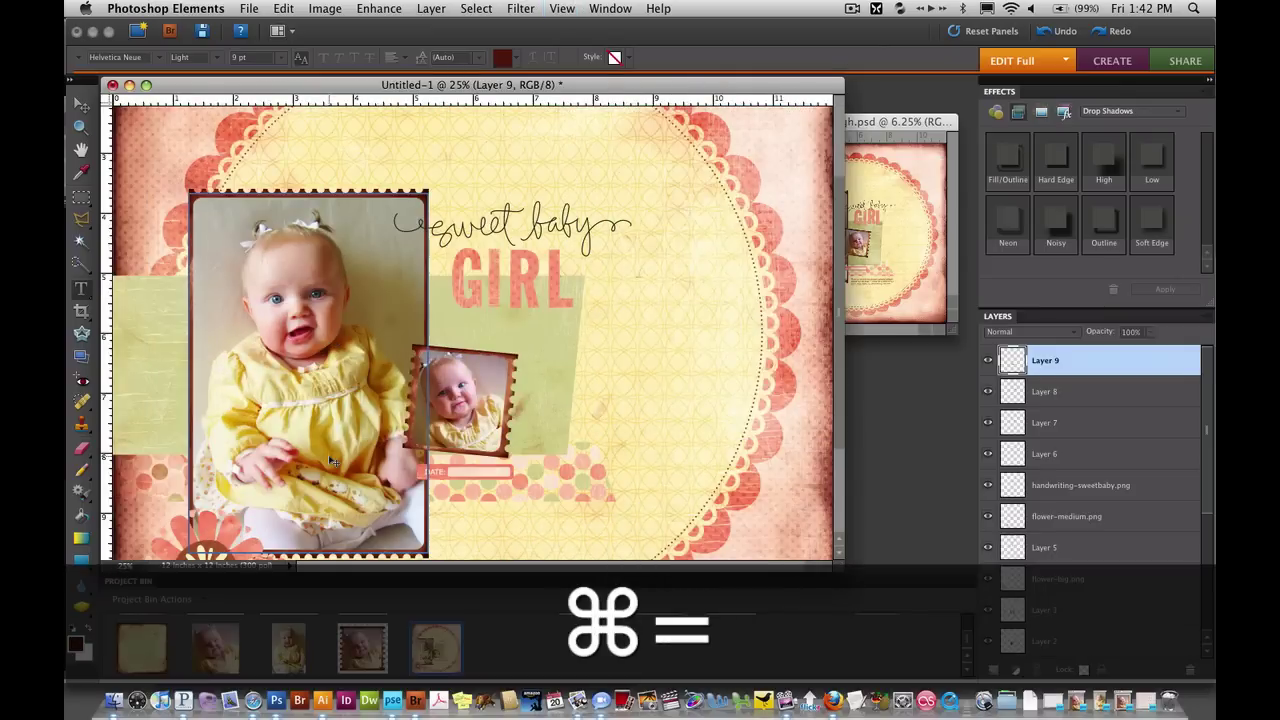
scroll(566, 372, down, 5)
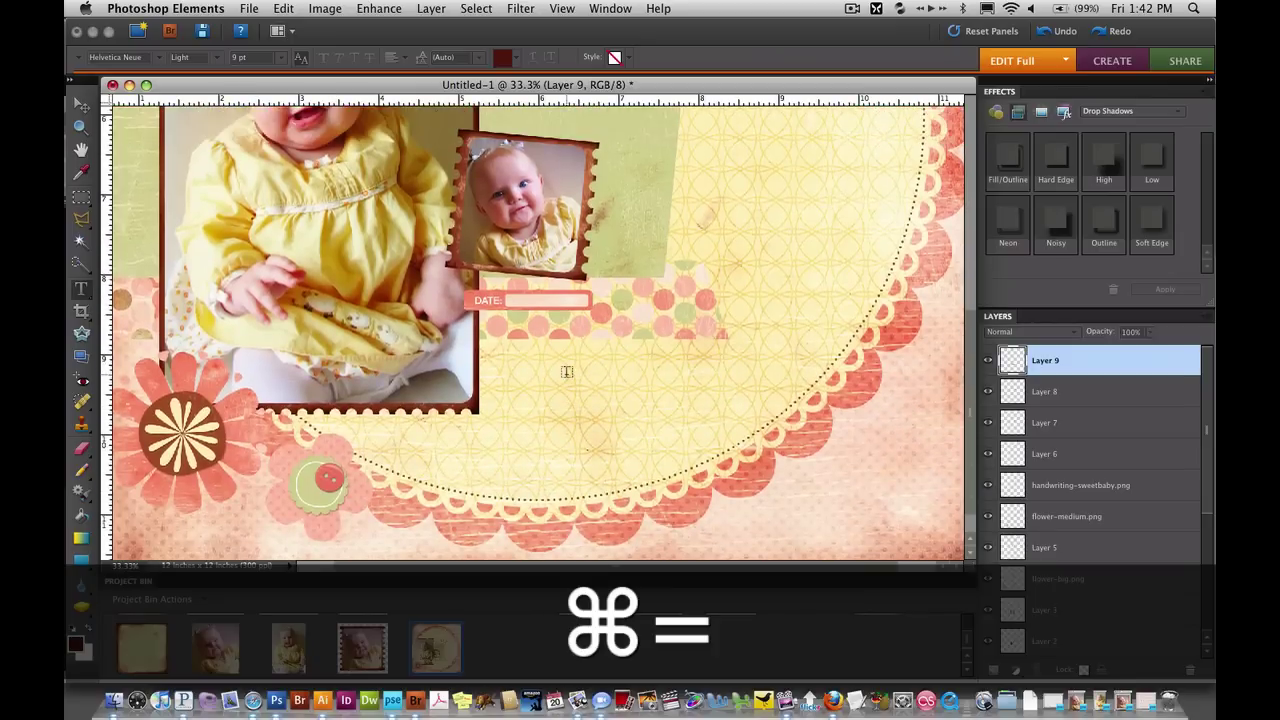
drag(490, 348, 751, 414)
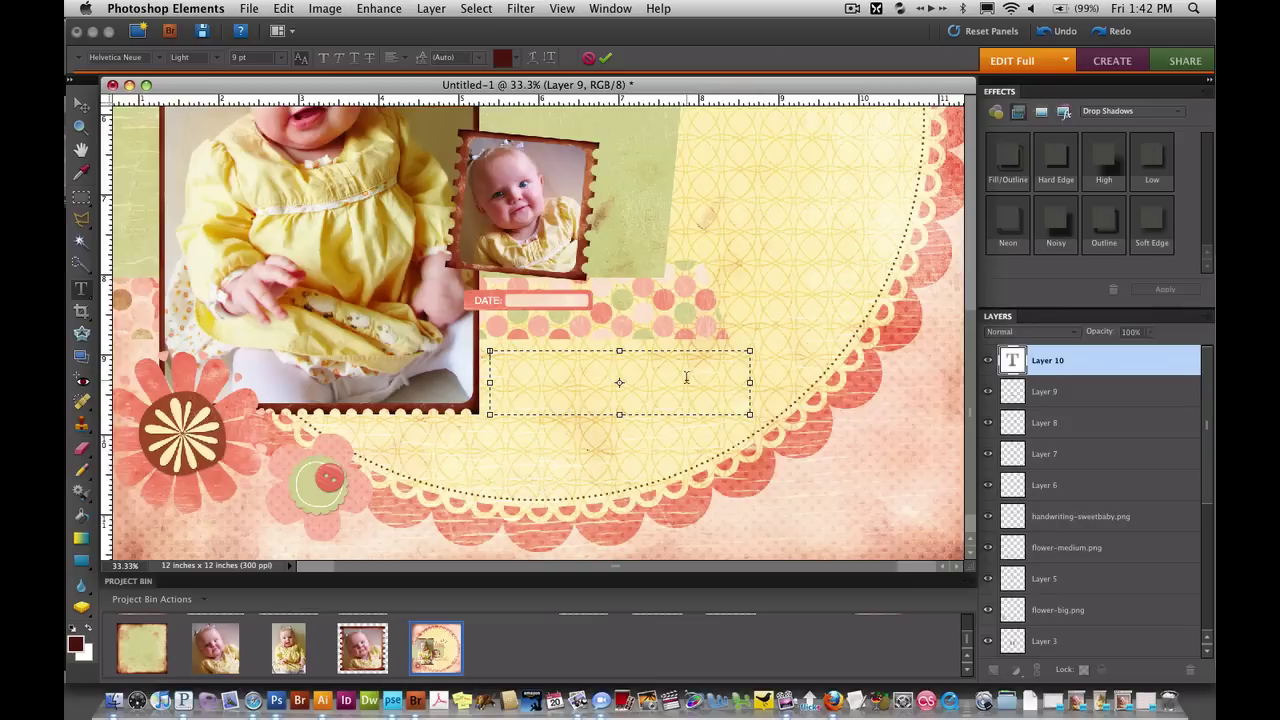
key(super+v)
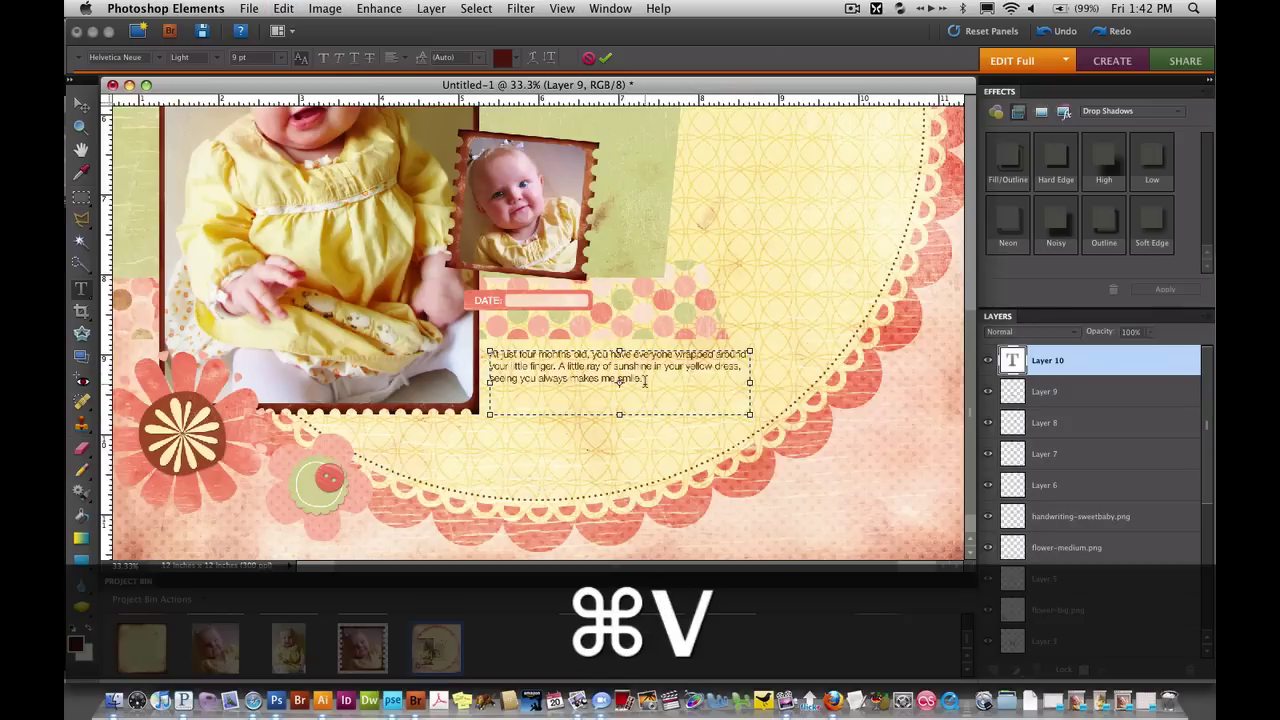
key(super+equal)
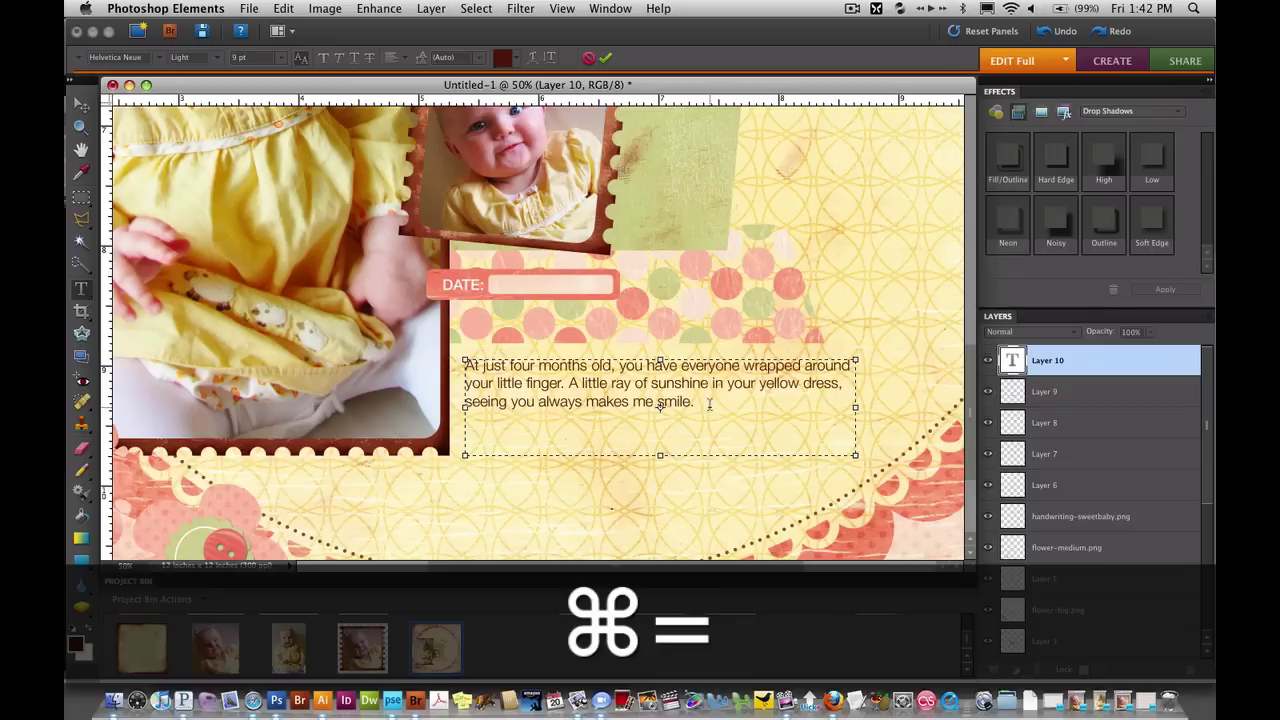
Commit the journaling text, nudge it slightly right and down, and view the whole page.
click(82, 106)
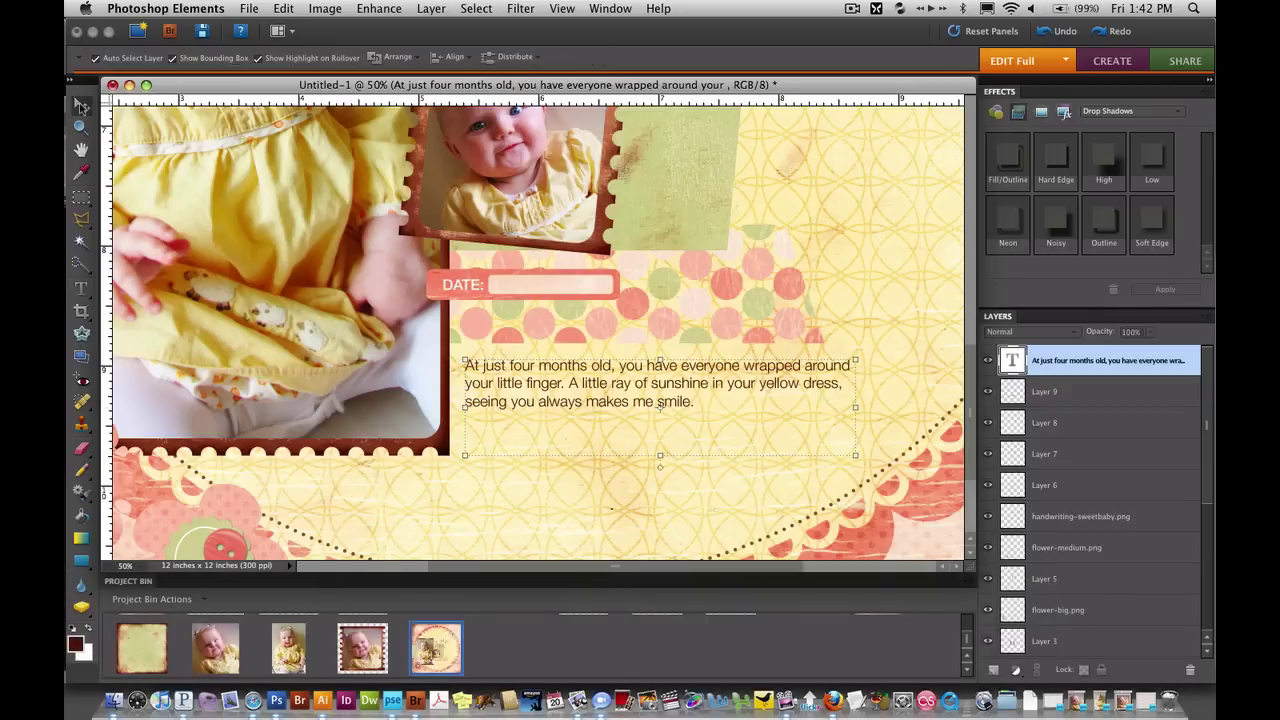
drag(544, 387, 558, 397)
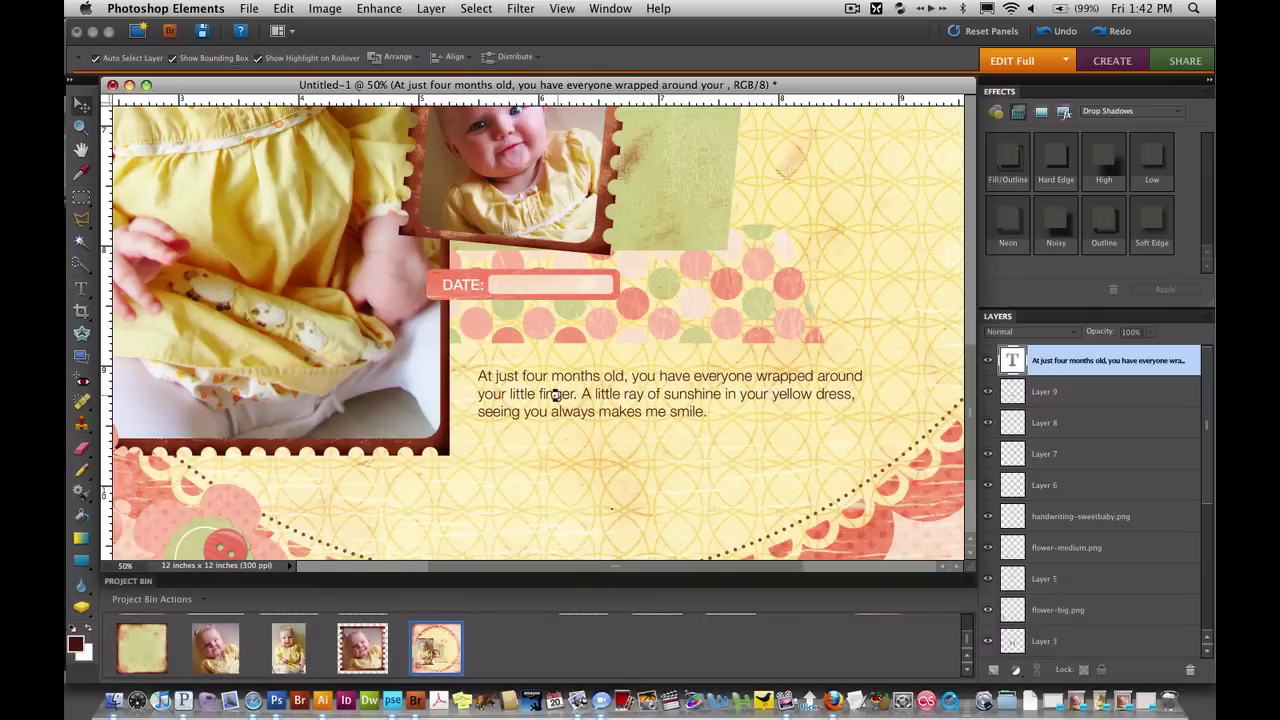
key(super+minus)
key(super+minus)
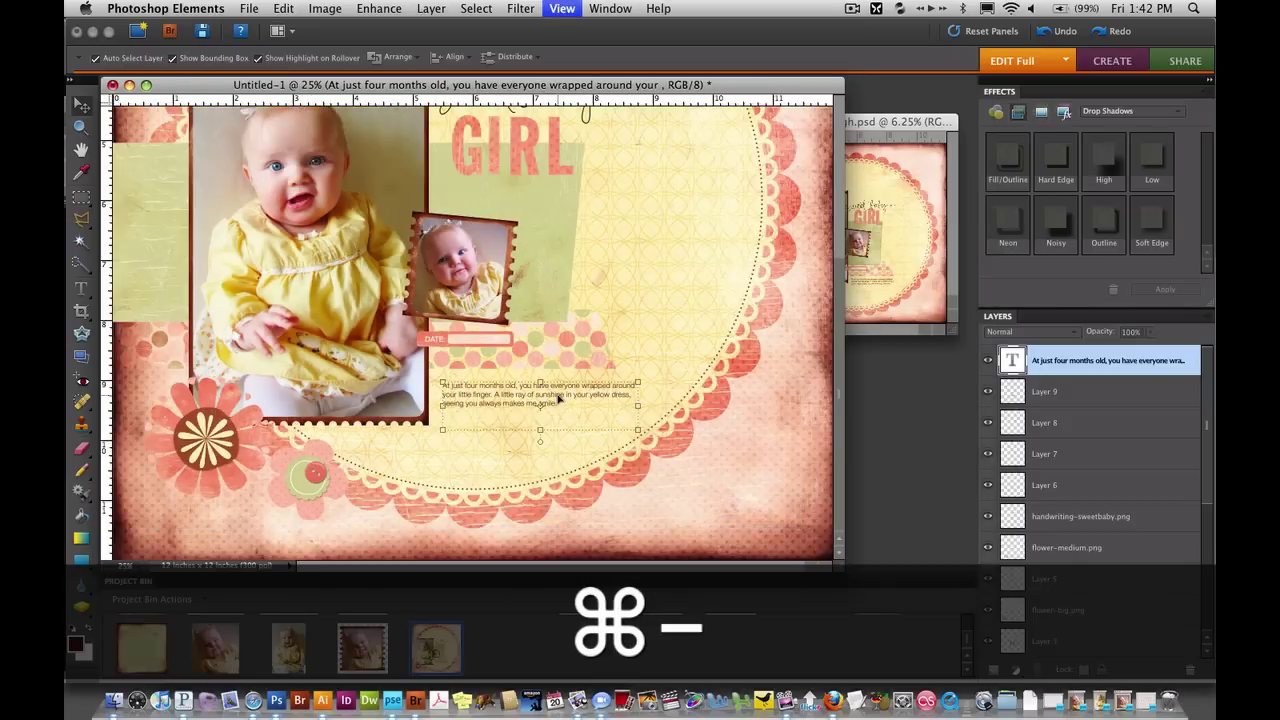
key(super+minus)
key(super+minus)
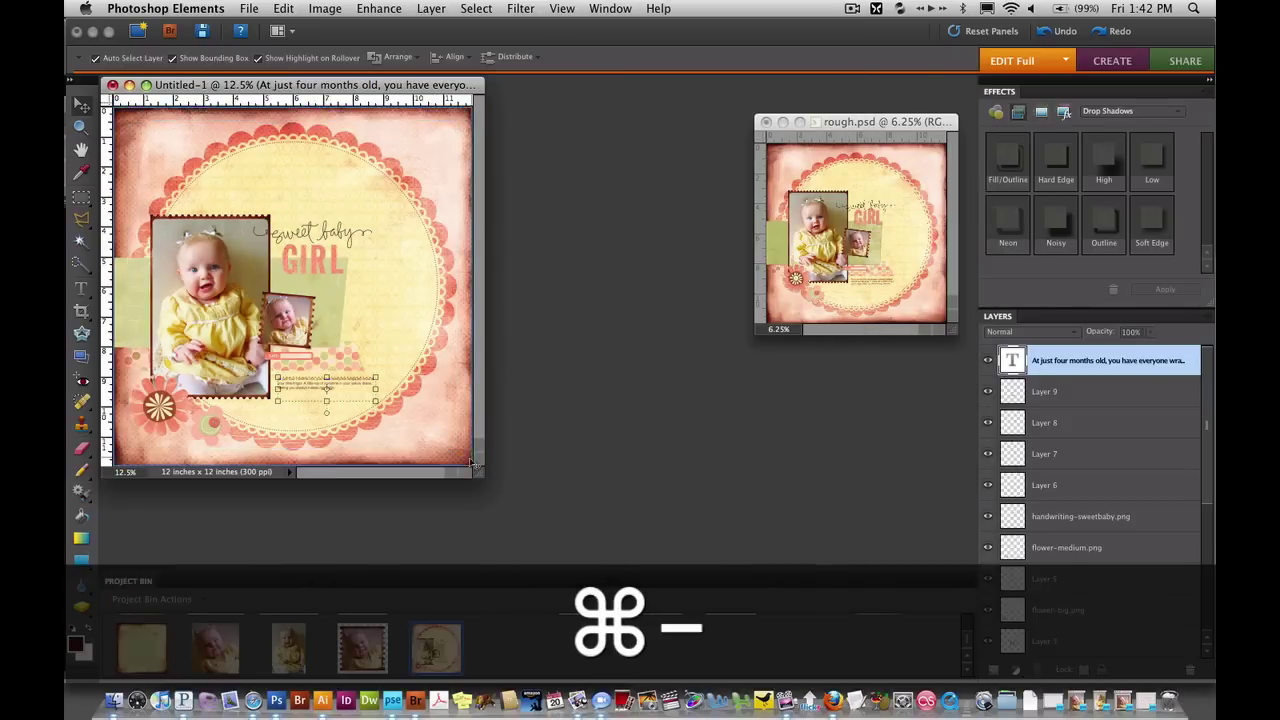
drag(476, 470, 563, 526)
Apply the Low drop shadow effect to the die-cut circle paper layer.
click(545, 515)
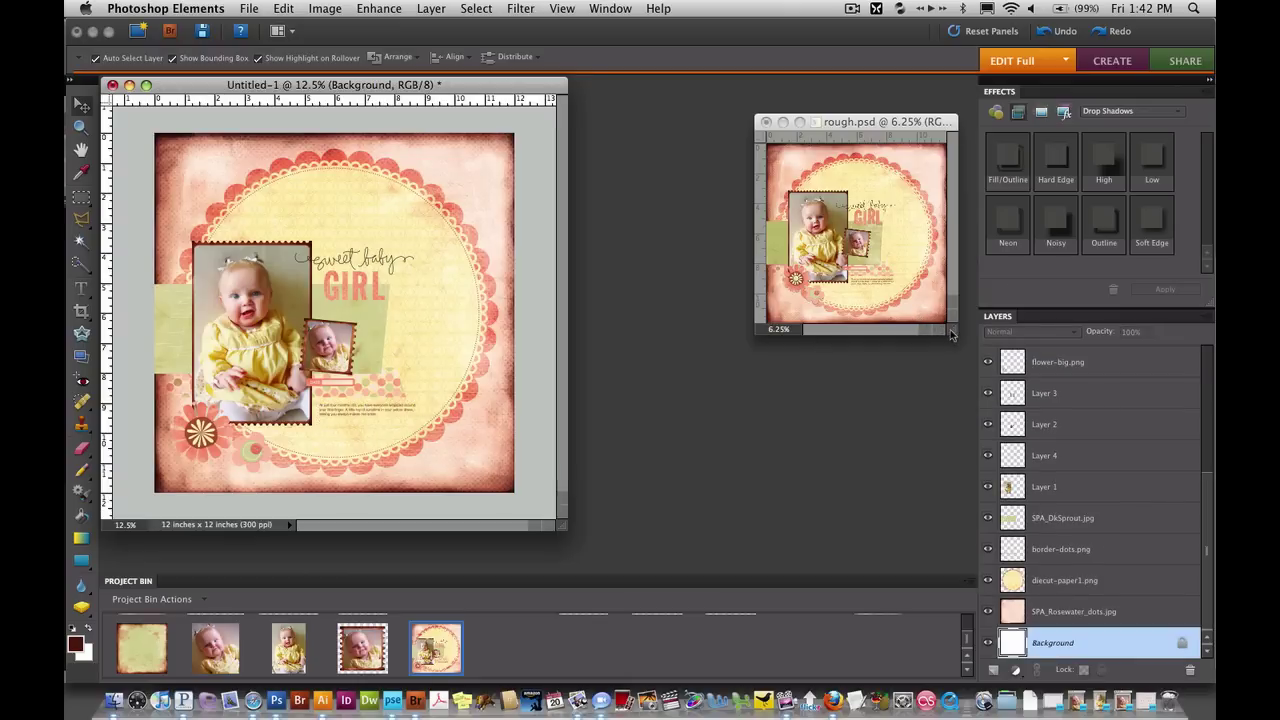
click(1087, 588)
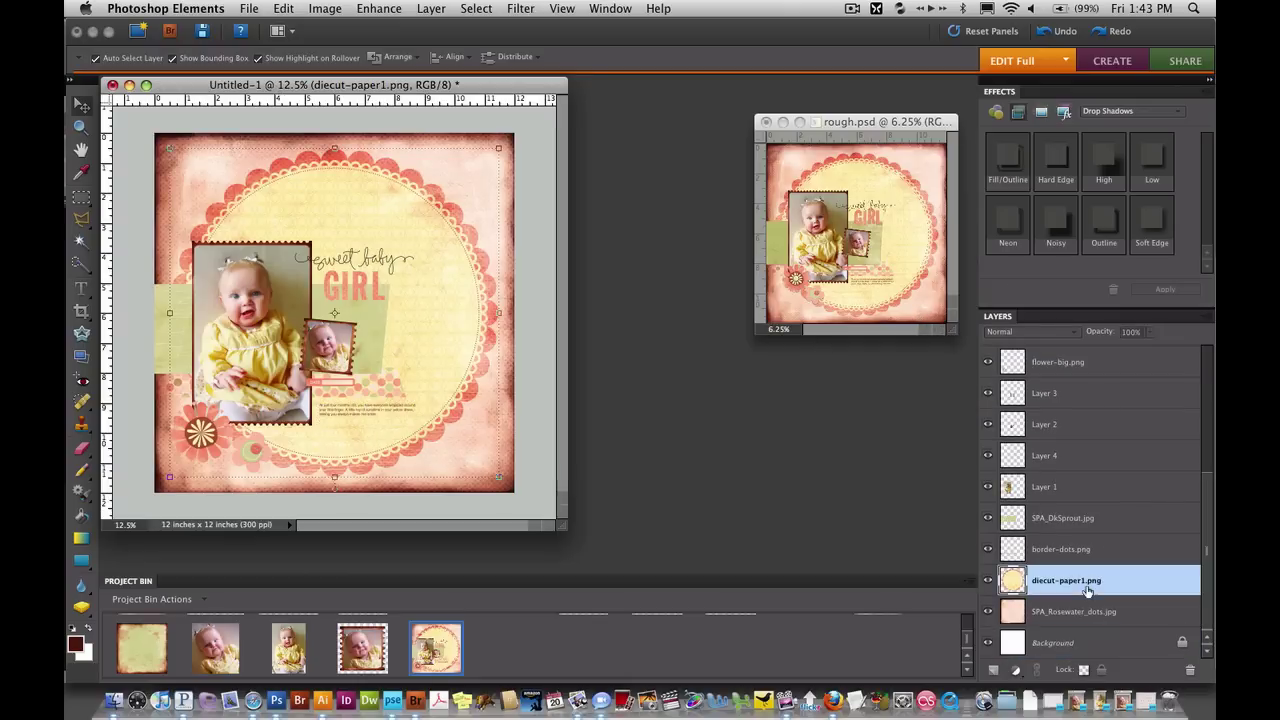
double_click(1151, 160)
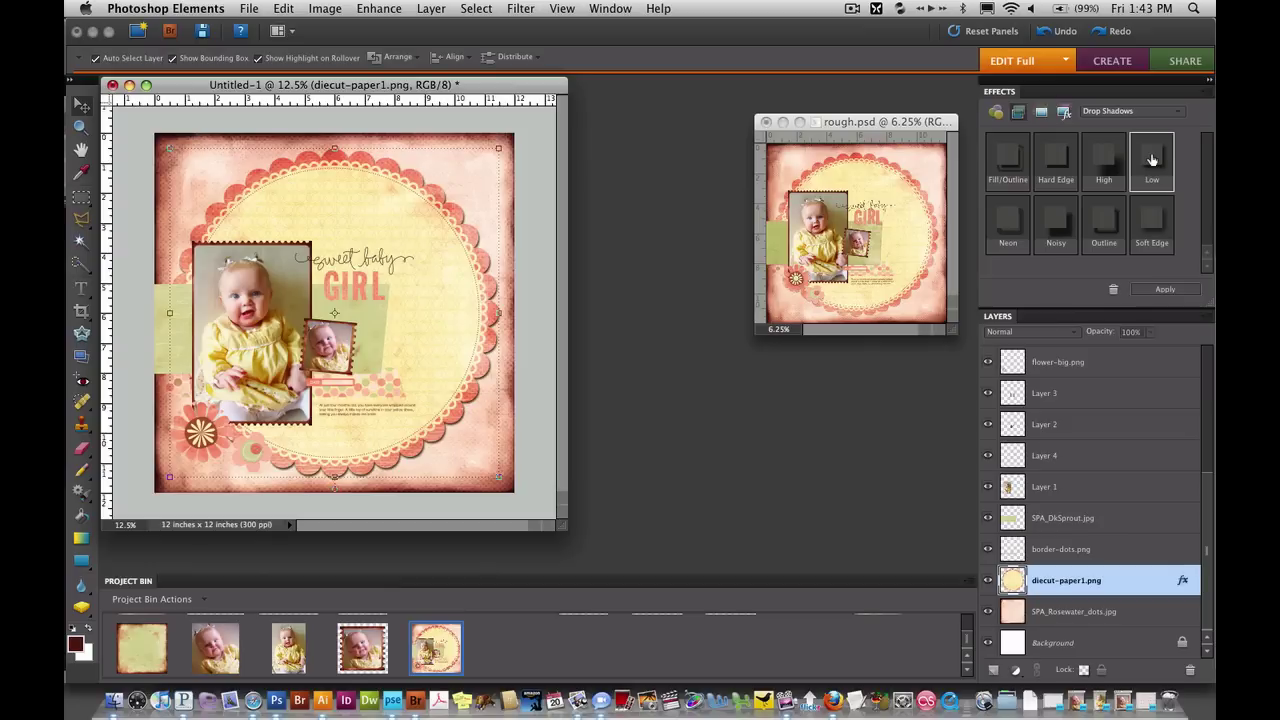
Set the die-cut paper's shadow to size 10 px and distance 5 px, adjust its opacity, and confirm.
double_click(1183, 581)
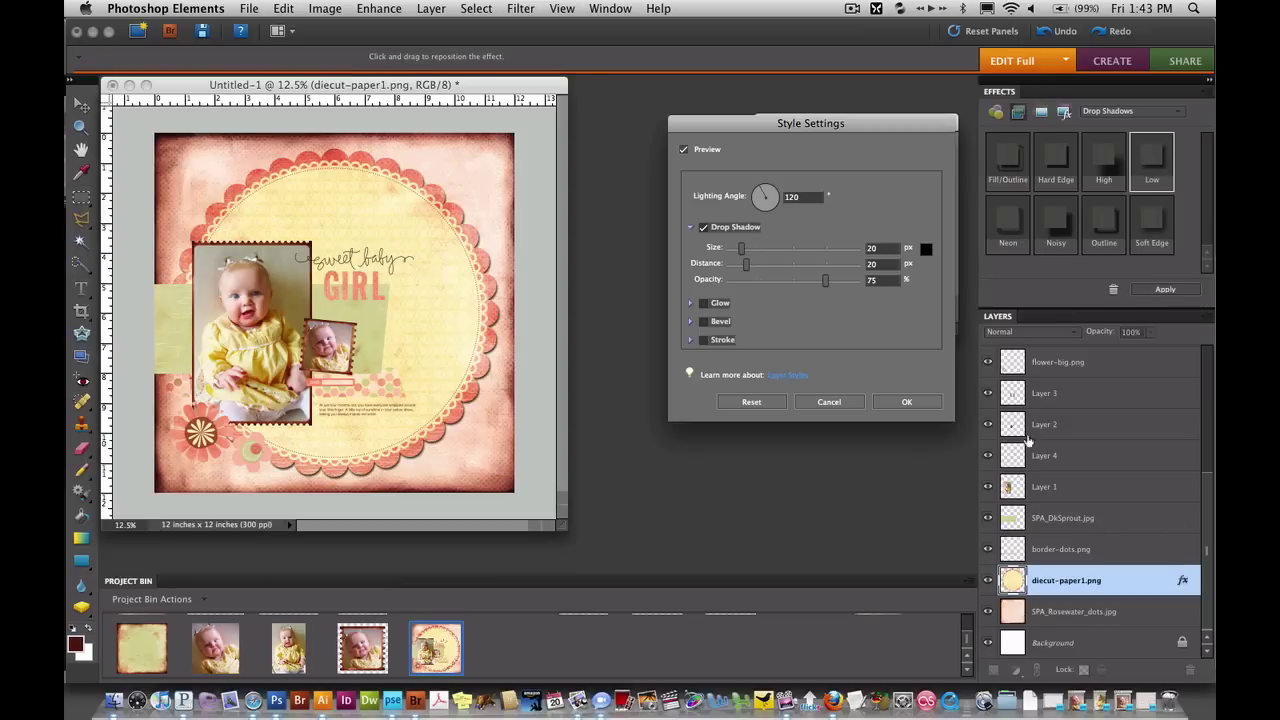
drag(876, 252, 853, 248)
text(10)
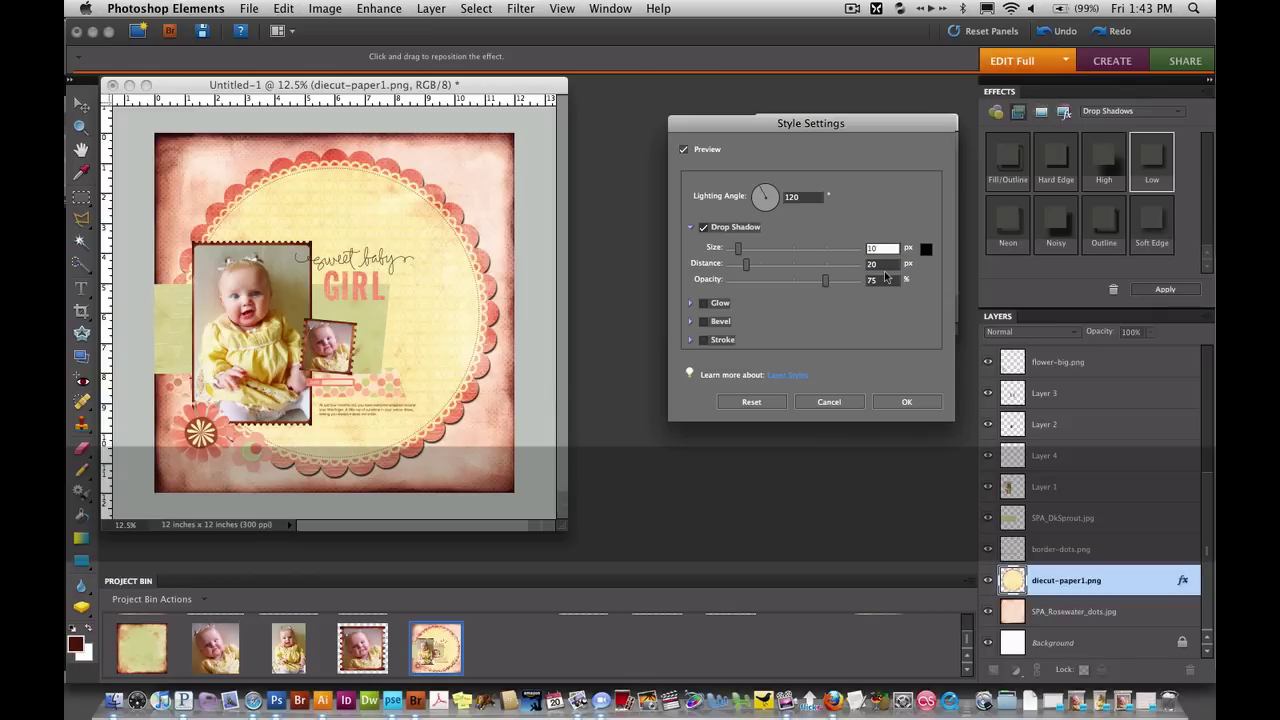
key(Tab)
text(5)
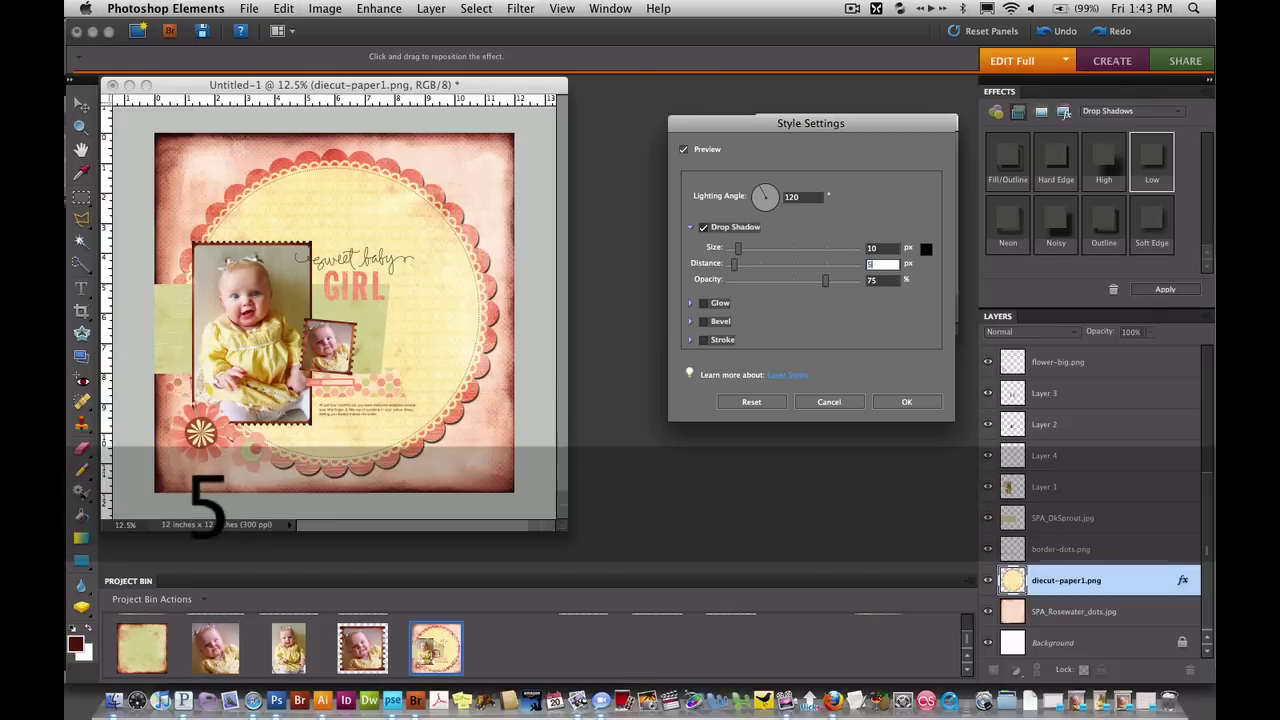
key(Tab)
text(7)
text(0)
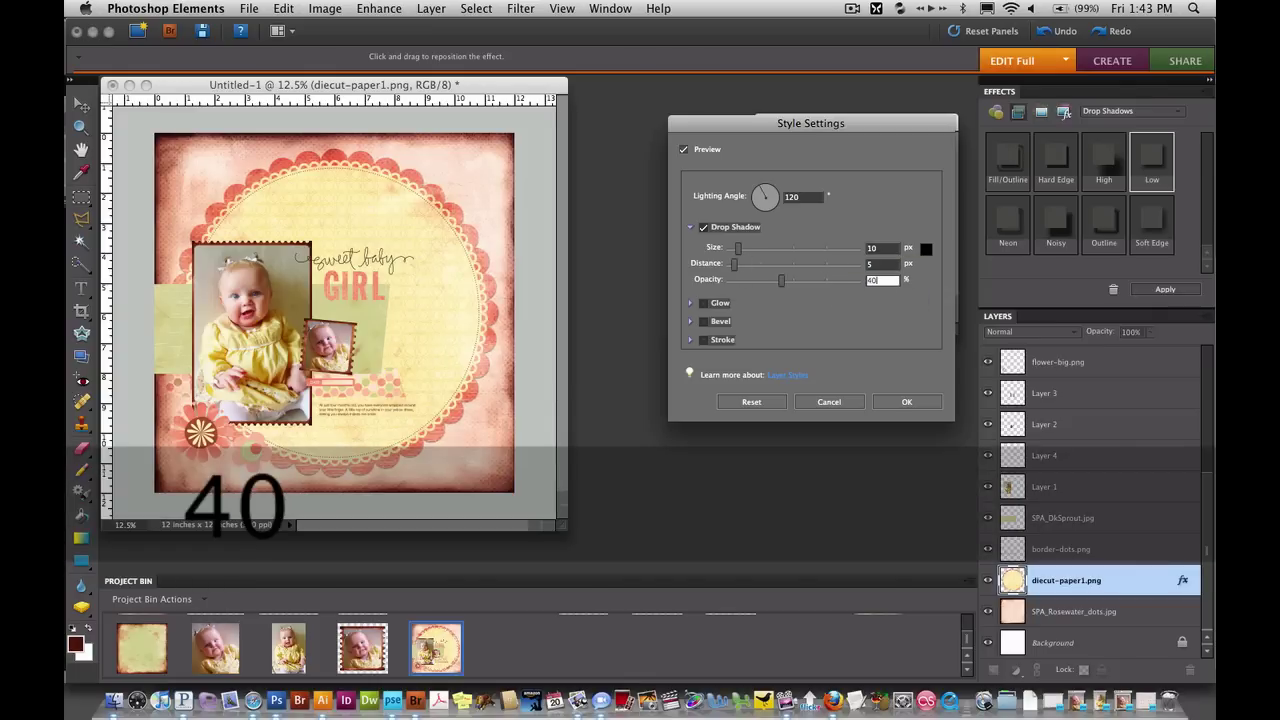
click(888, 402)
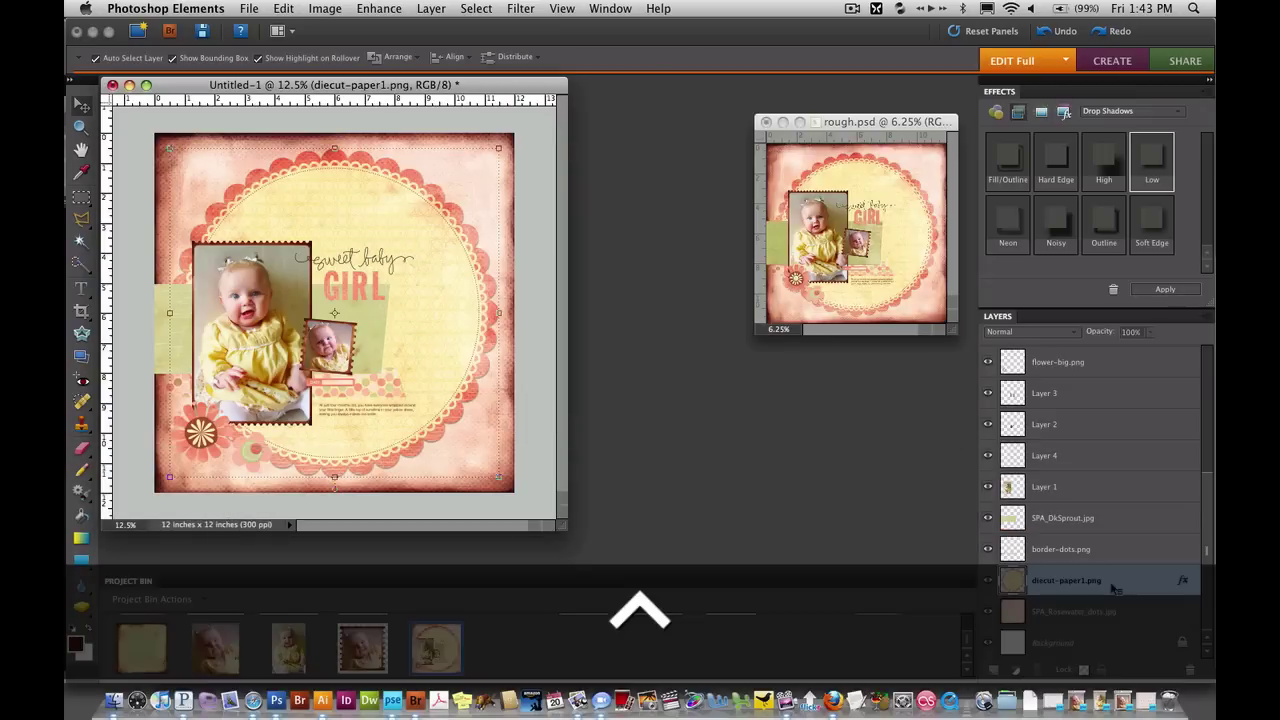
Copy the die-cut paper's layer style and paste it onto the SPA_DkSprout paper.
ctrl+click(1108, 592)
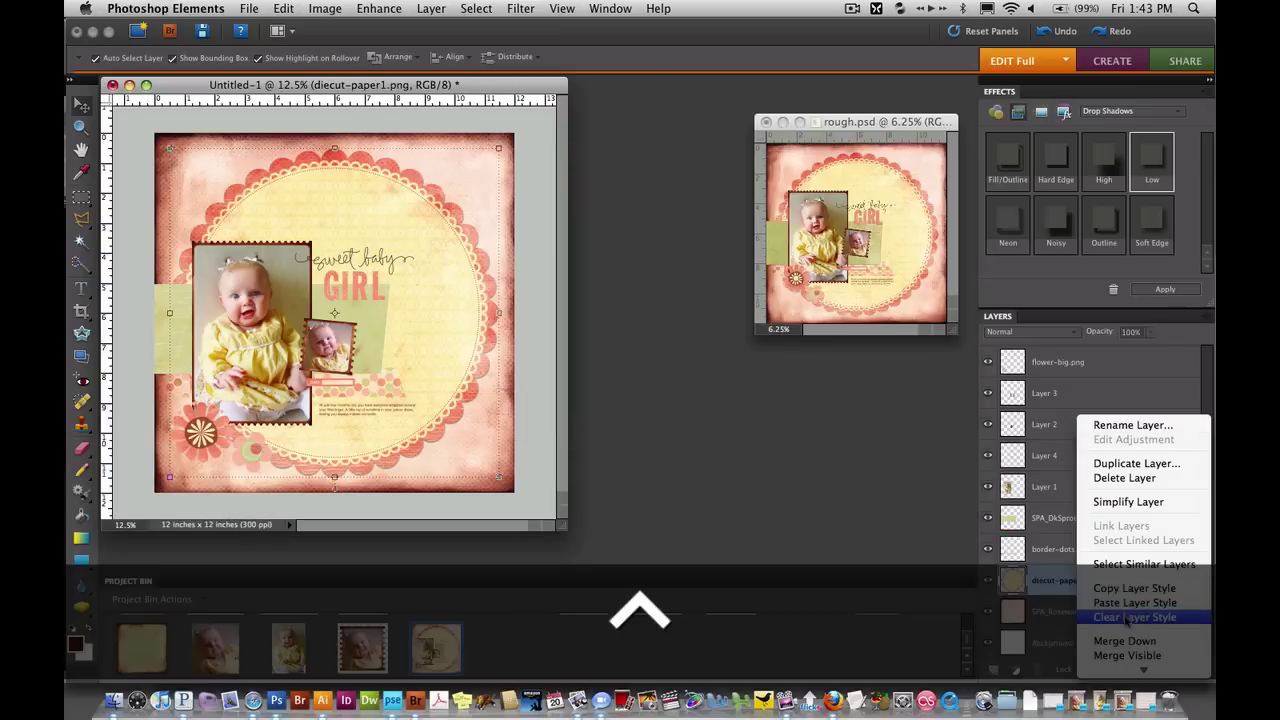
click(1134, 592)
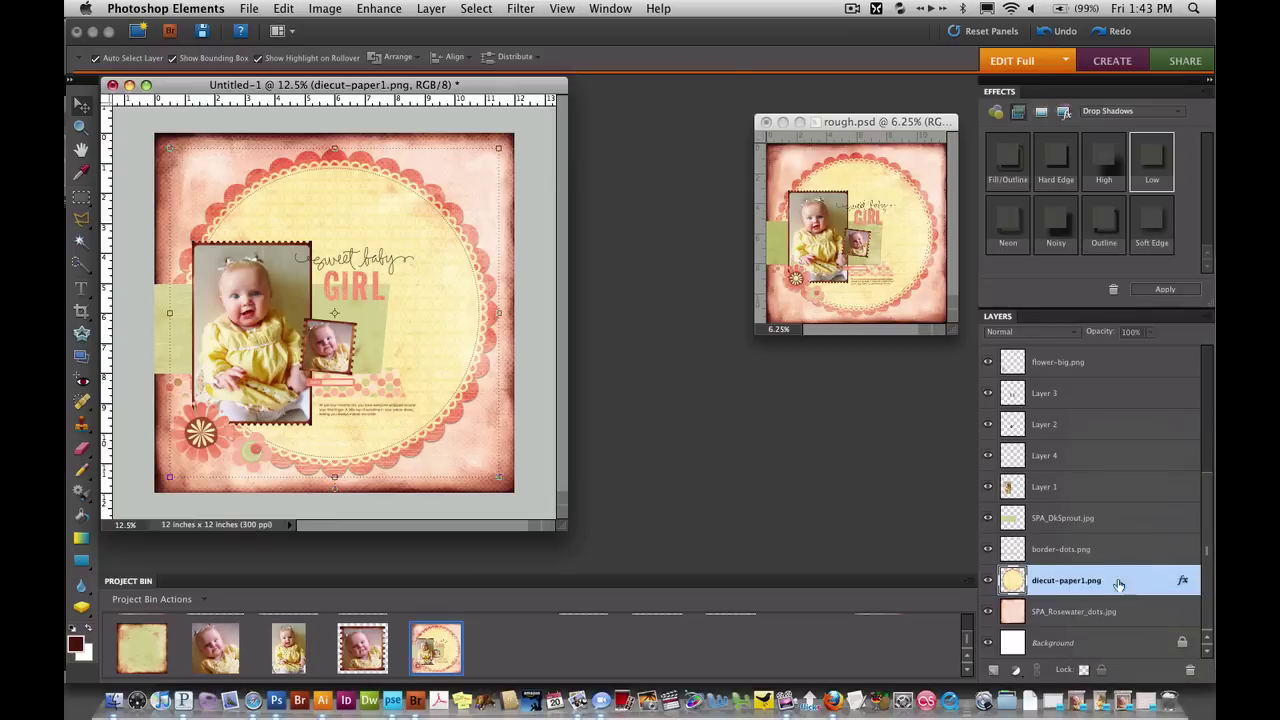
ctrl+click(1122, 524)
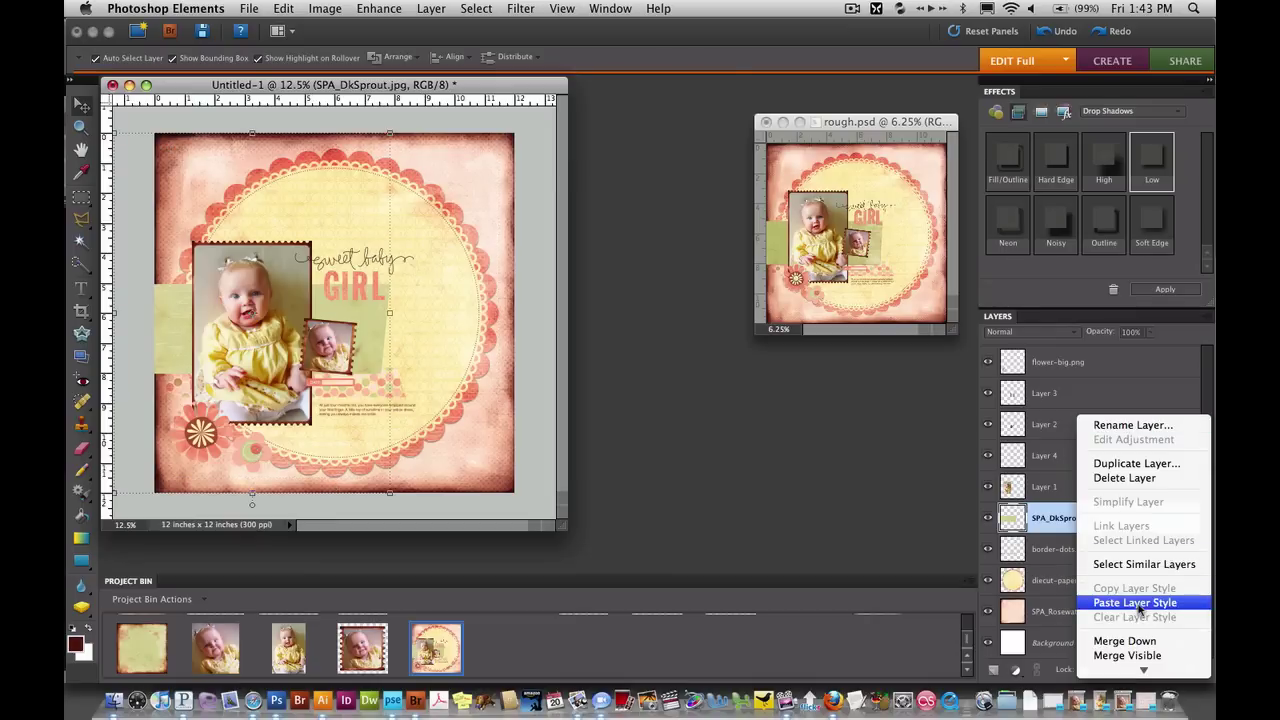
click(1136, 603)
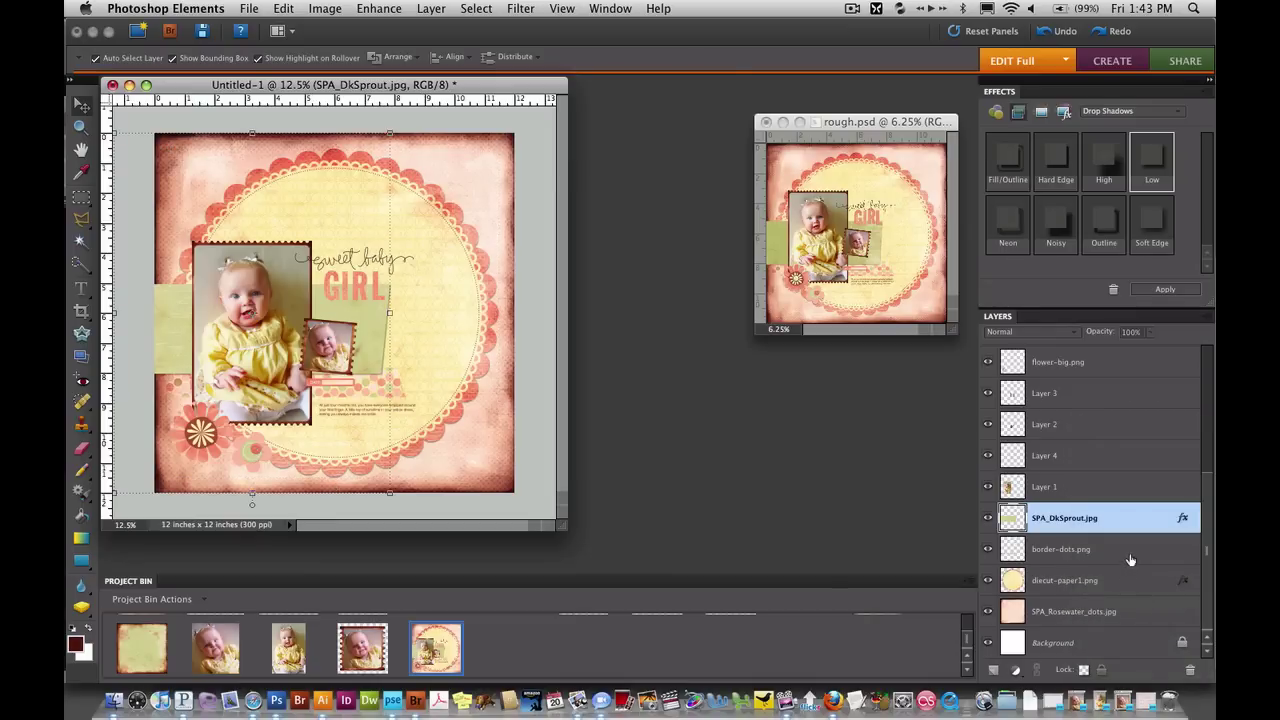
Check the rough.psd sketch, then return to the scrapbook page zoomed in.
click(913, 327)
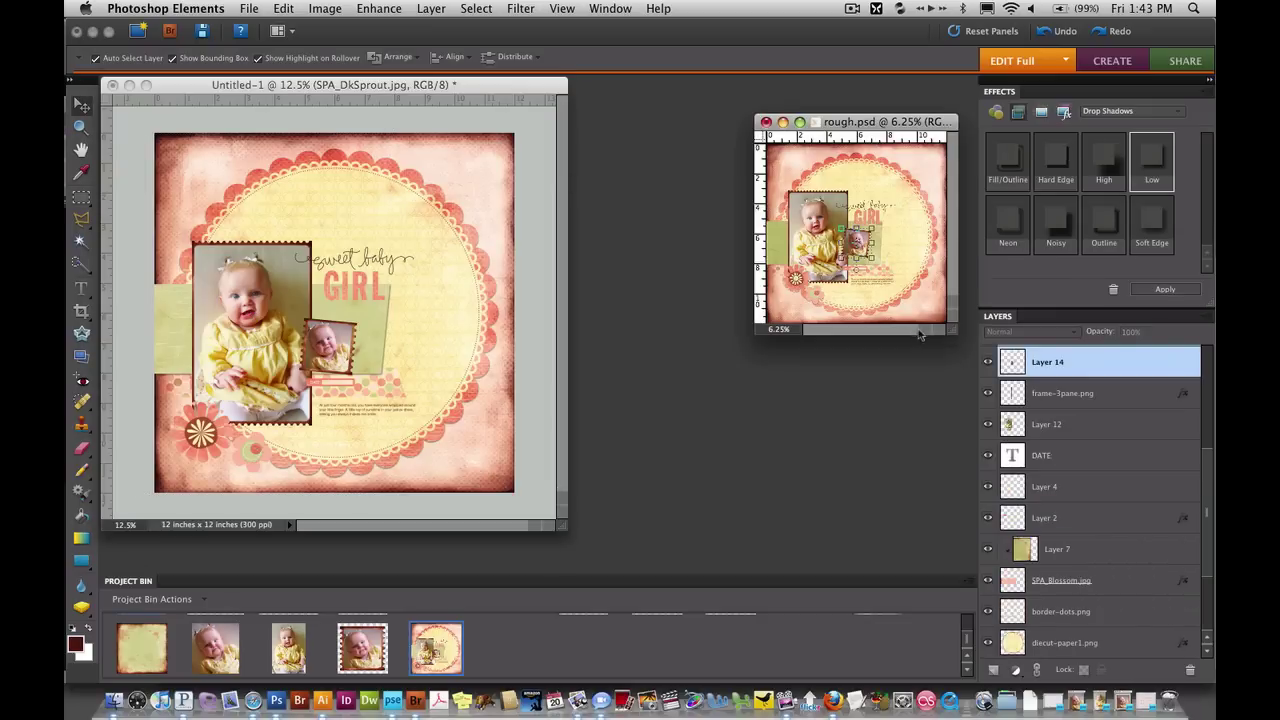
click(536, 508)
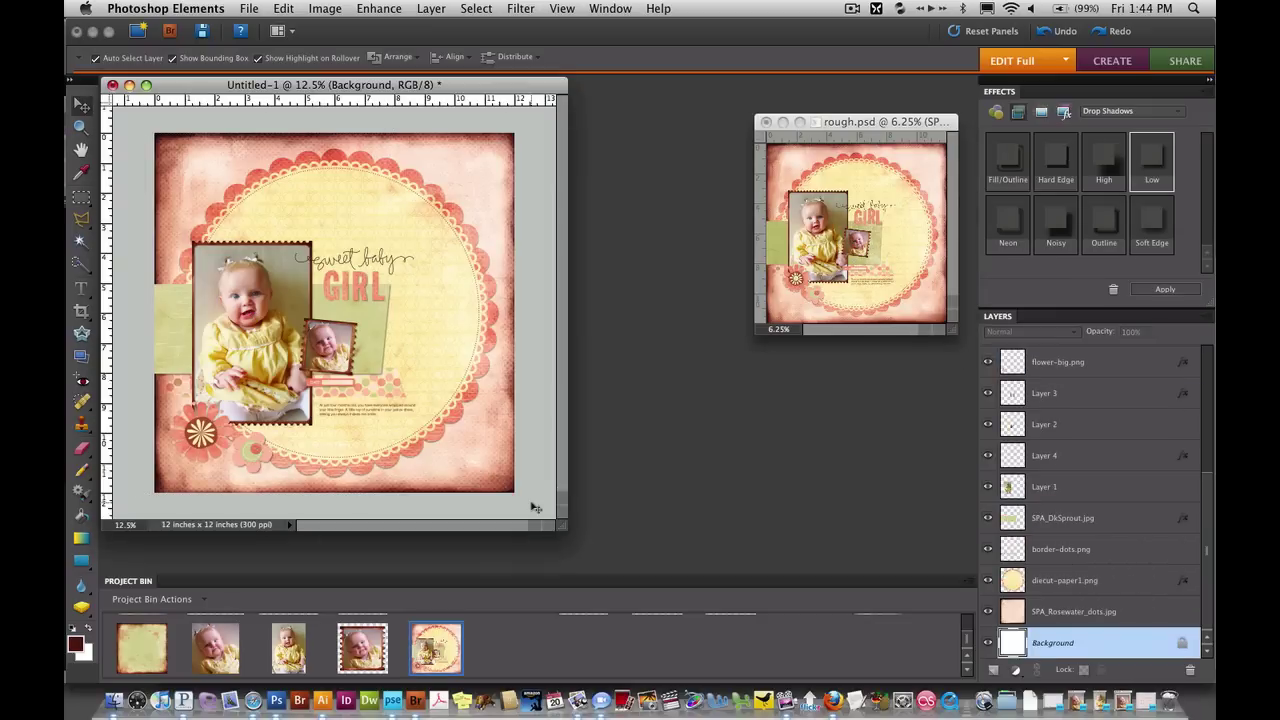
key(super+equal)
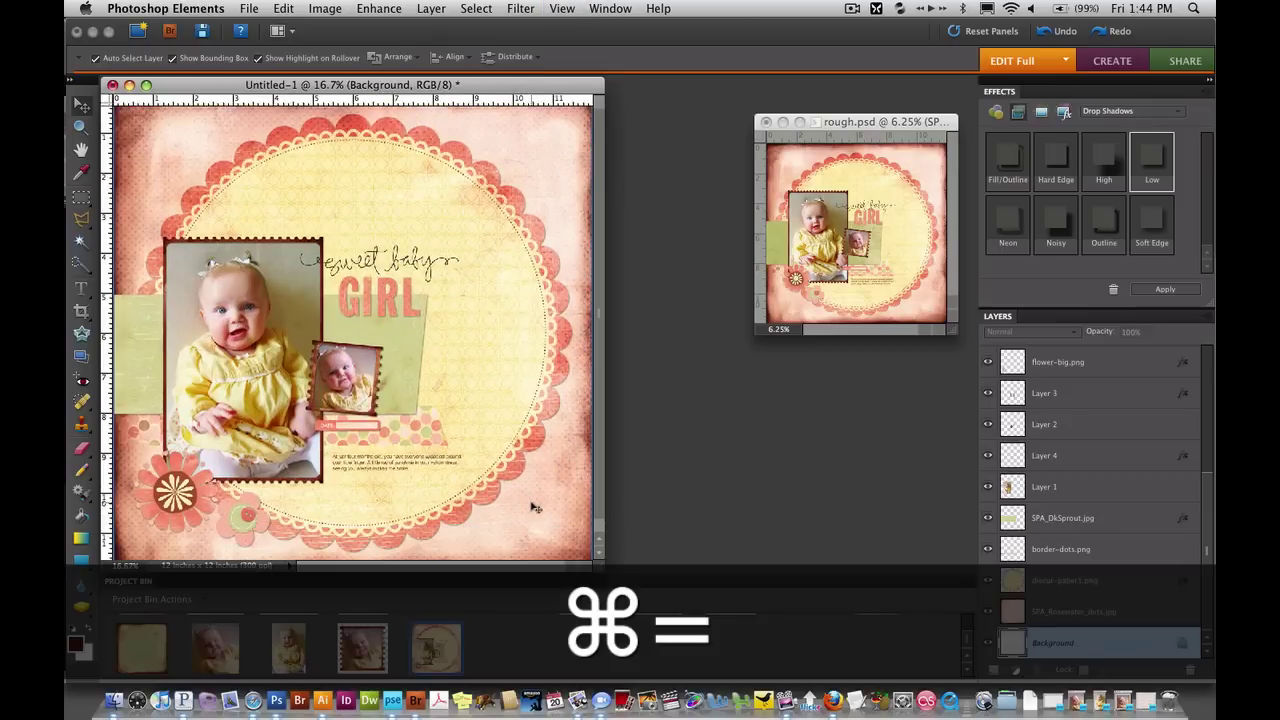